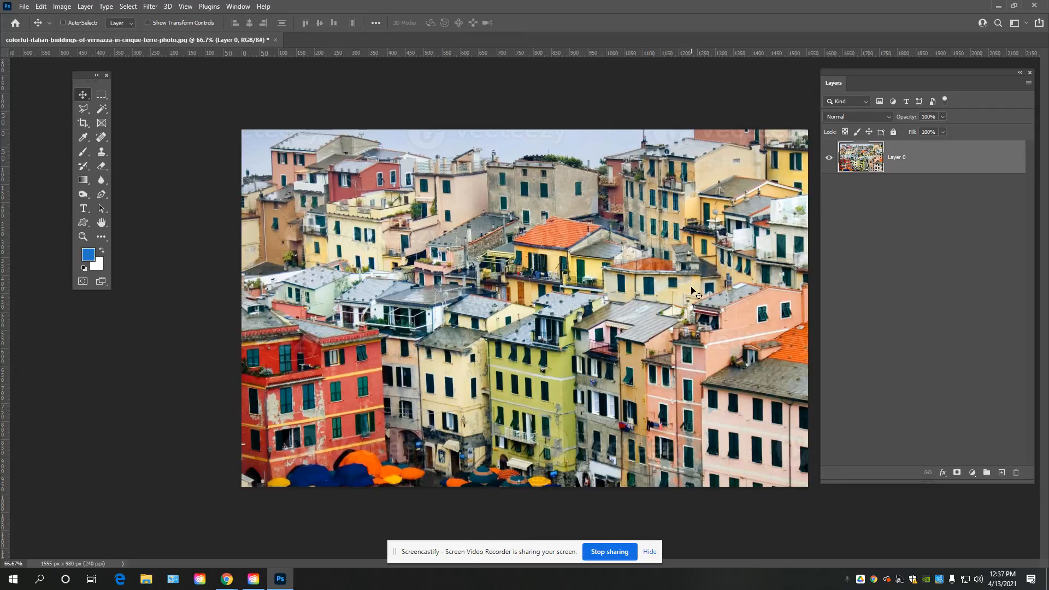
# Step: Examine the photo's individual pixels at up to 12800% magnification, and return to the 66.7% whole-image view
pyautogui.scroll(6, 692, 289)
pyautogui.scroll(7, 700, 289)
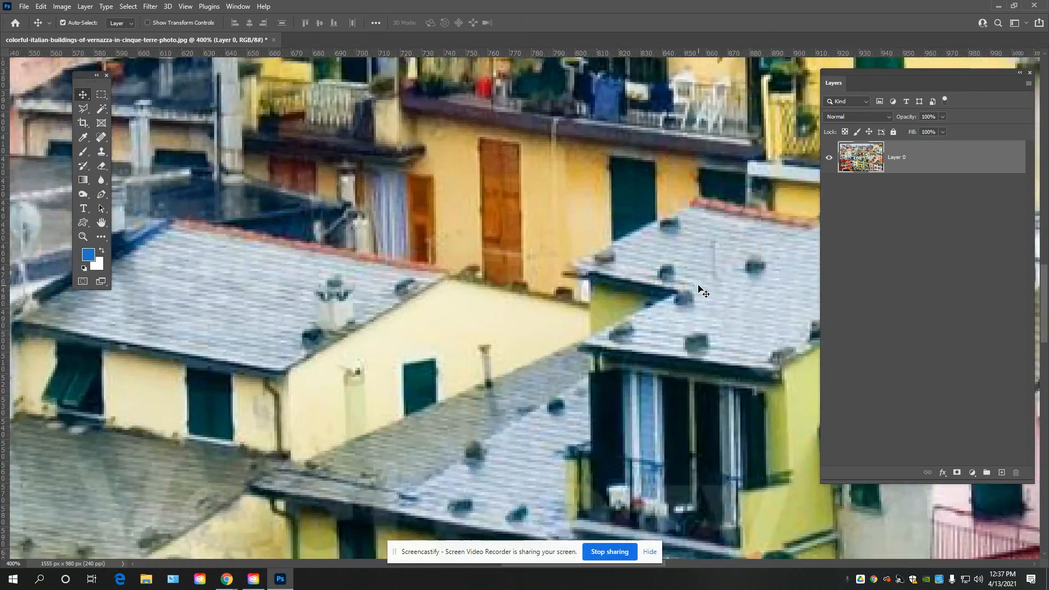
pyautogui.scroll(6, 700, 289)
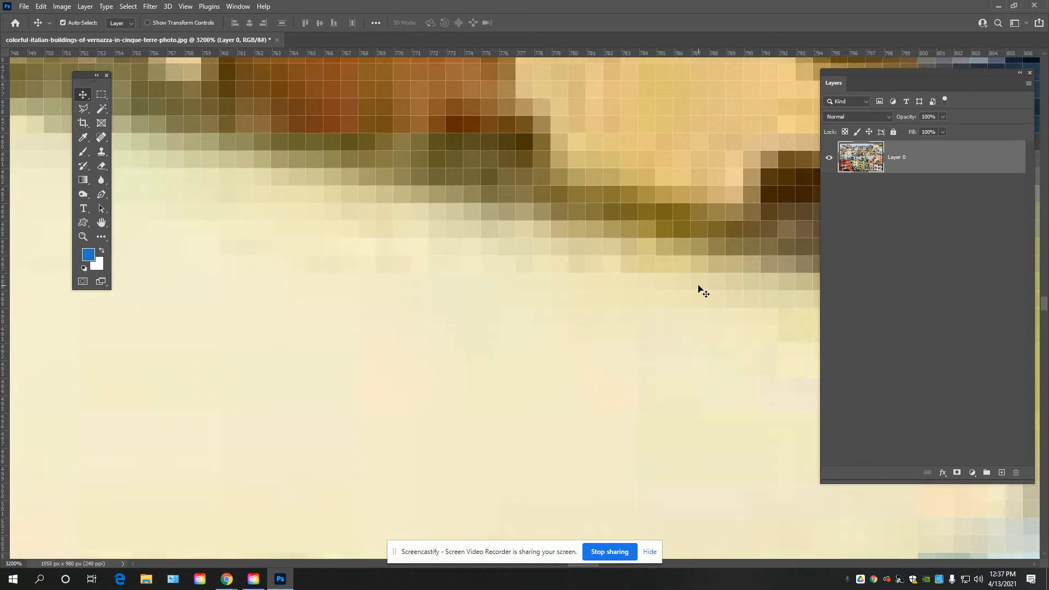
pyautogui.moveTo(676, 178); pyautogui.dragTo(610, 538)
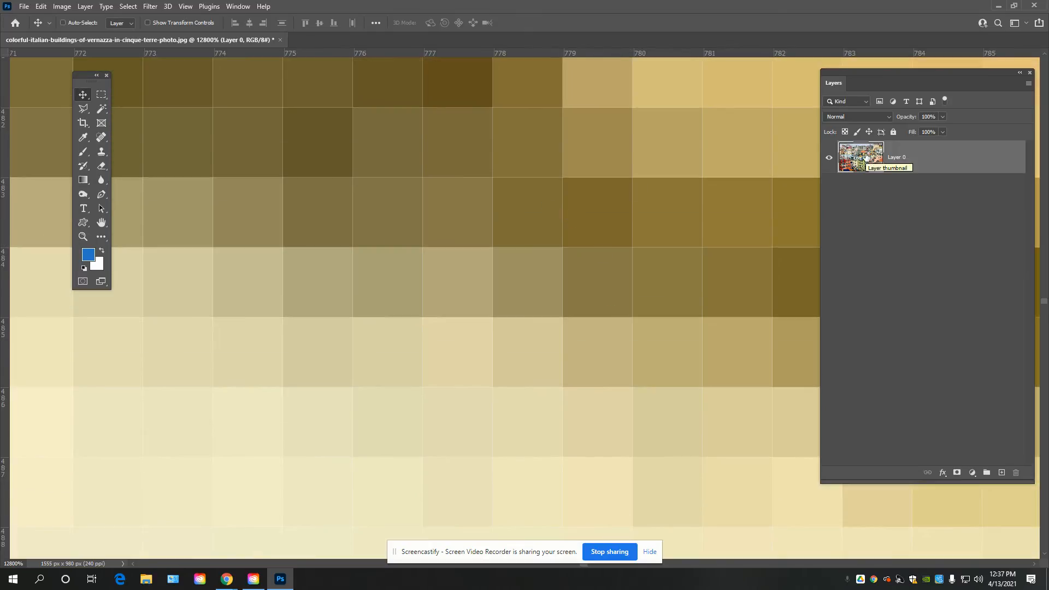
pyautogui.hotkey('ctrl', '-')
pyautogui.hotkey('ctrl', '-')
pyautogui.hotkey('ctrl', '-')
pyautogui.hotkey('ctrl', '-')
pyautogui.hotkey('ctrl', '-')
pyautogui.hotkey('ctrl', '-')
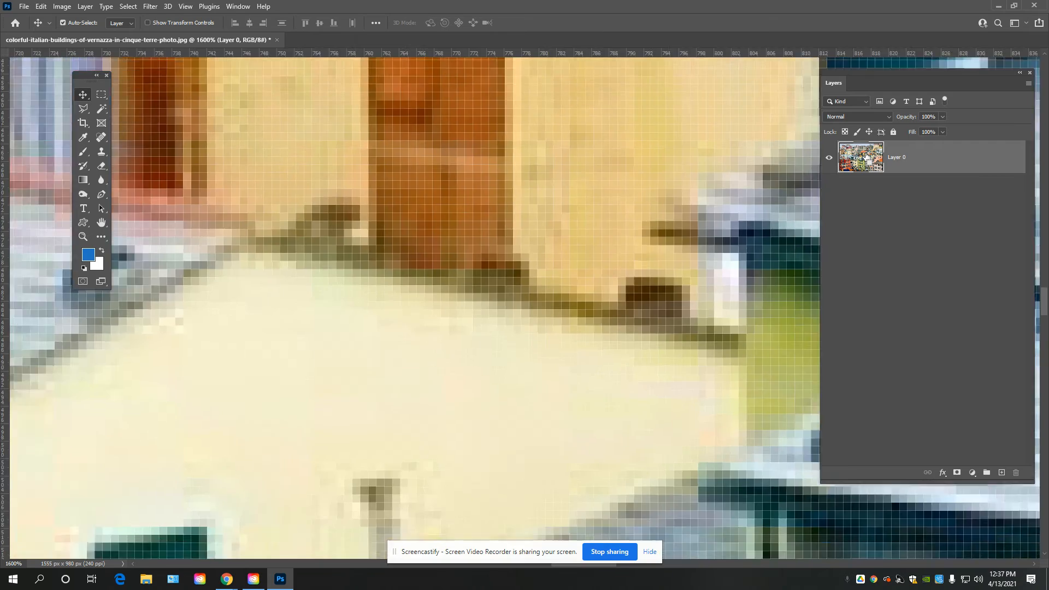
pyautogui.hotkey('ctrl', '-')
pyautogui.hotkey('ctrl', '-')
pyautogui.hotkey('ctrl', '-')
pyautogui.hotkey('ctrl', '-')
pyautogui.hotkey('ctrl', '-')
pyautogui.hotkey('ctrl', '-')
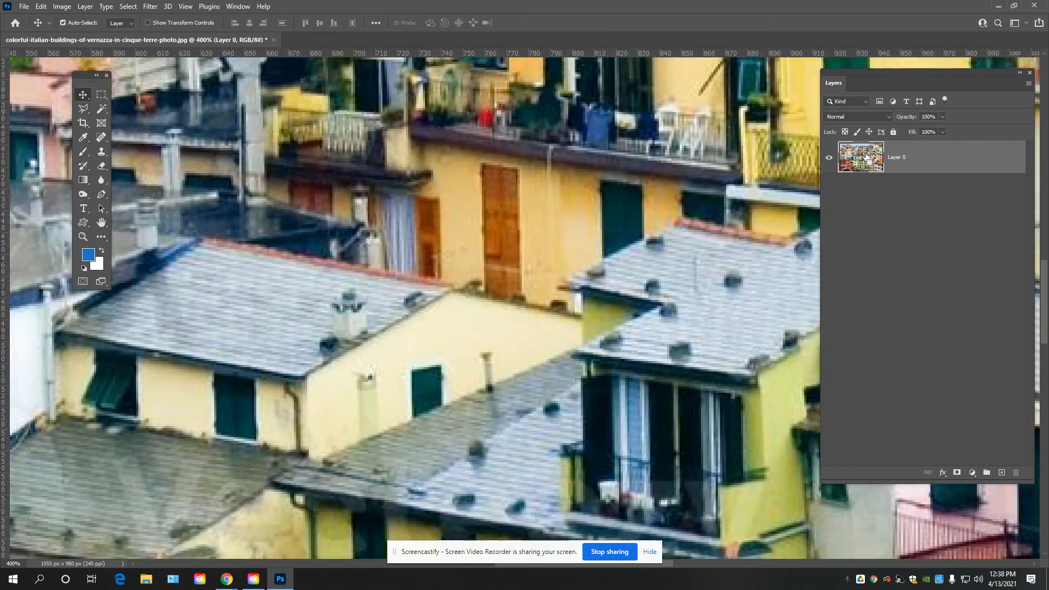
pyautogui.hotkey('ctrl', '-')
pyautogui.hotkey('ctrl', '-')
pyautogui.hotkey('ctrl', '-')
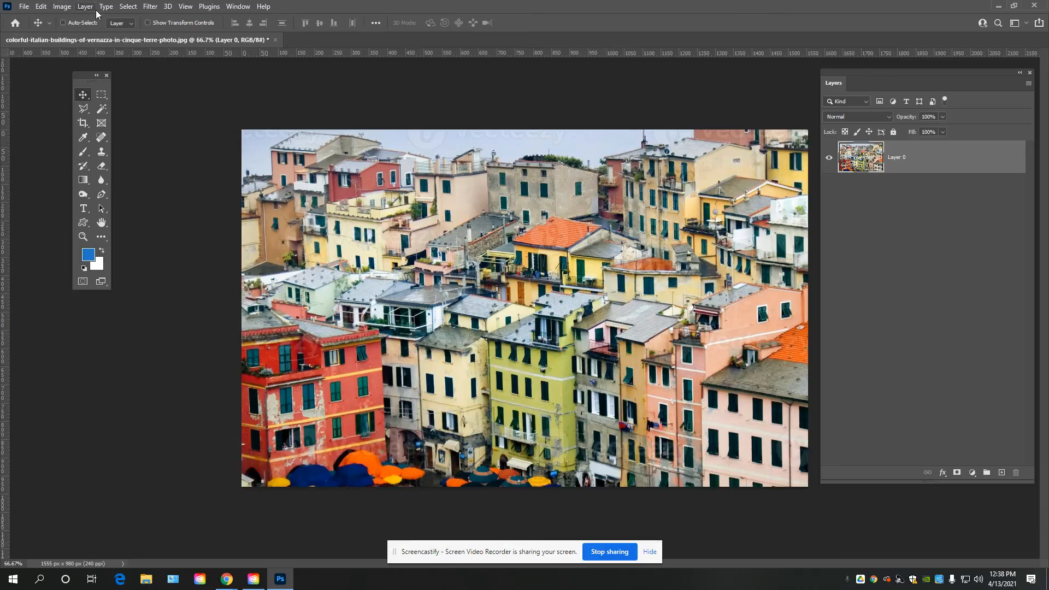
# Step: Apply the Auto Tone correction to the buildings photo
pyautogui.click(62, 6)
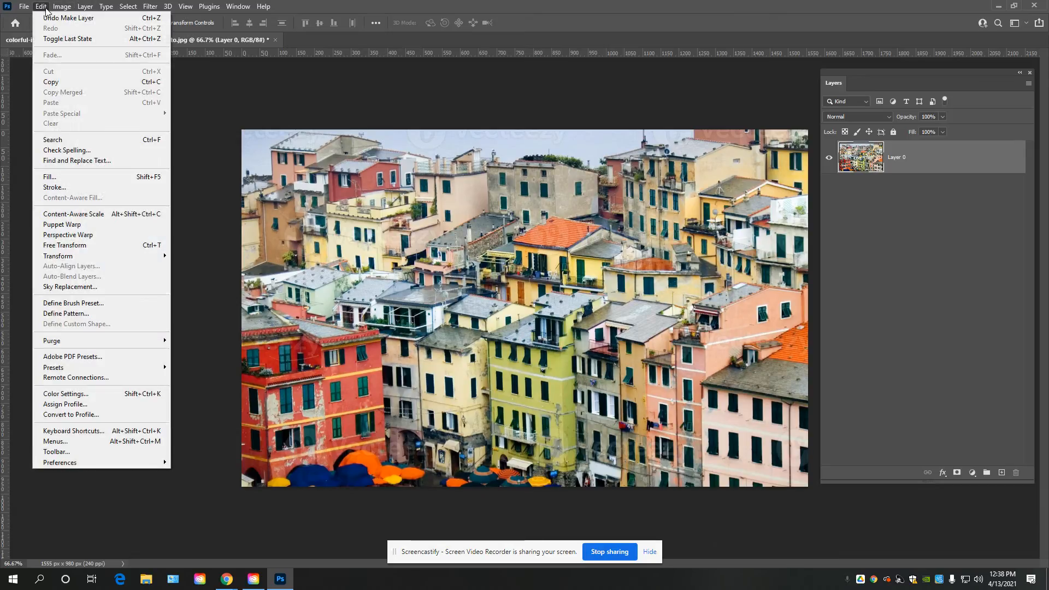
pyautogui.moveTo(77, 7)
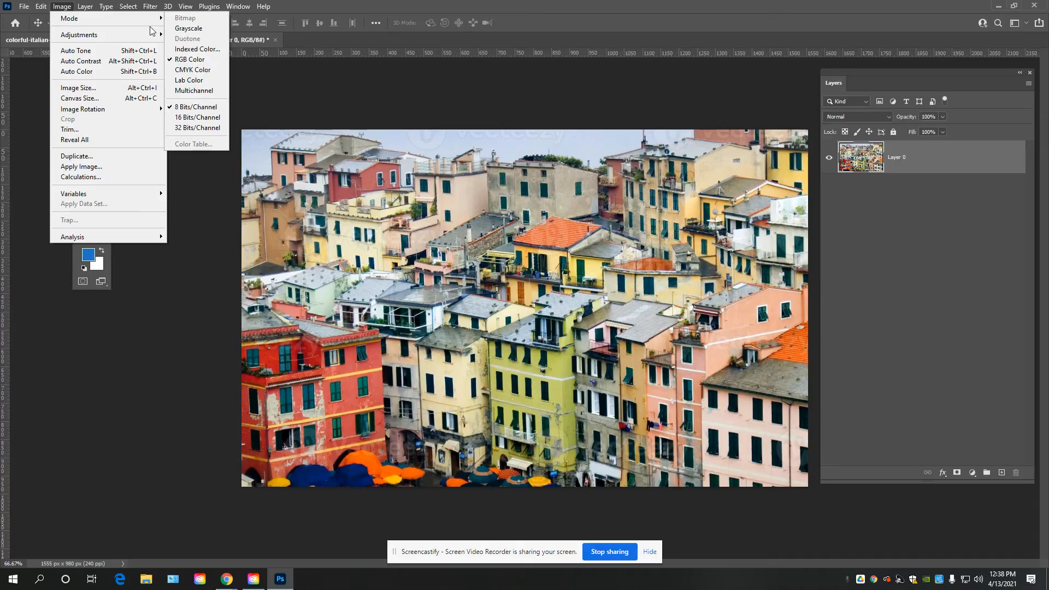
pyautogui.moveTo(88, 41)
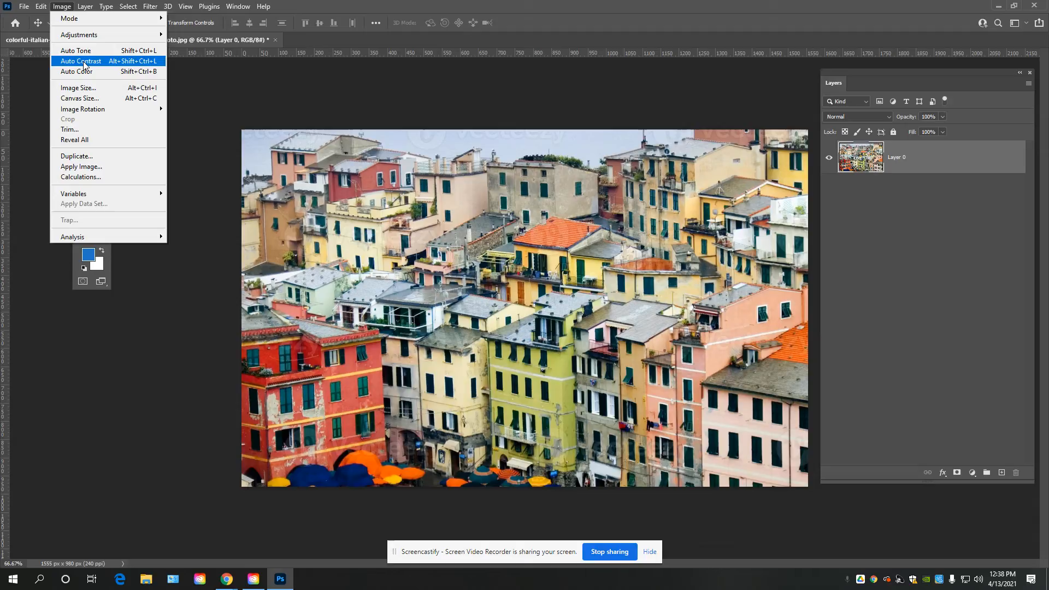
pyautogui.click(80, 51)
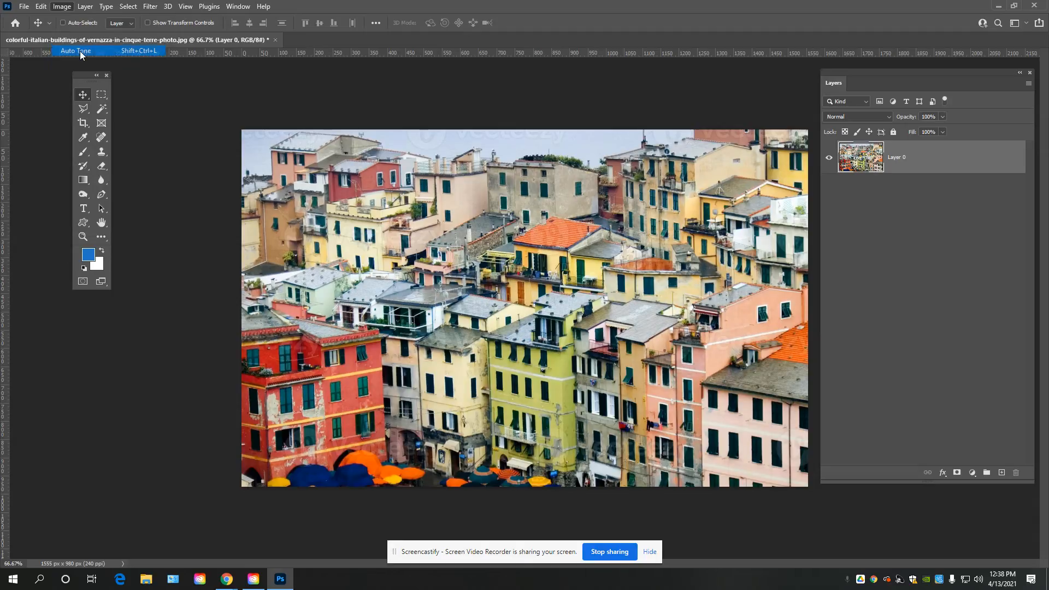
# Step: Try a Brightness/Contrast adjustment with brightness 0 and contrast 100 on the photo, and discard it
pyautogui.click(64, 7)
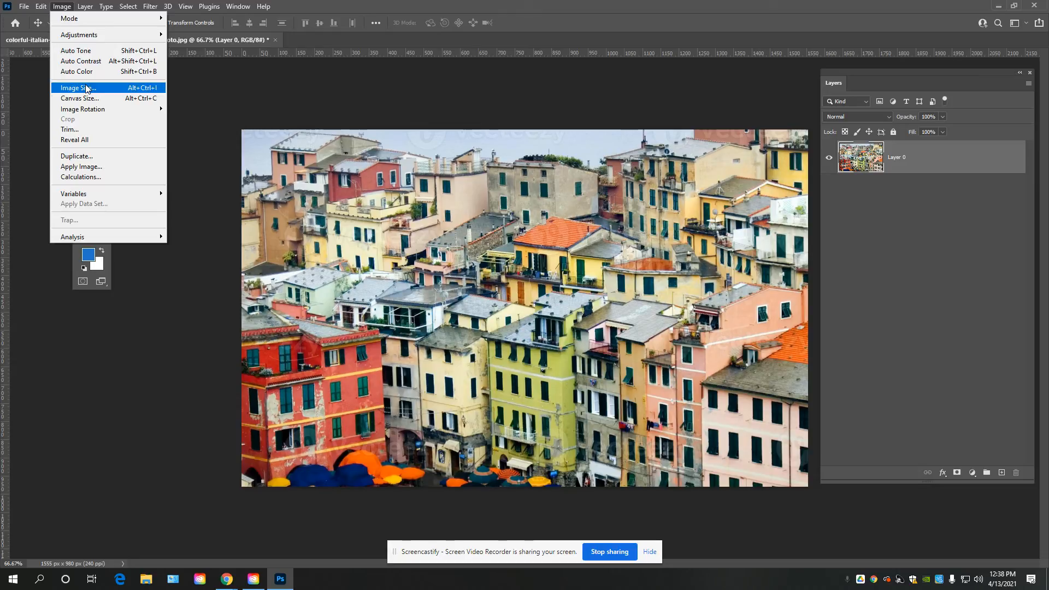
pyautogui.moveTo(91, 113)
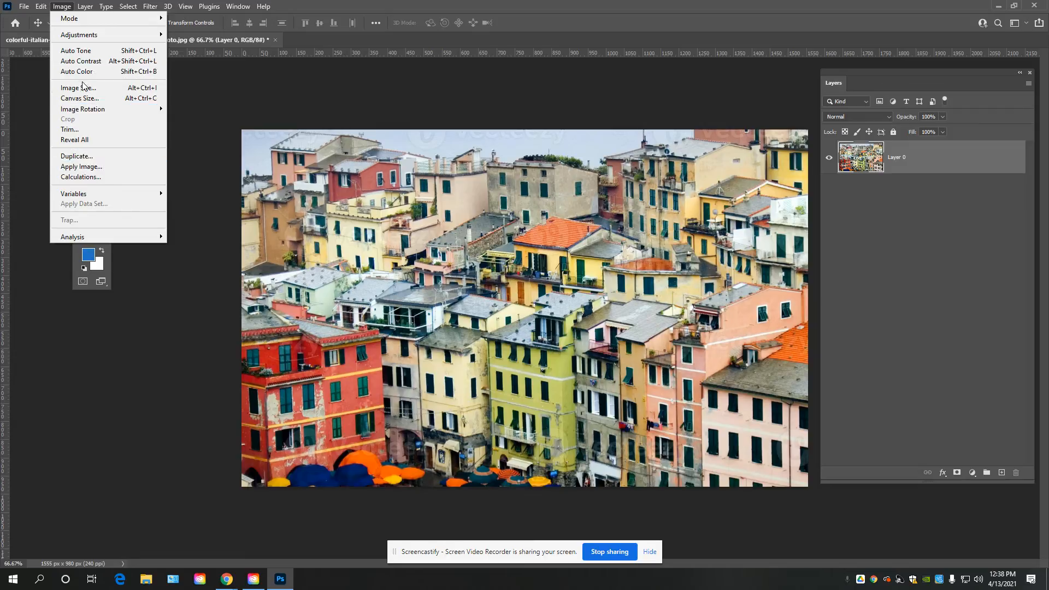
pyautogui.moveTo(79, 38)
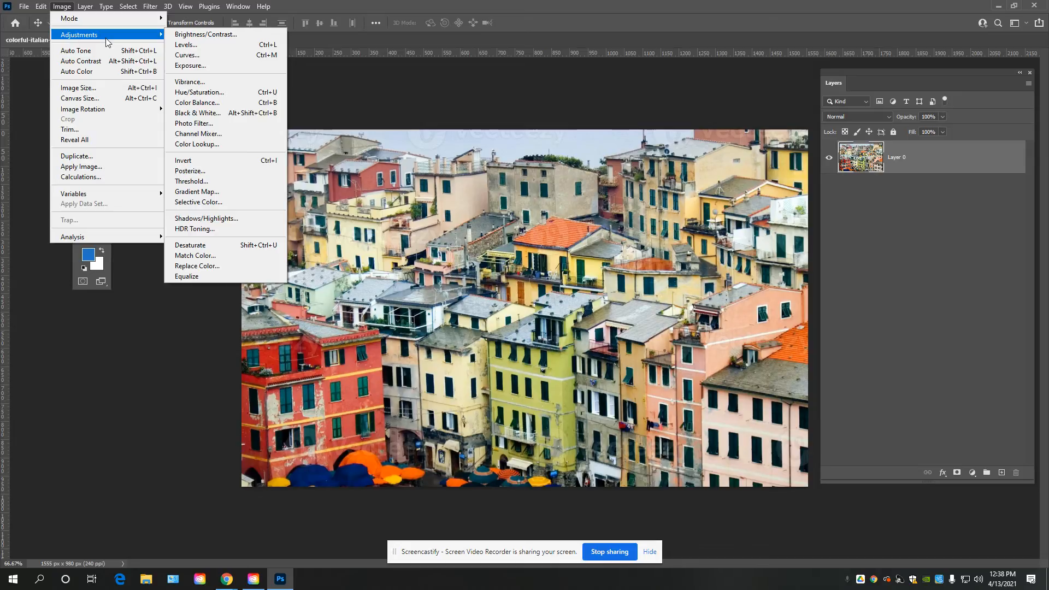
pyautogui.click(192, 33)
pyautogui.moveTo(546, 147); pyautogui.dragTo(537, 13)
pyautogui.moveTo(496, 47); pyautogui.dragTo(472, 49)
pyautogui.write('0')
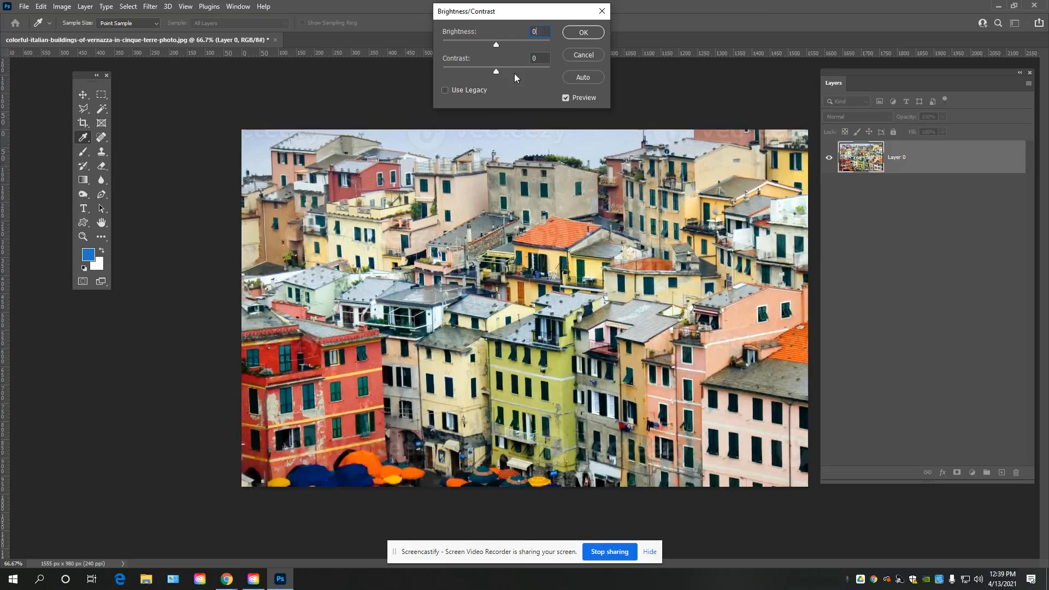
pyautogui.moveTo(497, 70); pyautogui.dragTo(571, 69)
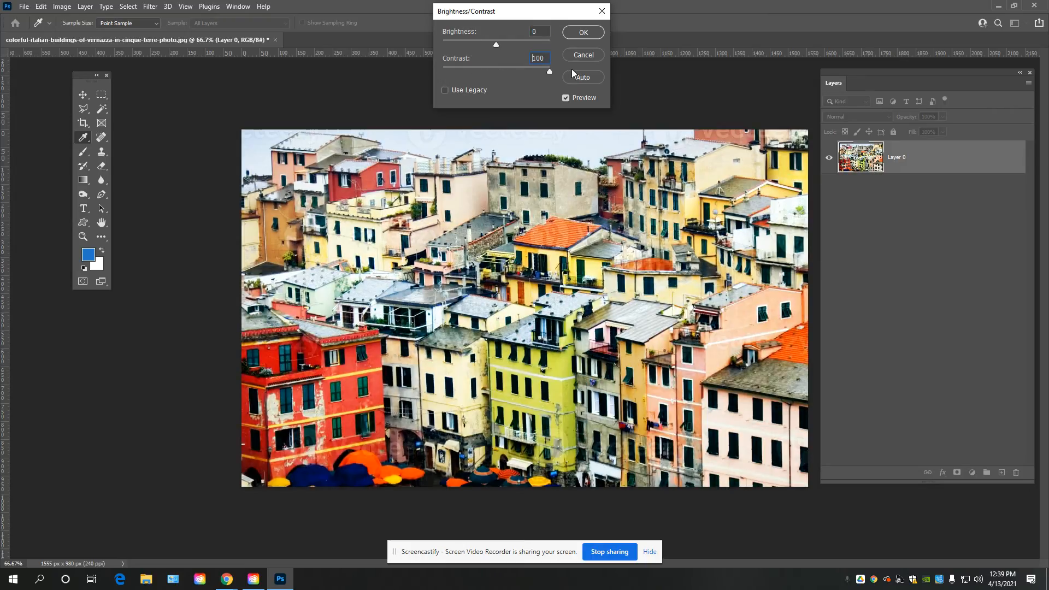
pyautogui.write('0')
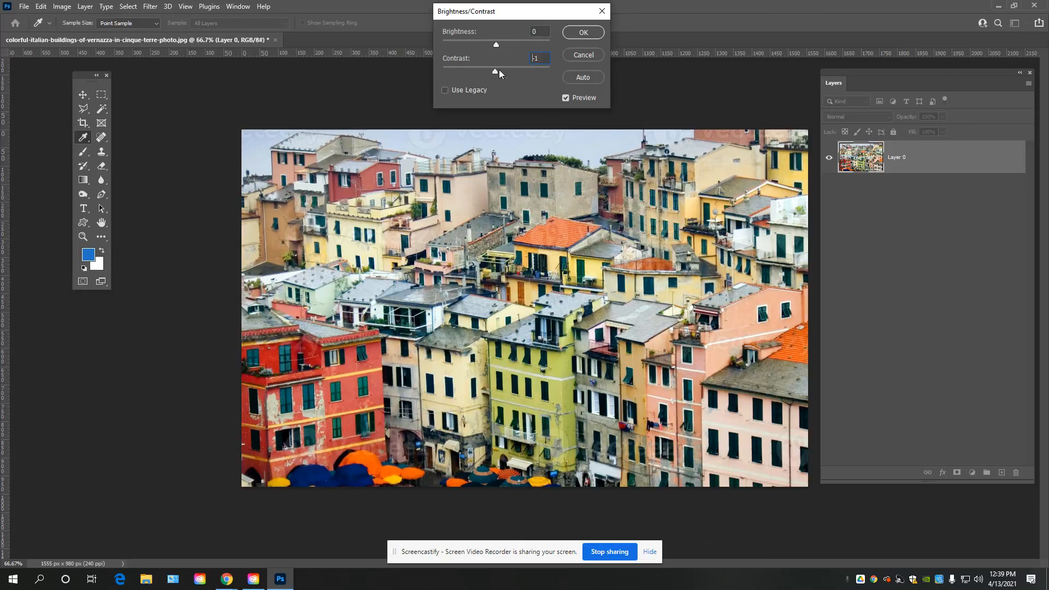
pyautogui.moveTo(499, 70); pyautogui.dragTo(712, 83)
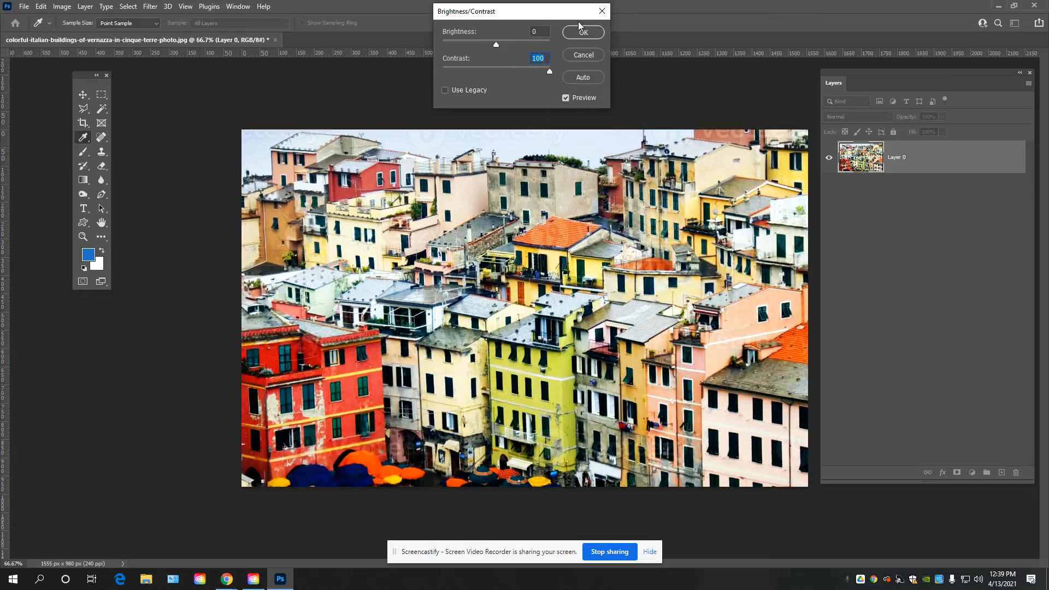
pyautogui.click(575, 55)
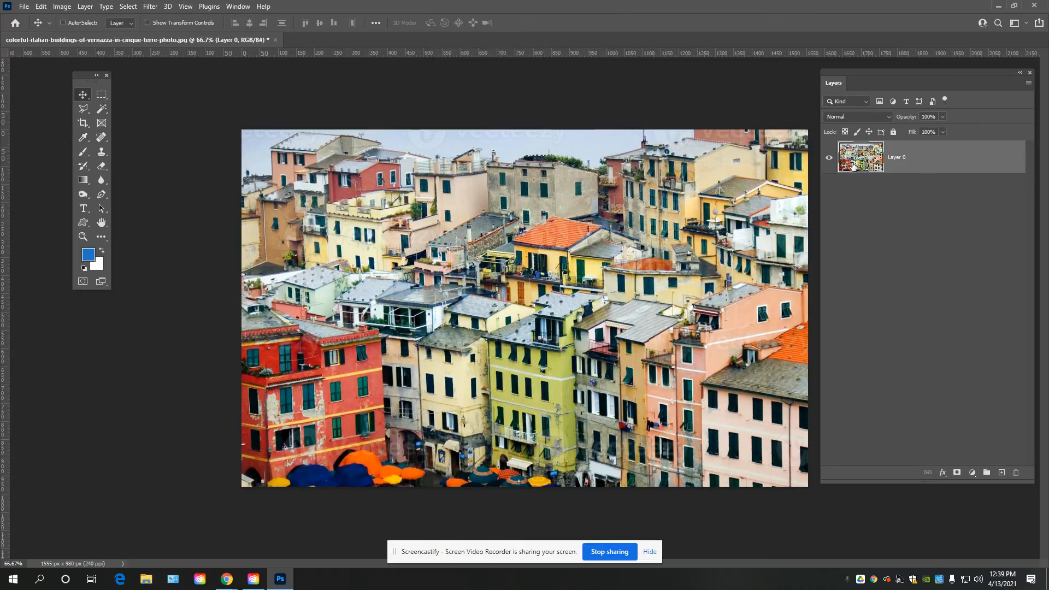
# Step: Duplicate Layer 0 and hide the original layer beneath the copy
pyautogui.click(830, 159)
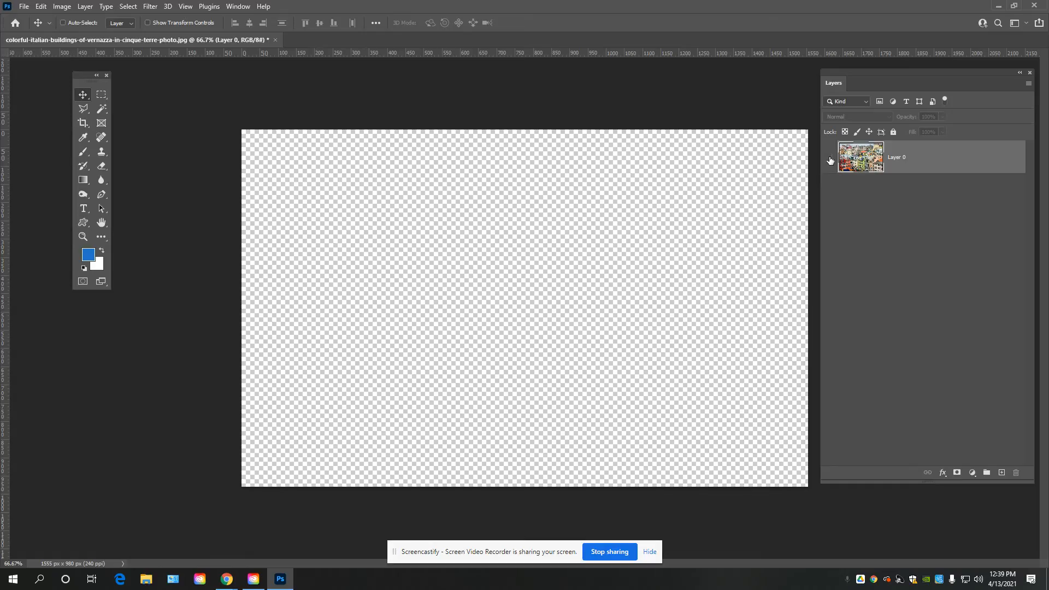
pyautogui.click(829, 159)
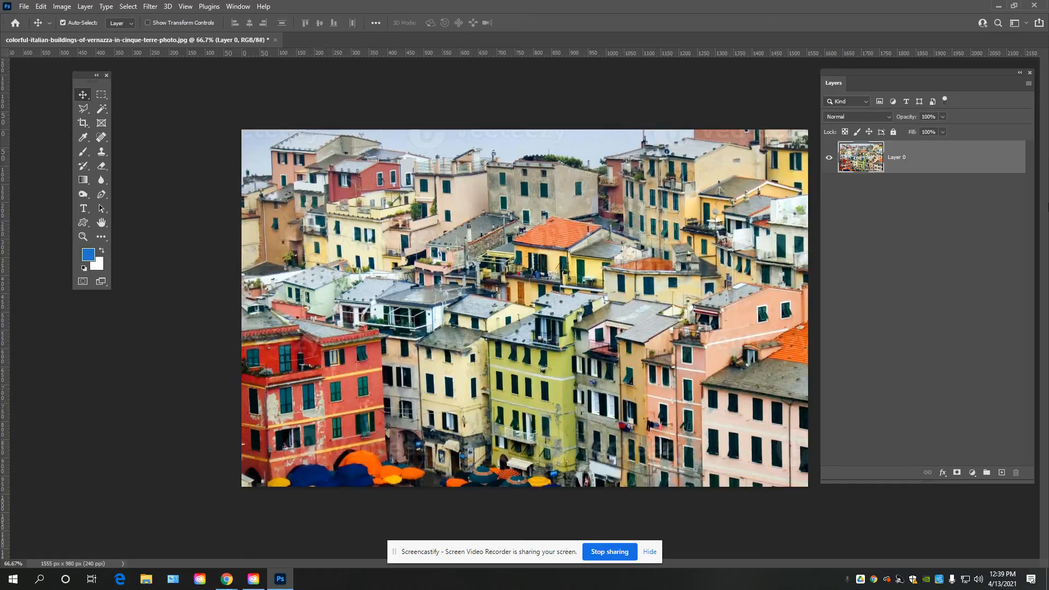
pyautogui.hotkey('ctrl', 'j')
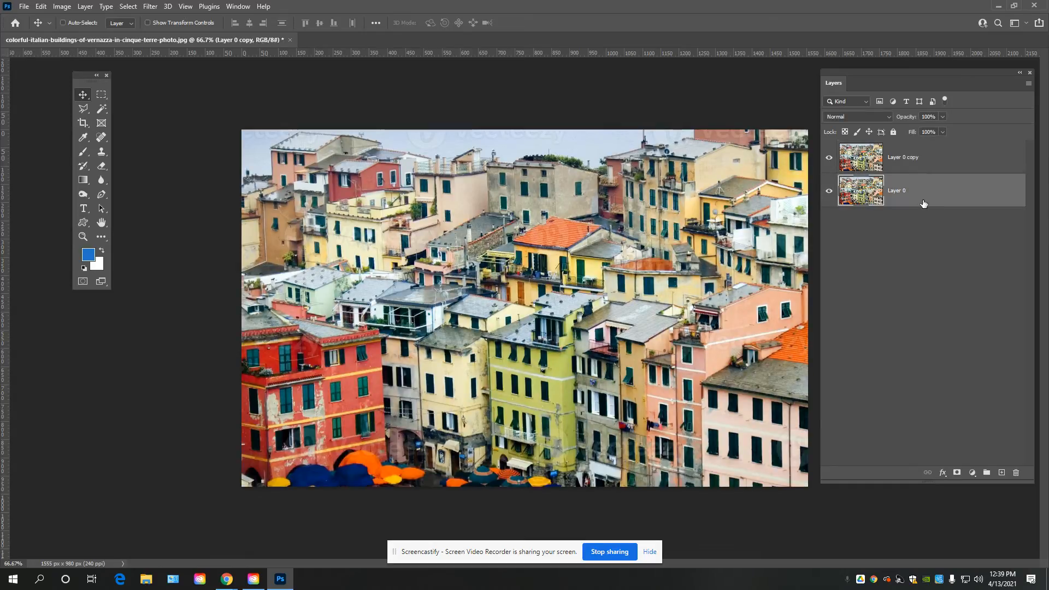
pyautogui.click(829, 191)
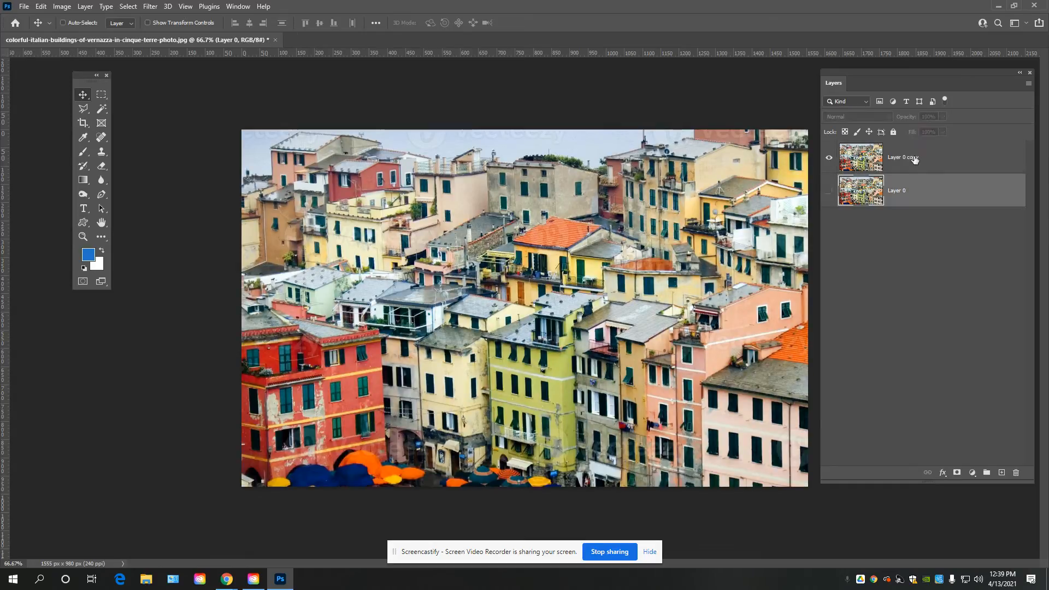
# Step: Try a Levels adjustment on the layer copy with input levels 37, 0.63 and 211, and discard it
pyautogui.click(62, 7)
pyautogui.moveTo(70, 37)
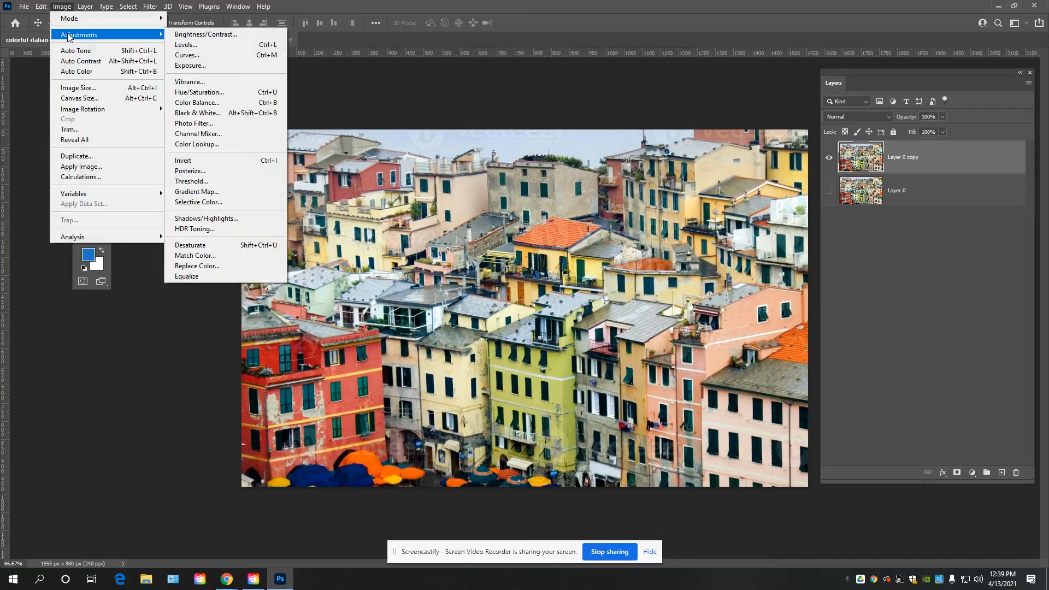
pyautogui.click(203, 45)
pyautogui.moveTo(772, 28); pyautogui.dragTo(641, 9)
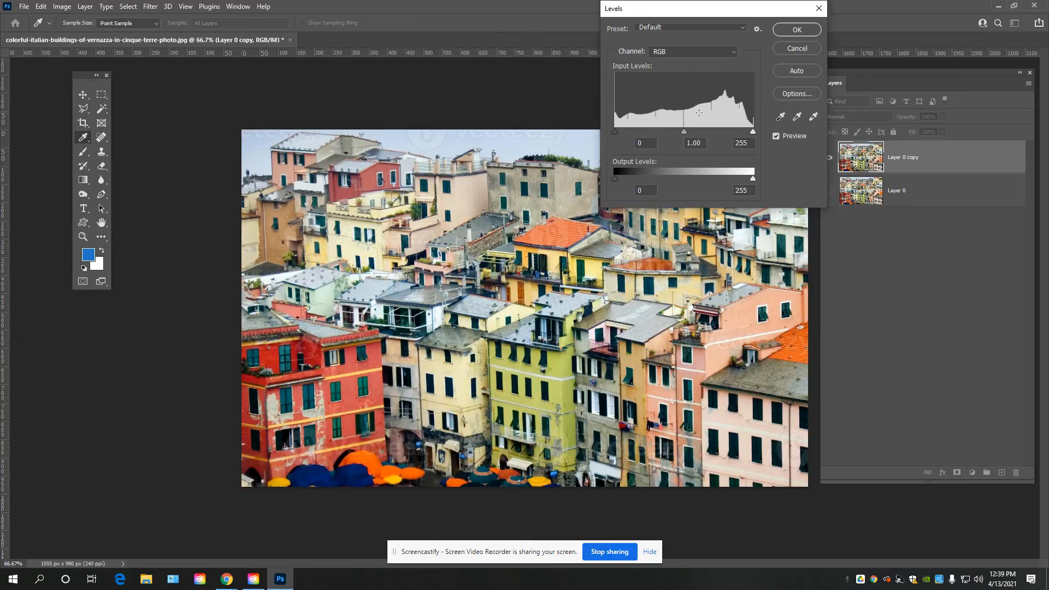
pyautogui.moveTo(684, 131)
pyautogui.mouseDown()
pyautogui.moveTo(726, 135)
pyautogui.moveTo(655, 136)
pyautogui.moveTo(706, 144)
pyautogui.moveTo(747, 132)
pyautogui.moveTo(729, 133)
pyautogui.mouseUp()
pyautogui.moveTo(617, 132); pyautogui.dragTo(635, 132)
pyautogui.moveTo(612, 181)
pyautogui.mouseDown()
pyautogui.moveTo(670, 180)
pyautogui.moveTo(615, 179)
pyautogui.mouseUp()
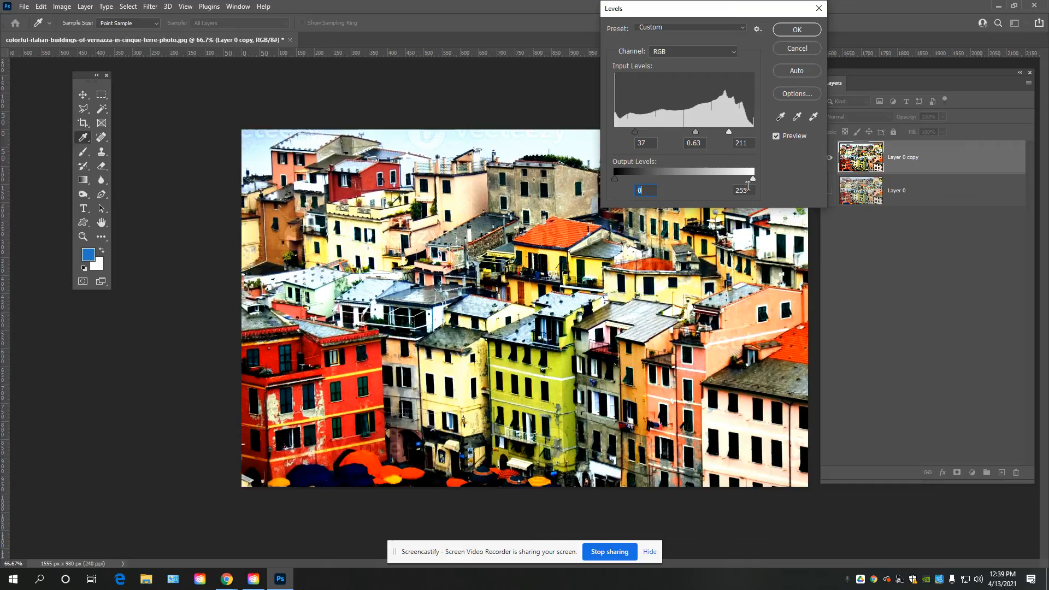
pyautogui.moveTo(753, 179)
pyautogui.mouseDown()
pyautogui.moveTo(690, 175)
pyautogui.moveTo(755, 179)
pyautogui.mouseUp()
pyautogui.click(799, 48)
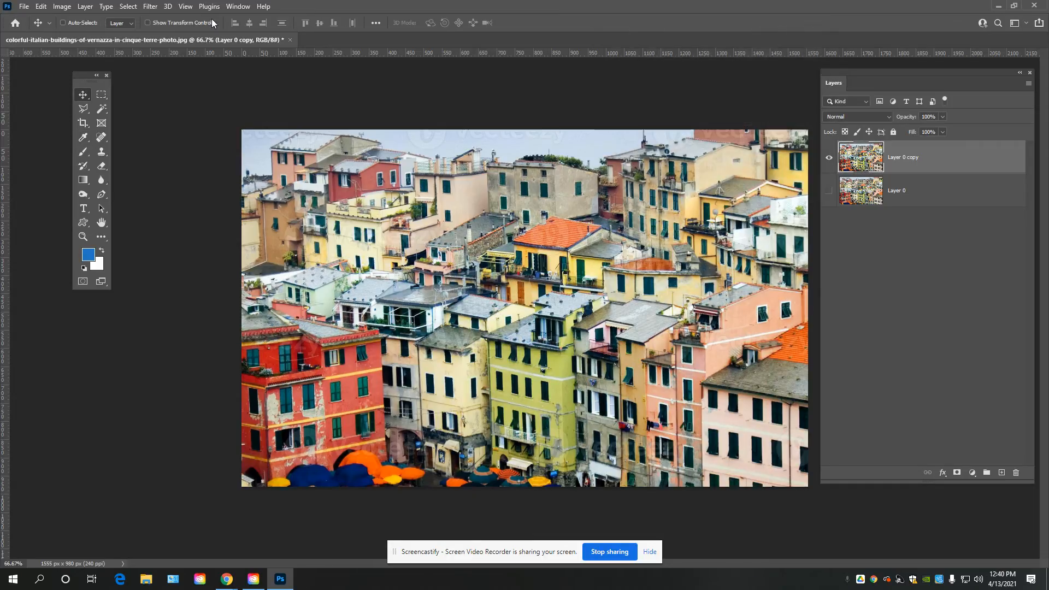
# Step: Apply Levels to the layer copy with the midtone input at about 0.56 and a lowered white input level
pyautogui.click(66, 7)
pyautogui.moveTo(79, 36)
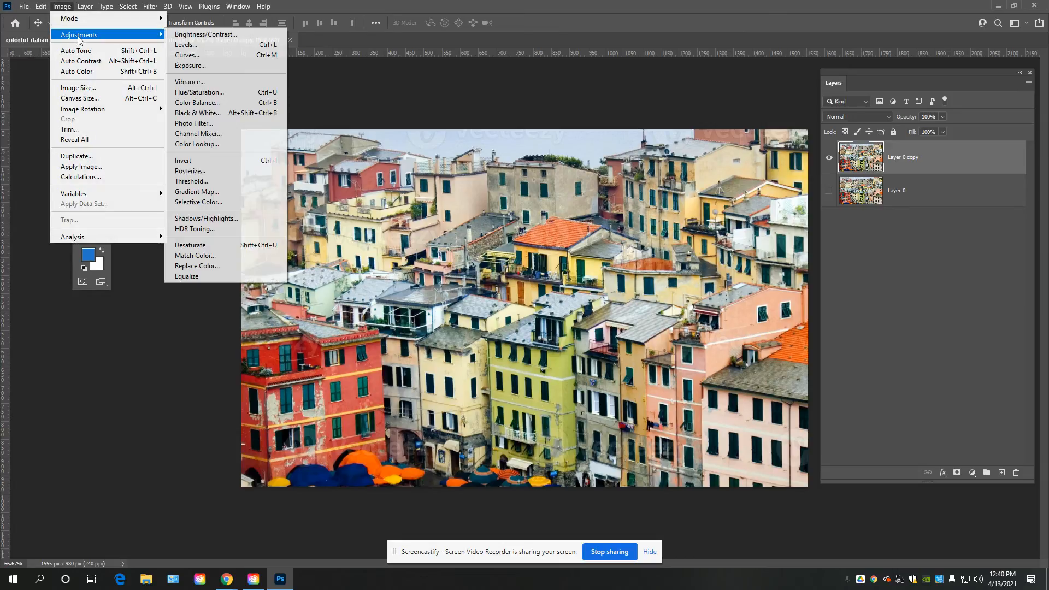
pyautogui.click(202, 45)
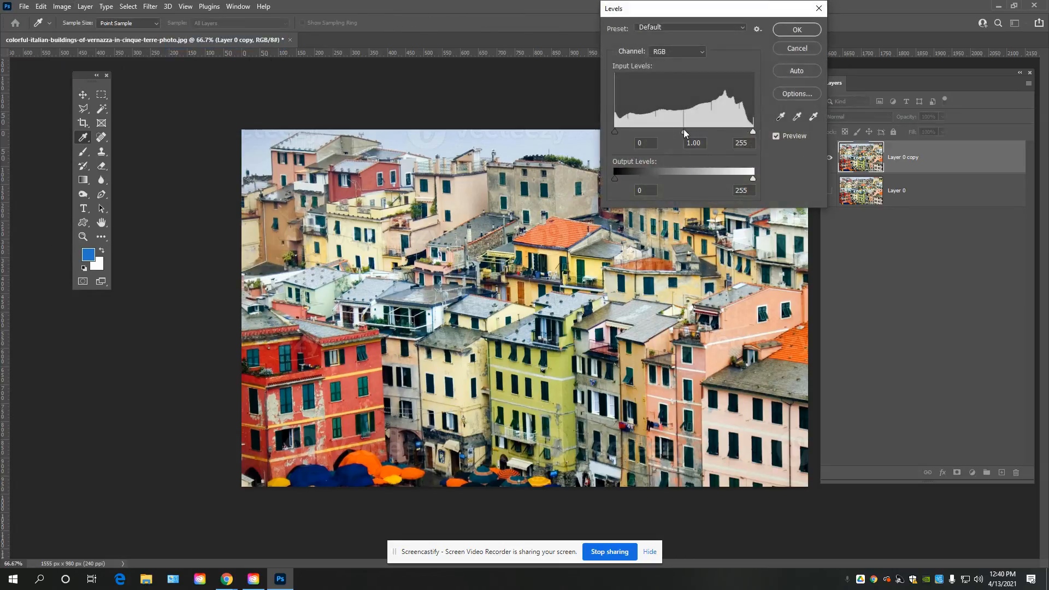
pyautogui.moveTo(687, 131); pyautogui.dragTo(709, 132)
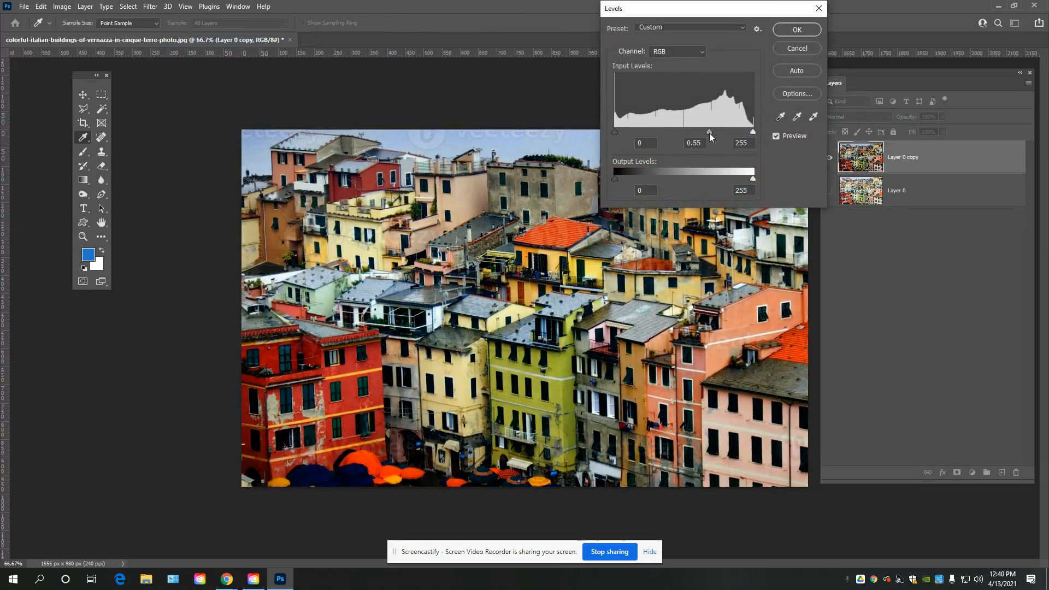
pyautogui.moveTo(752, 131); pyautogui.dragTo(740, 137)
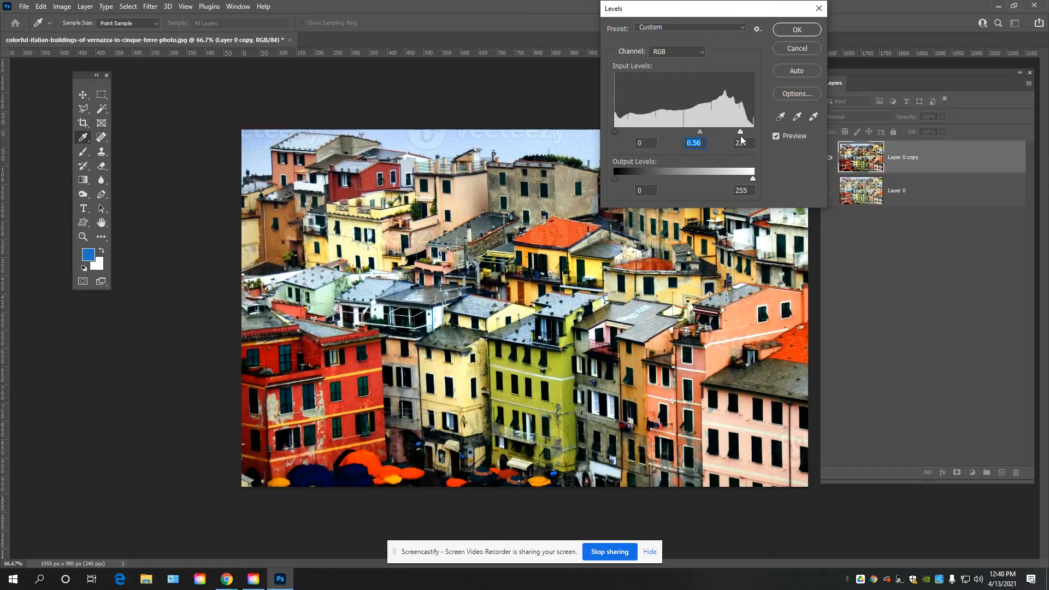
pyautogui.click(792, 31)
# Step: Compare the adjusted layer copy with the original by showing both and toggling the copy's visibility
pyautogui.click(828, 191)
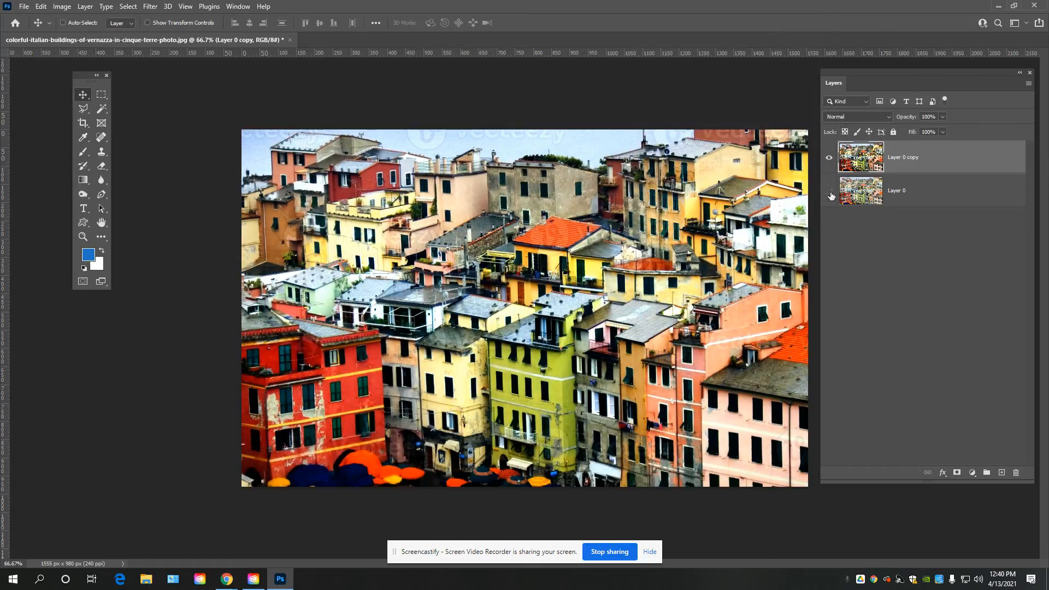
pyautogui.click(829, 160)
pyautogui.click(829, 161)
pyautogui.click(829, 160)
pyautogui.click(829, 160)
pyautogui.click(829, 161)
pyautogui.click(830, 161)
pyautogui.click(828, 191)
# Step: Try darkening and brightening the layer copy with Curves, moving the curve point to input 92, output 167, and discard it
pyautogui.click(64, 6)
pyautogui.moveTo(137, 34)
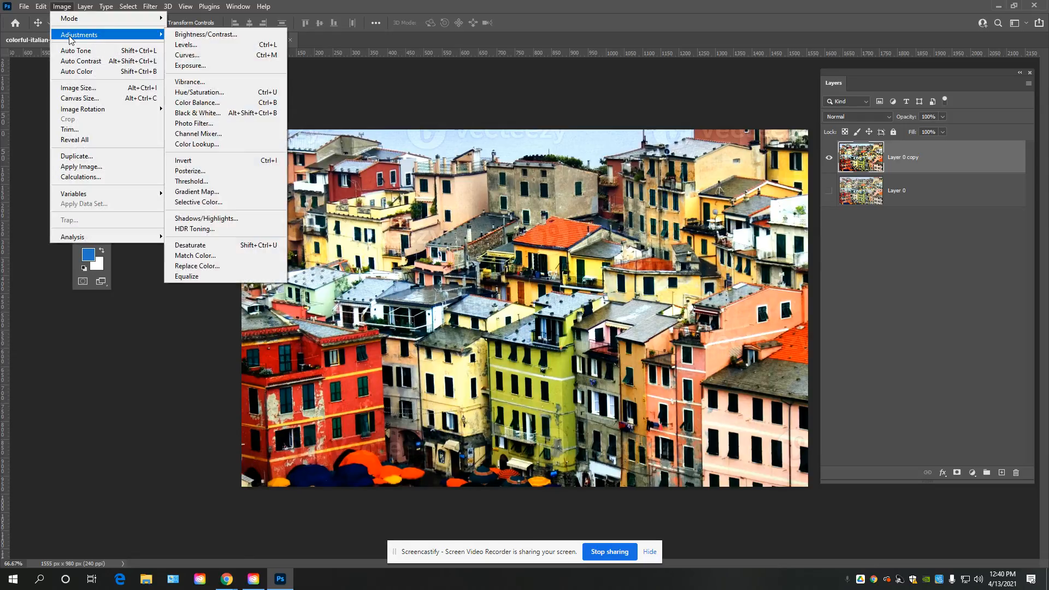
pyautogui.click(187, 55)
pyautogui.moveTo(444, 235); pyautogui.dragTo(476, 235)
pyautogui.moveTo(480, 229); pyautogui.dragTo(482, 209)
pyautogui.keyDown('ctrl'); pyautogui.click(482, 208); pyautogui.keyUp('ctrl')
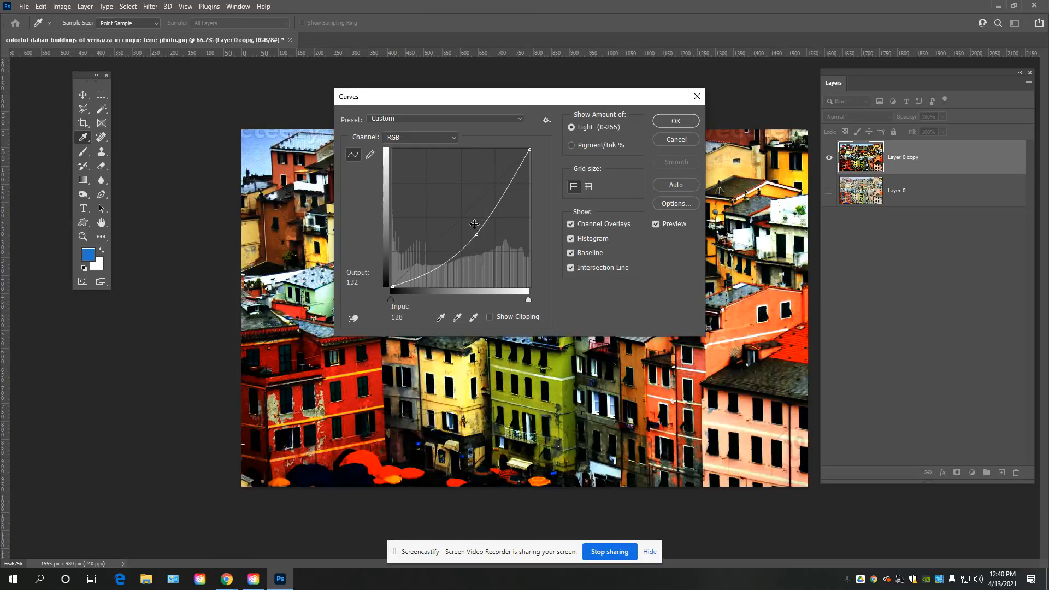
pyautogui.moveTo(477, 234); pyautogui.dragTo(442, 197)
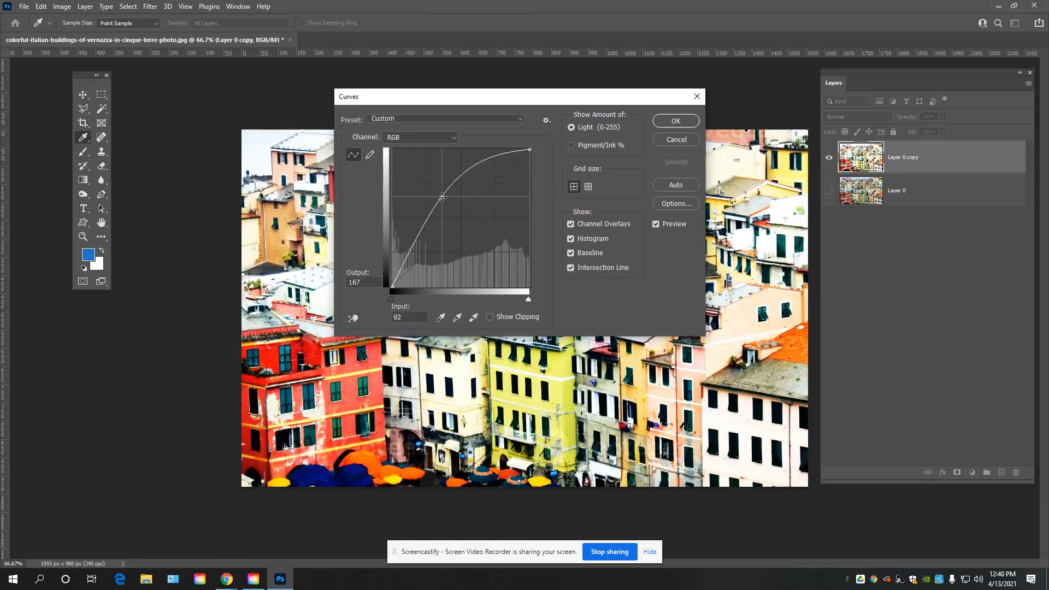
pyautogui.click(680, 138)
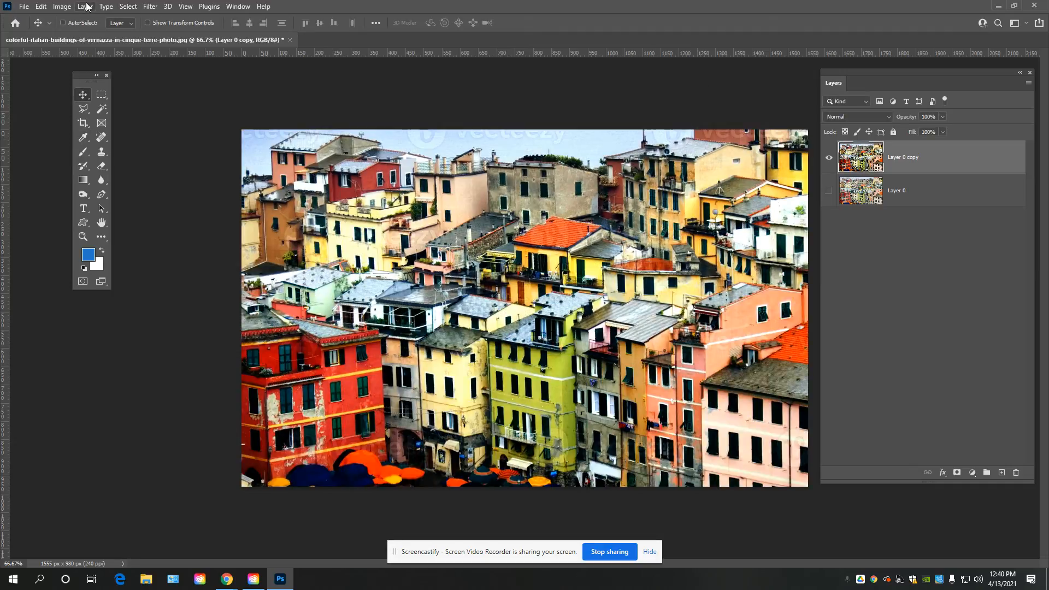
# Step: Try an Exposure adjustment on the layer copy with exposure -0.03, offset -0.1285 and gamma correction 0.70, and discard it
pyautogui.click(62, 6)
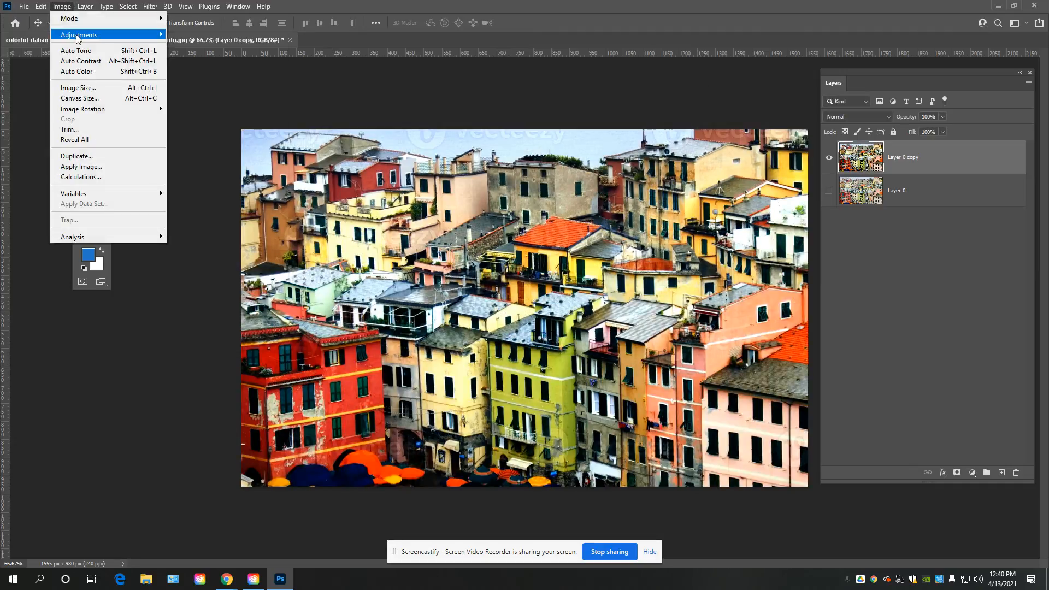
pyautogui.moveTo(82, 34)
pyautogui.click(192, 66)
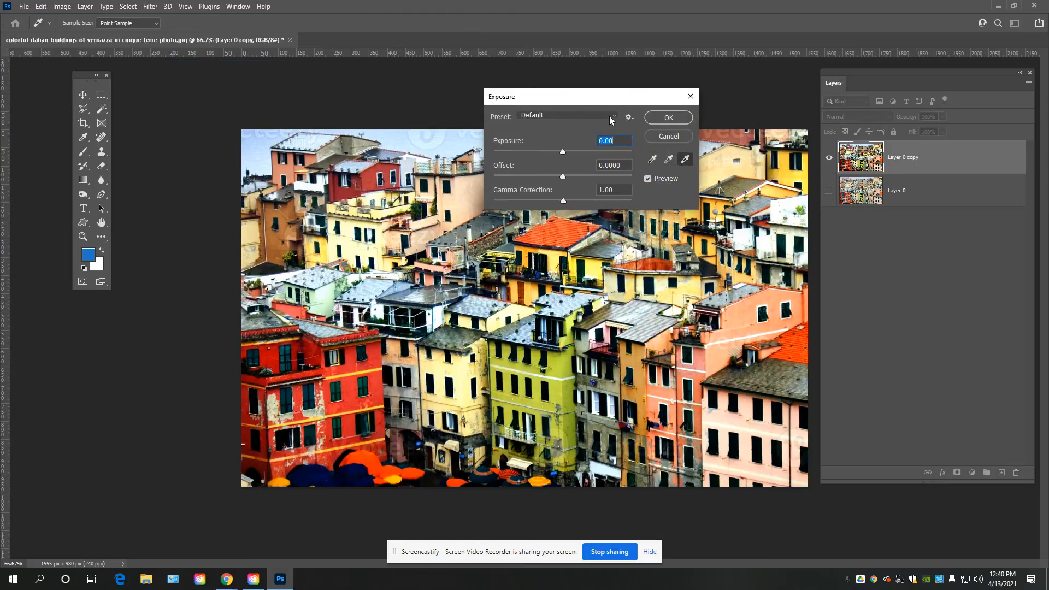
pyautogui.click(610, 117)
pyautogui.click(609, 116)
pyautogui.moveTo(562, 152); pyautogui.dragTo(579, 201)
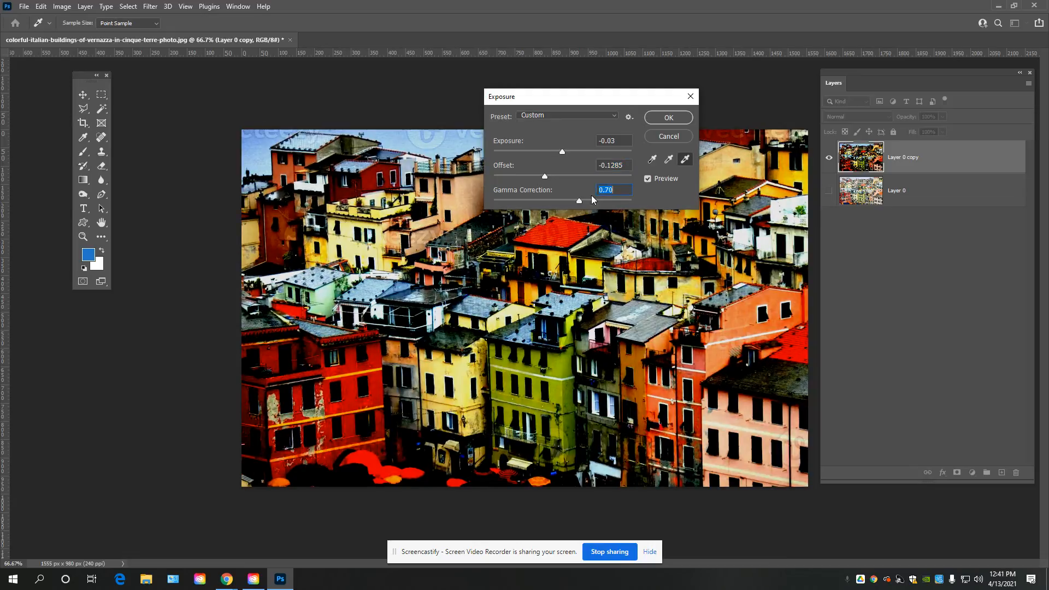
pyautogui.click(667, 136)
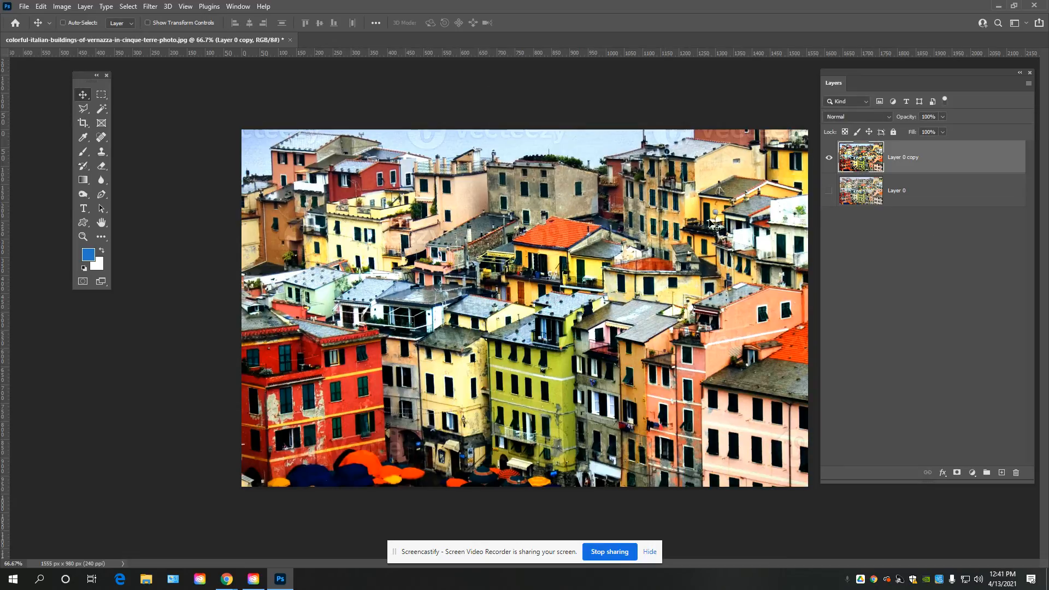
# Step: Duplicate the adjusted layer copy and rename the lower of the two copies as levels
pyautogui.press('ctrl')
pyautogui.hotkey('ctrl', 'j')
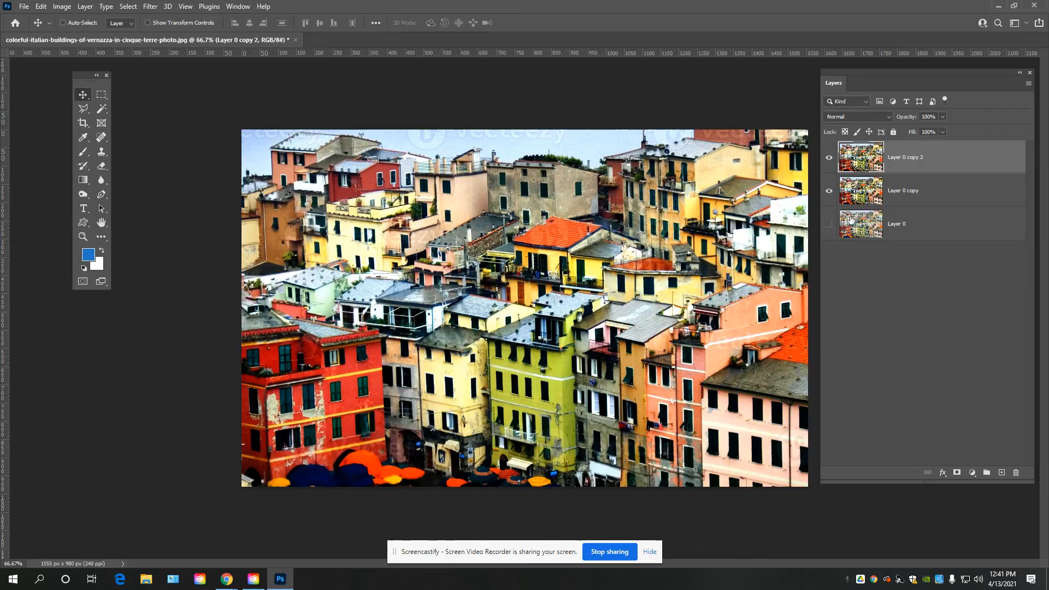
pyautogui.doubleClick(905, 190)
pyautogui.write('leo')
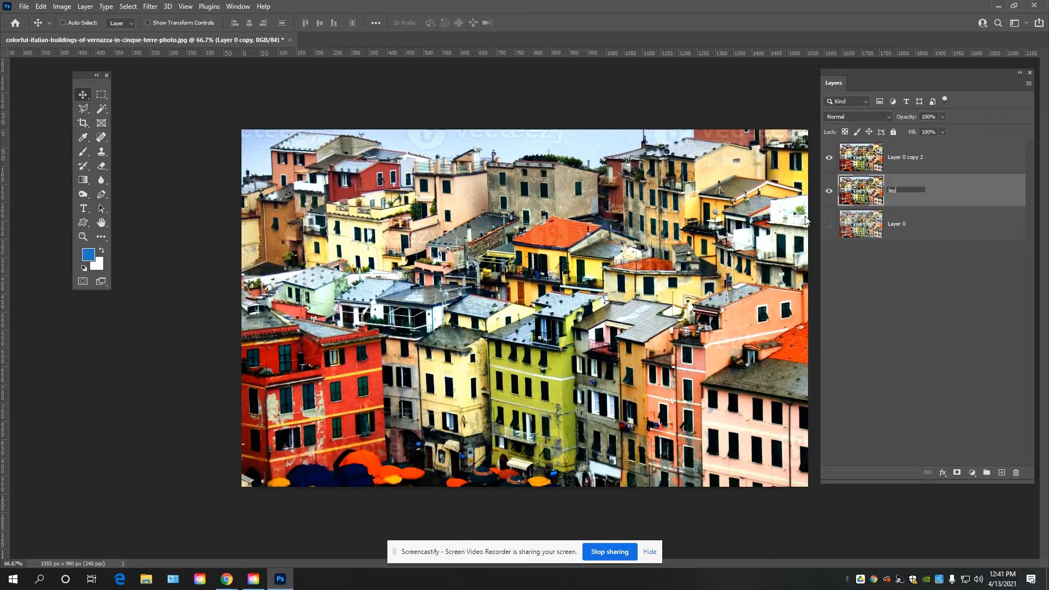
pyautogui.write('els')
pyautogui.press('Return')
# Step: Rename the topmost layer copy as exposure and Layer 0 as Original, leaving the exposure layer selected
pyautogui.click(86, 7)
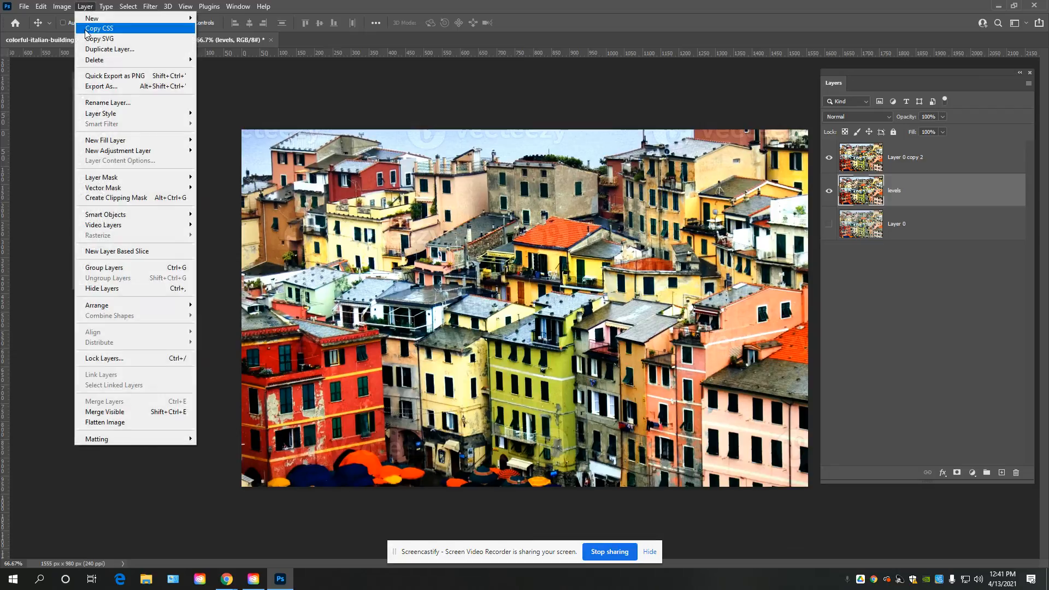
pyautogui.moveTo(62, 7)
pyautogui.moveTo(69, 36)
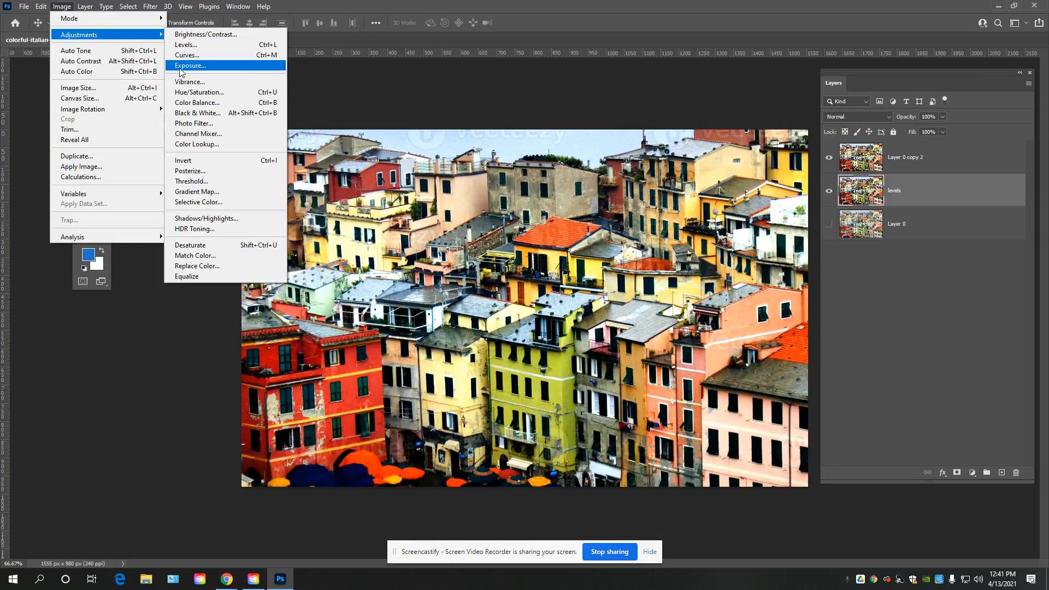
pyautogui.click(910, 159)
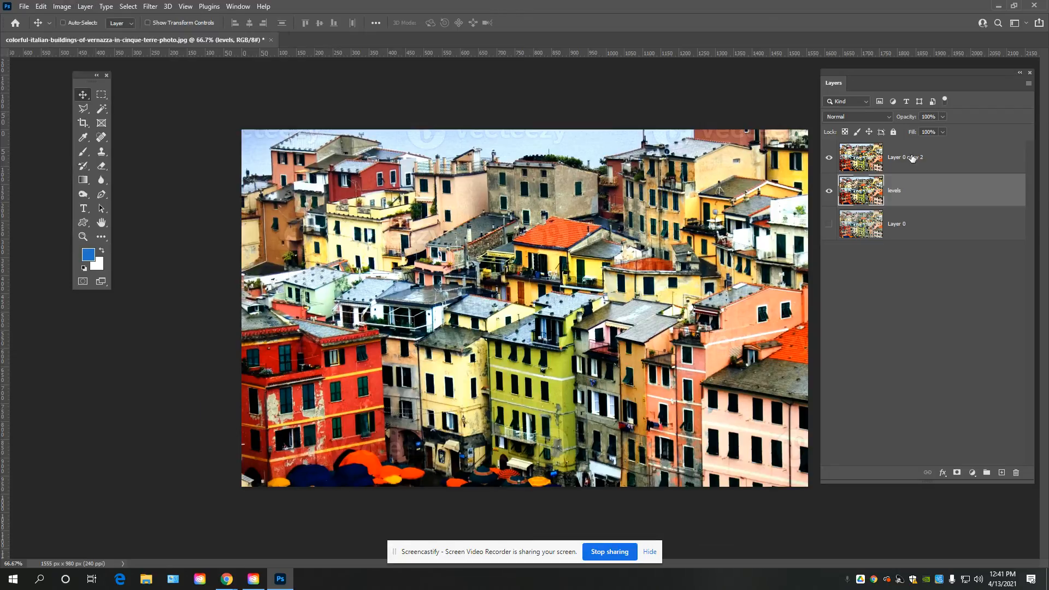
pyautogui.doubleClick(908, 157)
pyautogui.write('e')
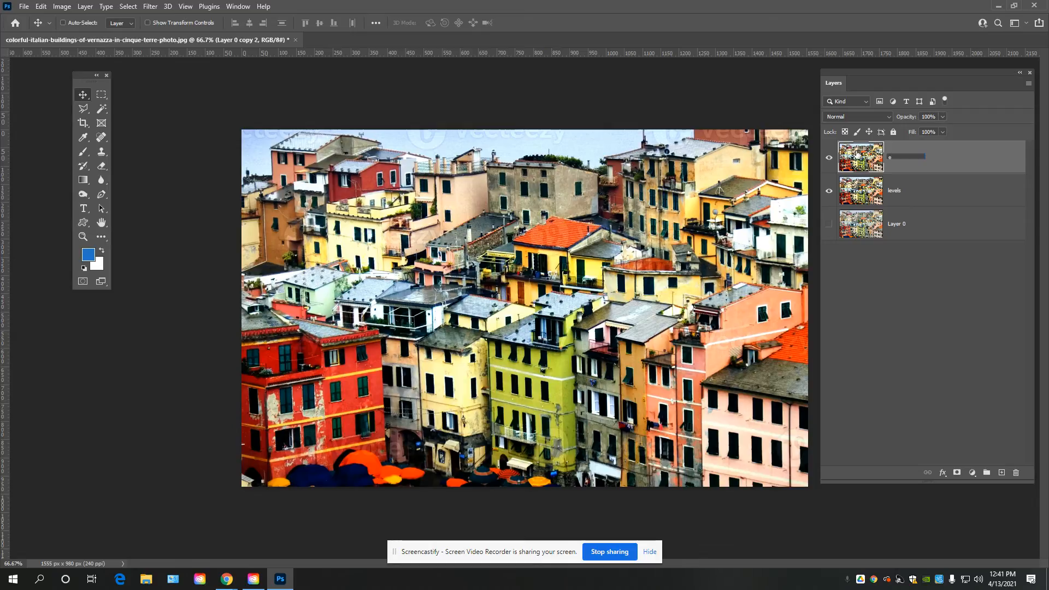
pyautogui.write('xposturere')
pyautogui.press('Return')
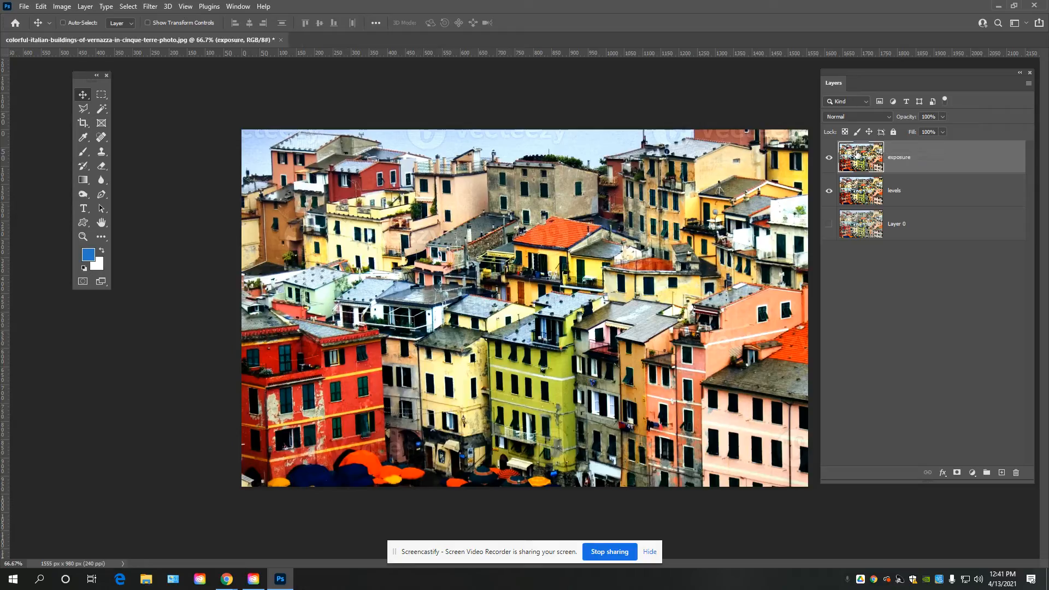
pyautogui.doubleClick(901, 223)
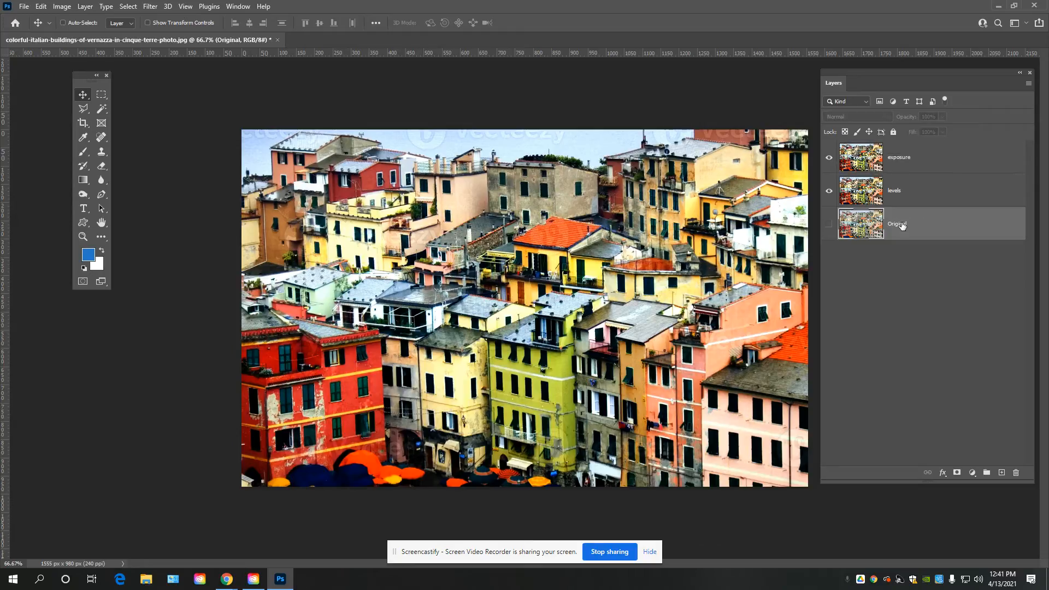
pyautogui.click(912, 159)
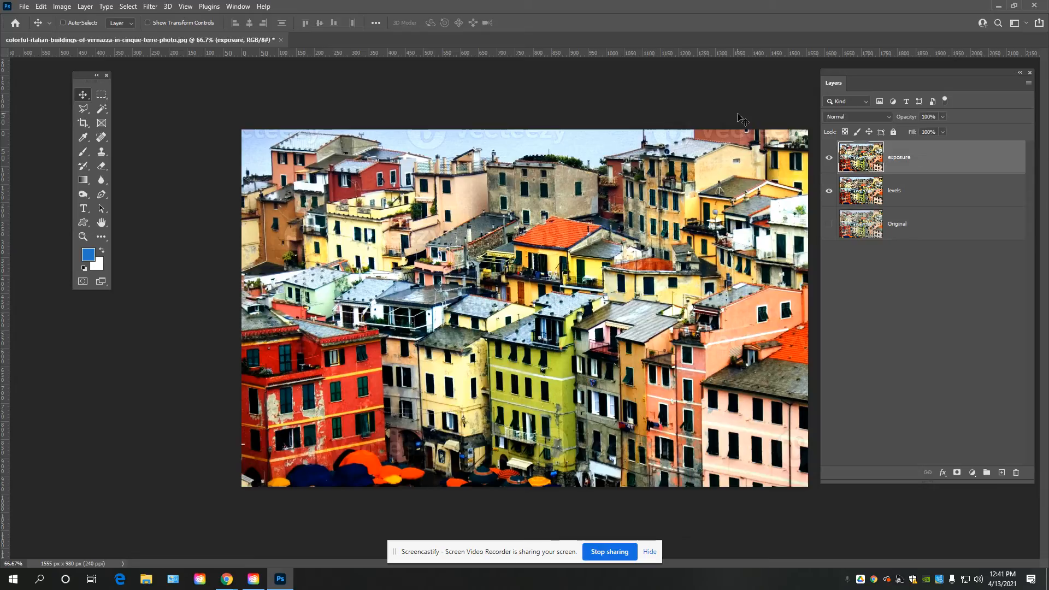
pyautogui.click(924, 232)
pyautogui.hotkey('ctrl', 'j')
pyautogui.moveTo(929, 227); pyautogui.dragTo(917, 153)
pyautogui.click(829, 158)
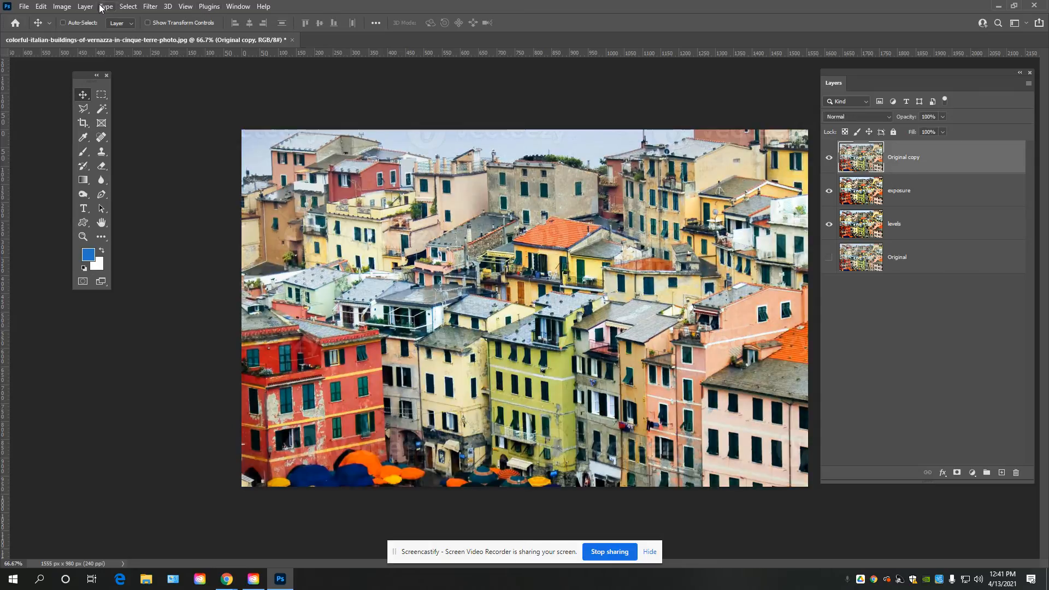
pyautogui.moveTo(979, 159); pyautogui.dragTo(1017, 472)
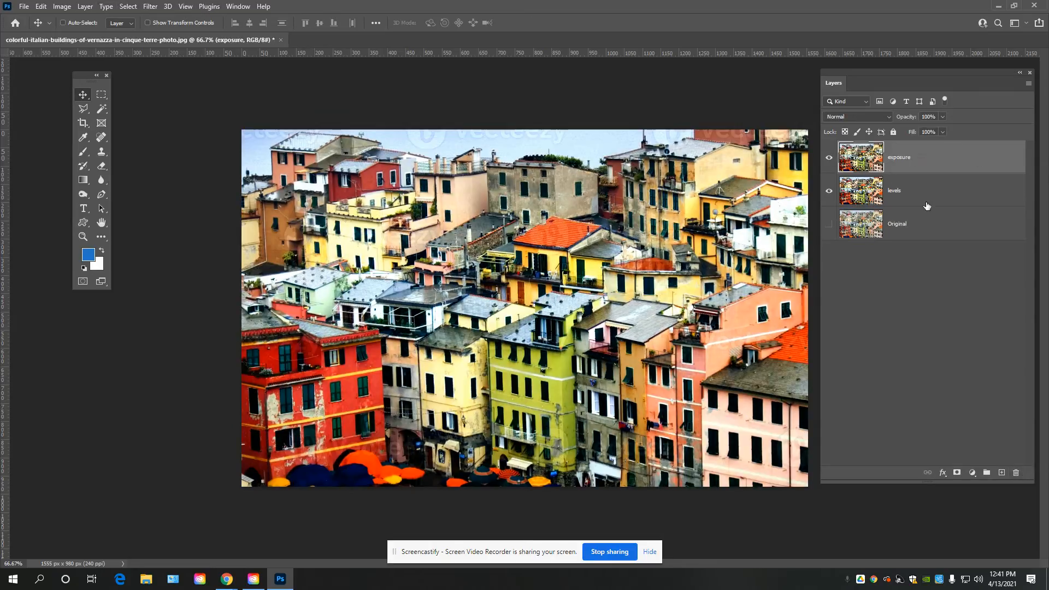
# Step: Try a Vibrance adjustment on the exposure layer with both vibrance and saturation at +100
pyautogui.click(61, 6)
pyautogui.moveTo(77, 34)
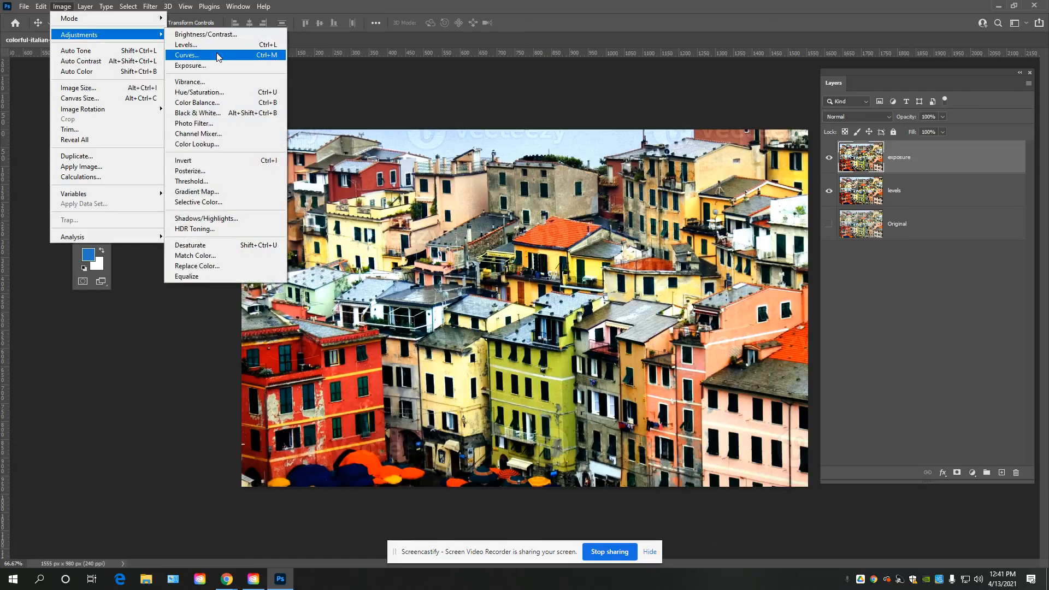
pyautogui.click(215, 81)
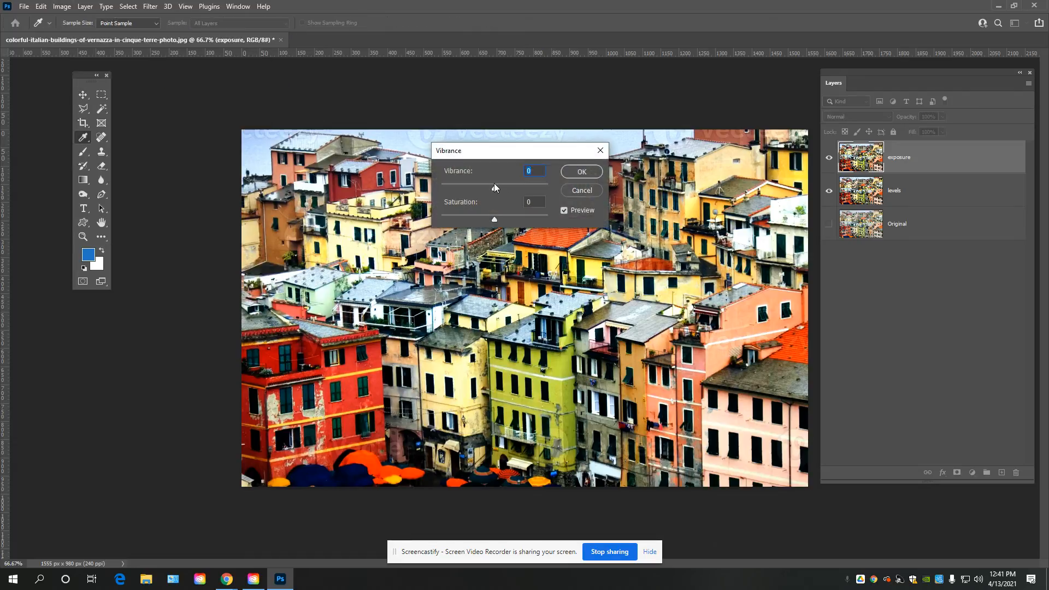
pyautogui.moveTo(517, 189); pyautogui.dragTo(626, 172)
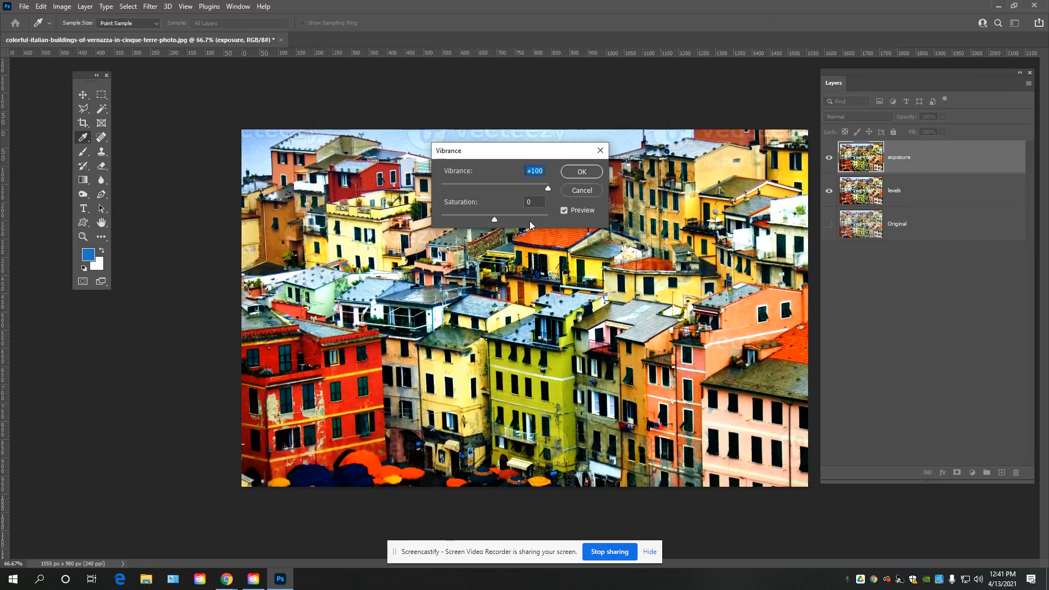
pyautogui.moveTo(495, 221); pyautogui.dragTo(571, 221)
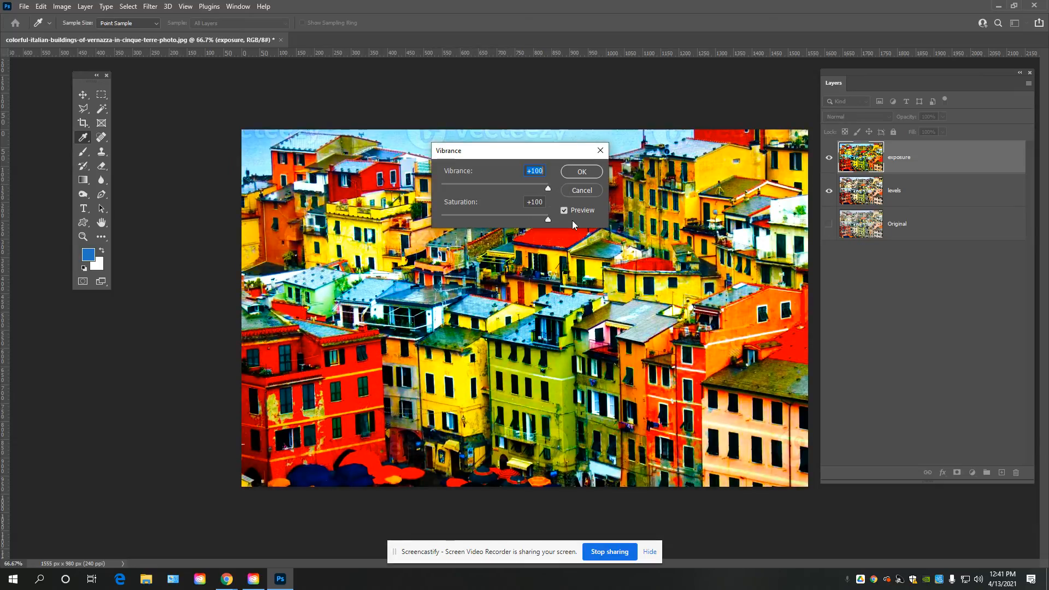
# Step: Preview saturation levels between -100 and +100 in the Vibrance adjustment, and close it with saturation reset to 0
pyautogui.click(548, 221)
pyautogui.moveTo(537, 221); pyautogui.dragTo(491, 218)
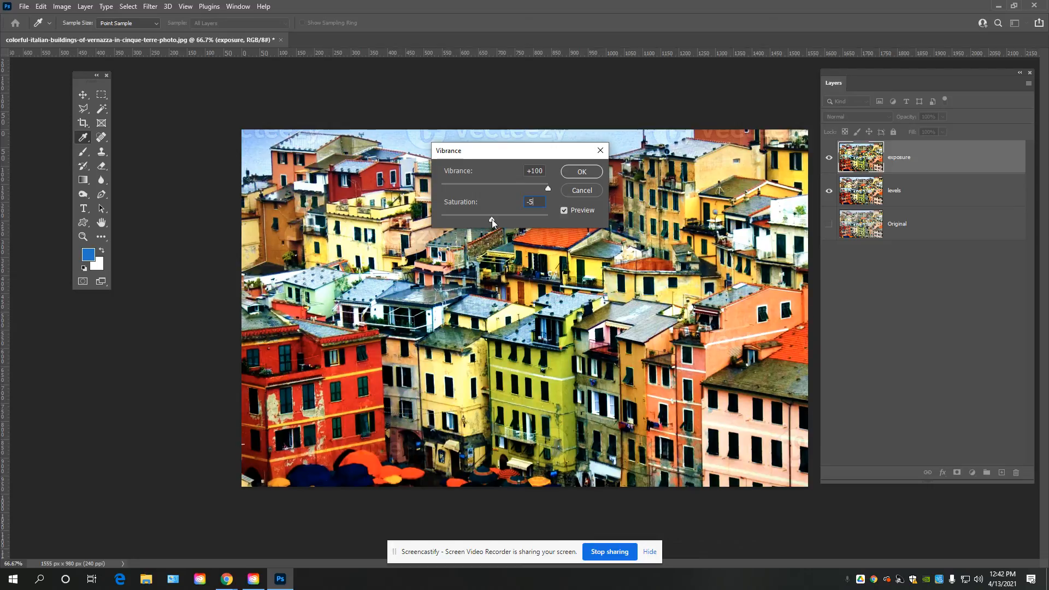
pyautogui.moveTo(492, 219); pyautogui.dragTo(547, 220)
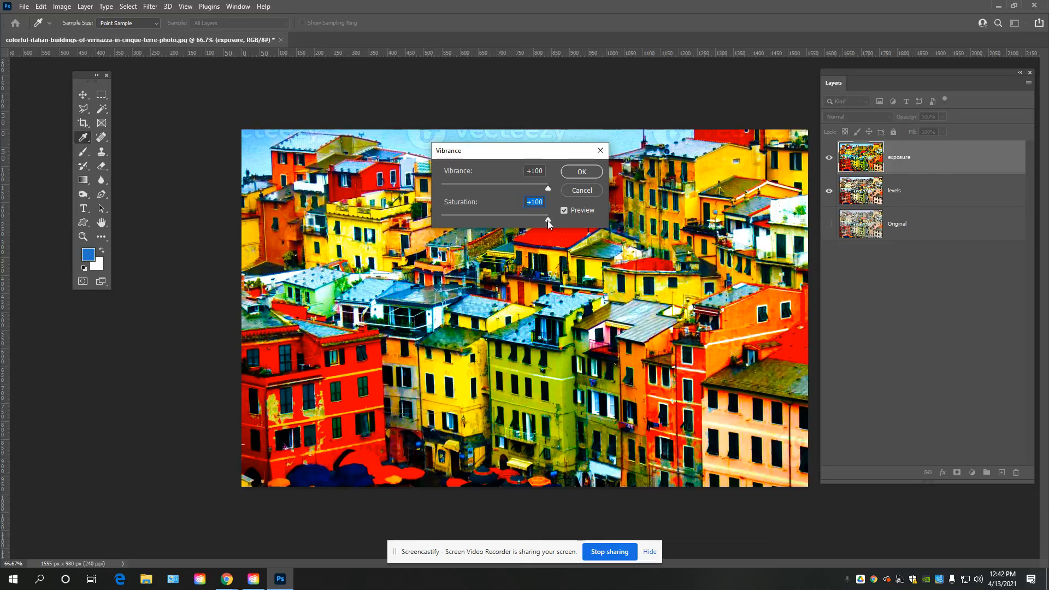
pyautogui.moveTo(548, 220); pyautogui.dragTo(441, 220)
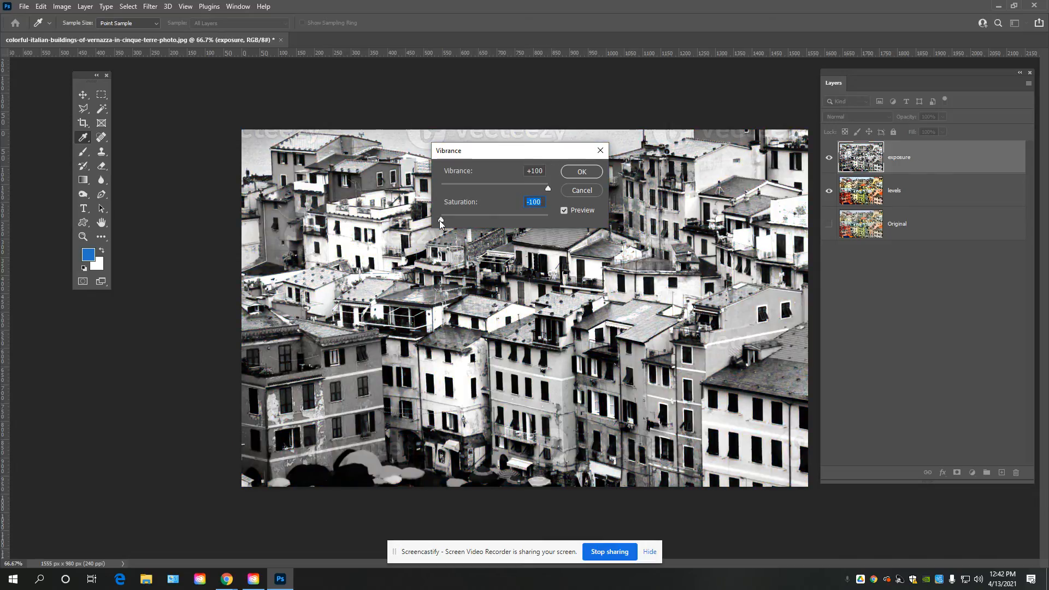
pyautogui.moveTo(441, 221); pyautogui.dragTo(525, 218)
pyautogui.write('0')
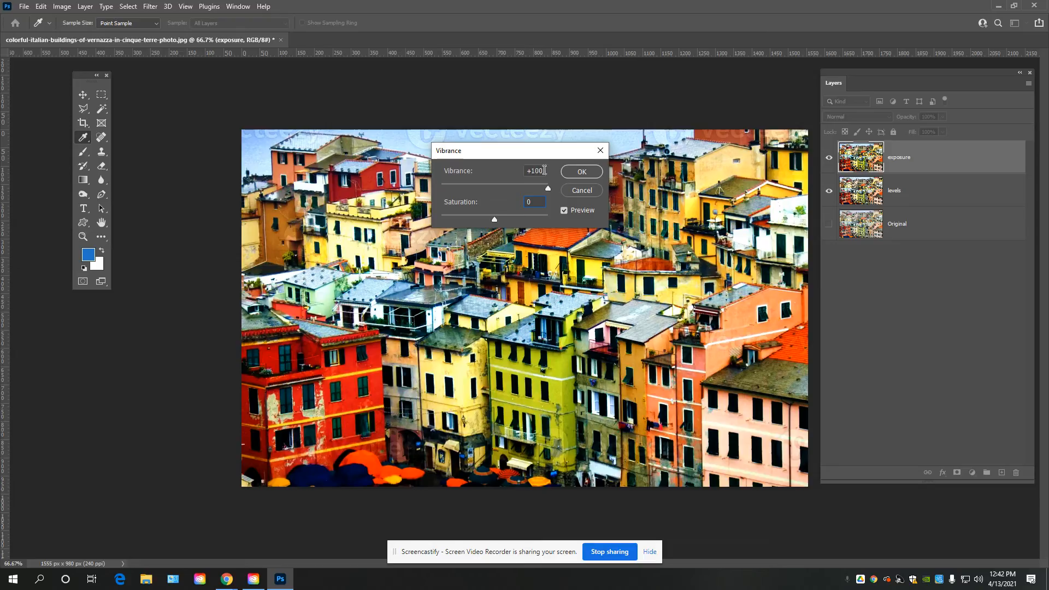
pyautogui.moveTo(541, 171); pyautogui.dragTo(486, 171)
pyautogui.click(581, 172)
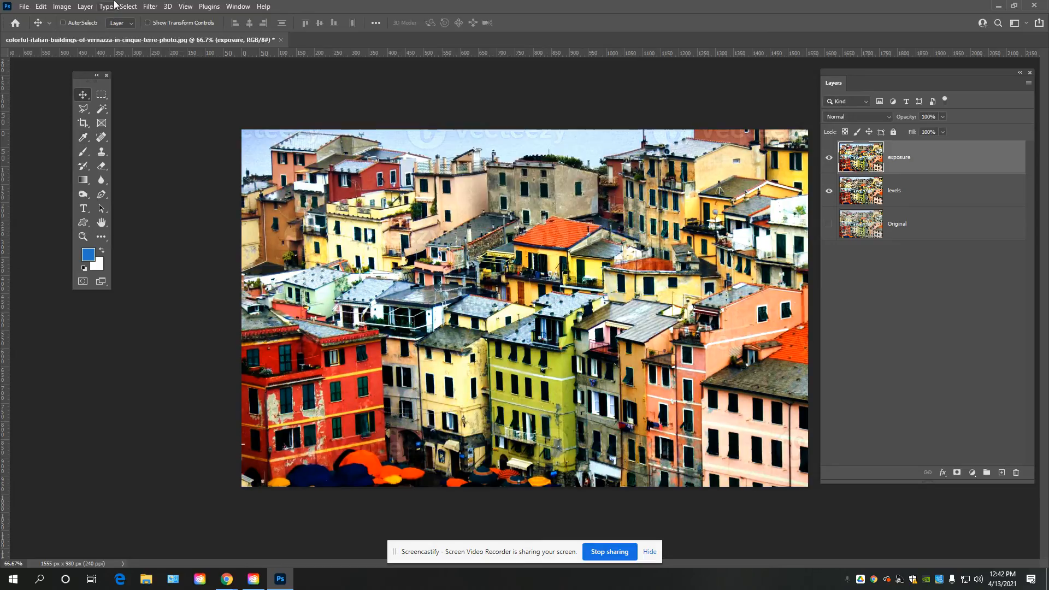
# Step: Try a Hue/Saturation adjustment on the exposure layer with the hue at -95, and reset the hue to 0
pyautogui.click(65, 6)
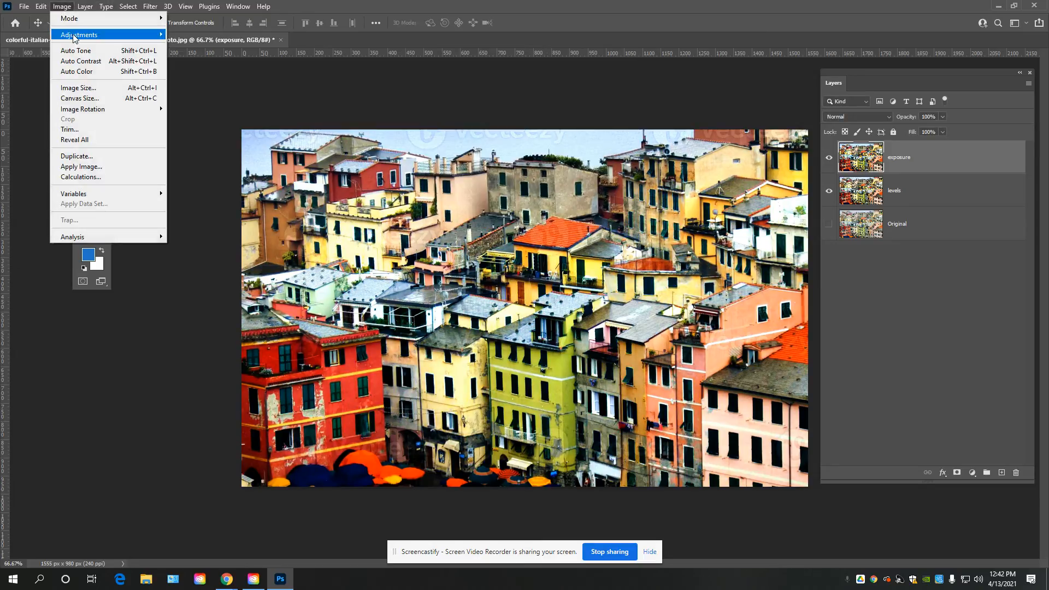
pyautogui.moveTo(75, 37)
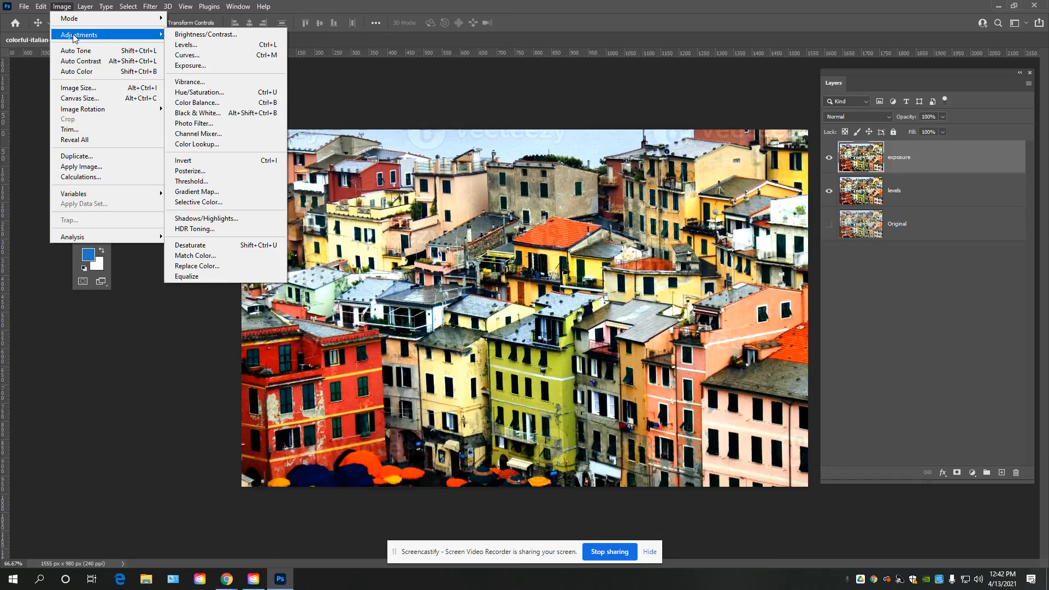
pyautogui.click(204, 94)
pyautogui.moveTo(495, 190); pyautogui.dragTo(470, 191)
pyautogui.moveTo(476, 117); pyautogui.dragTo(897, 70)
pyautogui.moveTo(890, 143)
pyautogui.mouseDown()
pyautogui.moveTo(860, 149)
pyautogui.moveTo(973, 151)
pyautogui.moveTo(882, 160)
pyautogui.mouseUp()
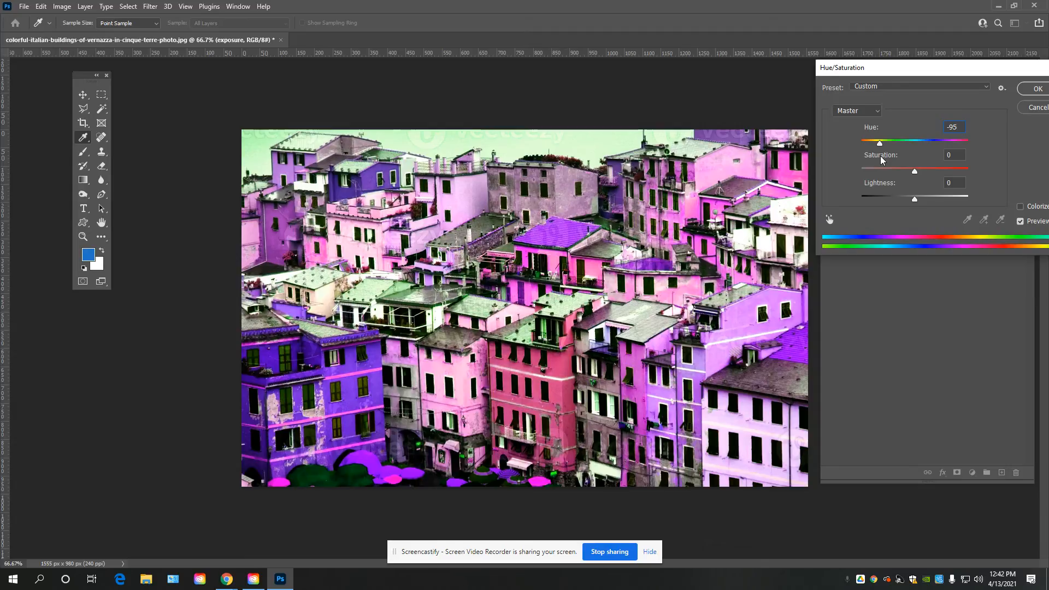
pyautogui.write('0')
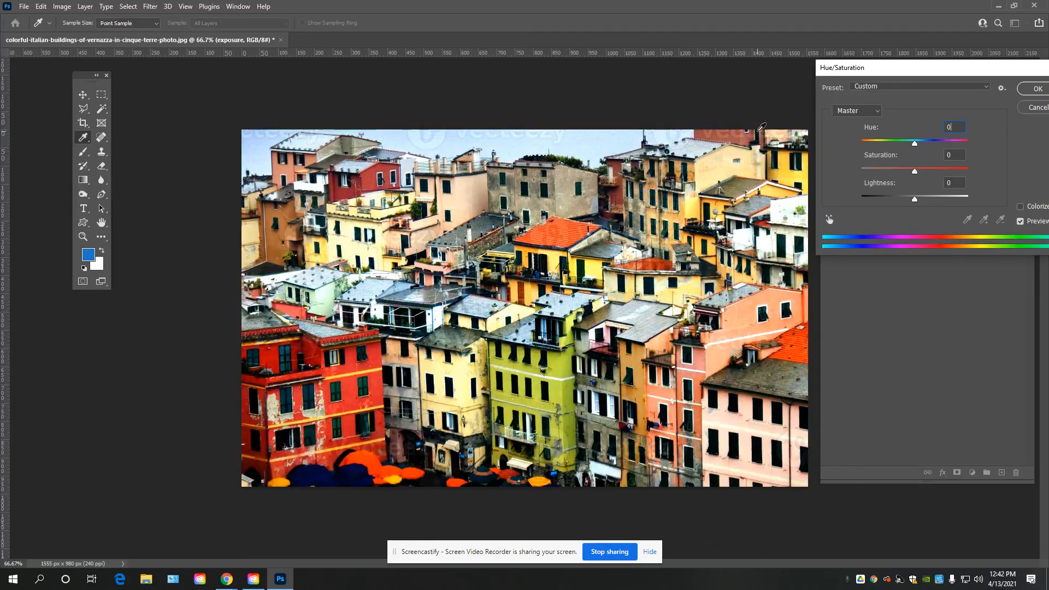
# Step: Try raised saturation and a lightness of +90 in Hue/Saturation, resetting each to 0, and discard the adjustment
pyautogui.moveTo(914, 173); pyautogui.dragTo(992, 176)
pyautogui.write('0')
pyautogui.moveTo(914, 200); pyautogui.dragTo(962, 193)
pyautogui.press('Tab')
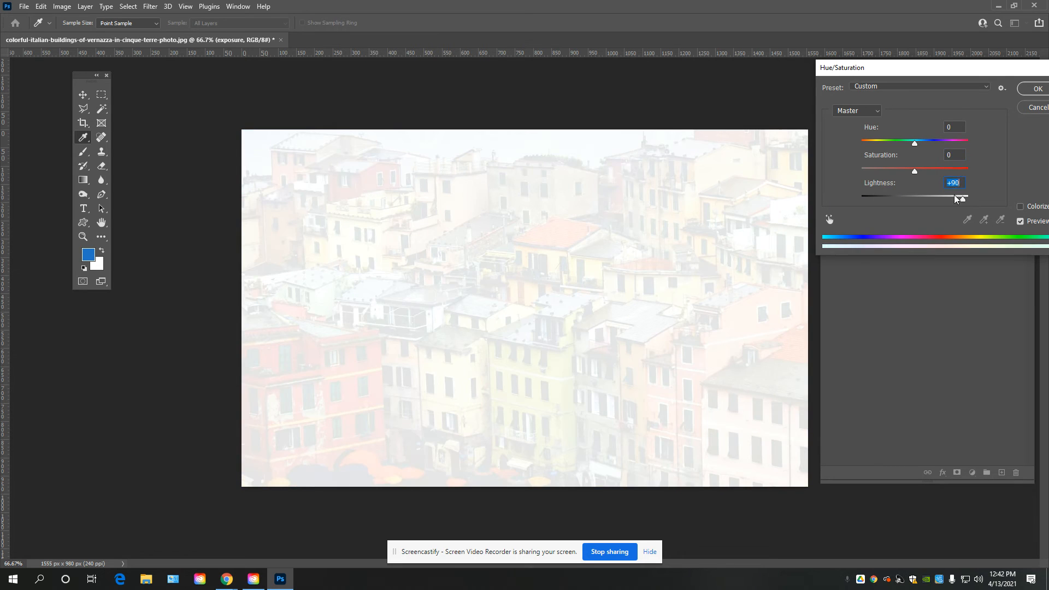
pyautogui.write('0')
pyautogui.click(1037, 107)
# Step: Try a Black & White conversion of the exposure layer, varying the magentas, cyans, yellows and reds, and discard it
pyautogui.click(63, 7)
pyautogui.moveTo(75, 35)
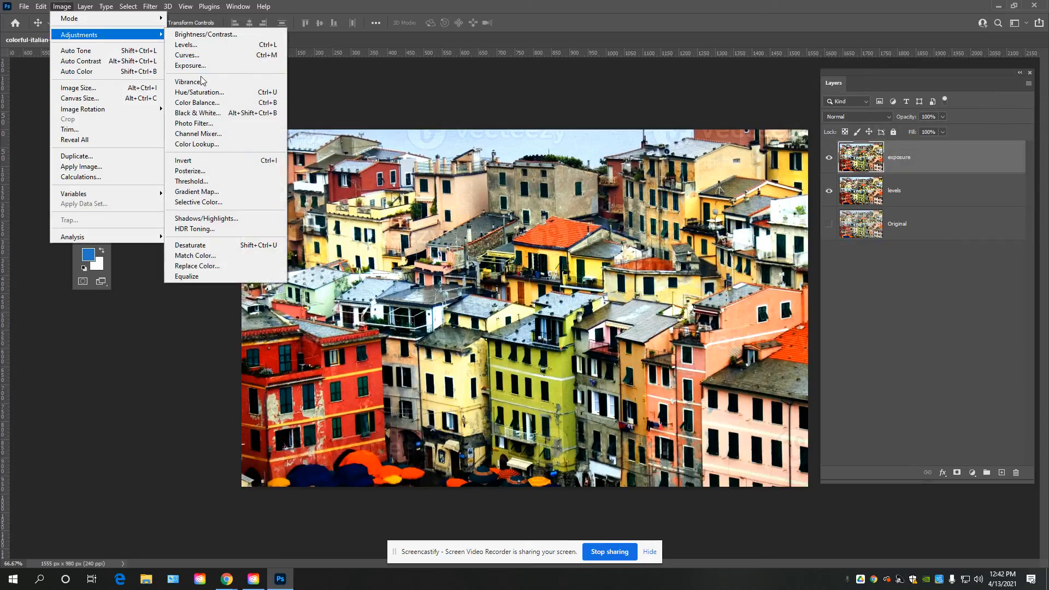
pyautogui.click(219, 117)
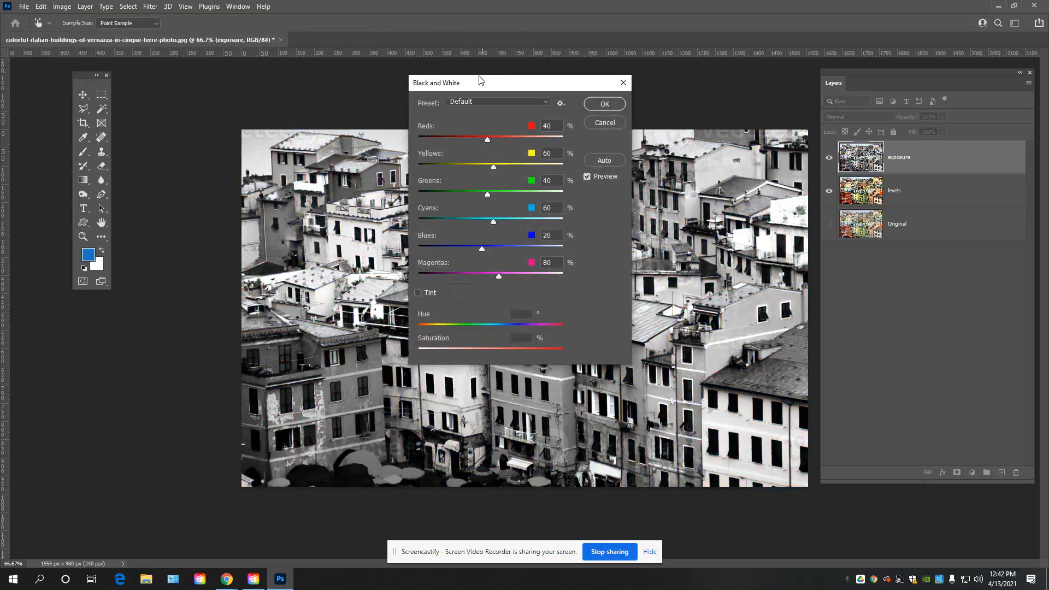
pyautogui.moveTo(462, 87); pyautogui.dragTo(866, 82)
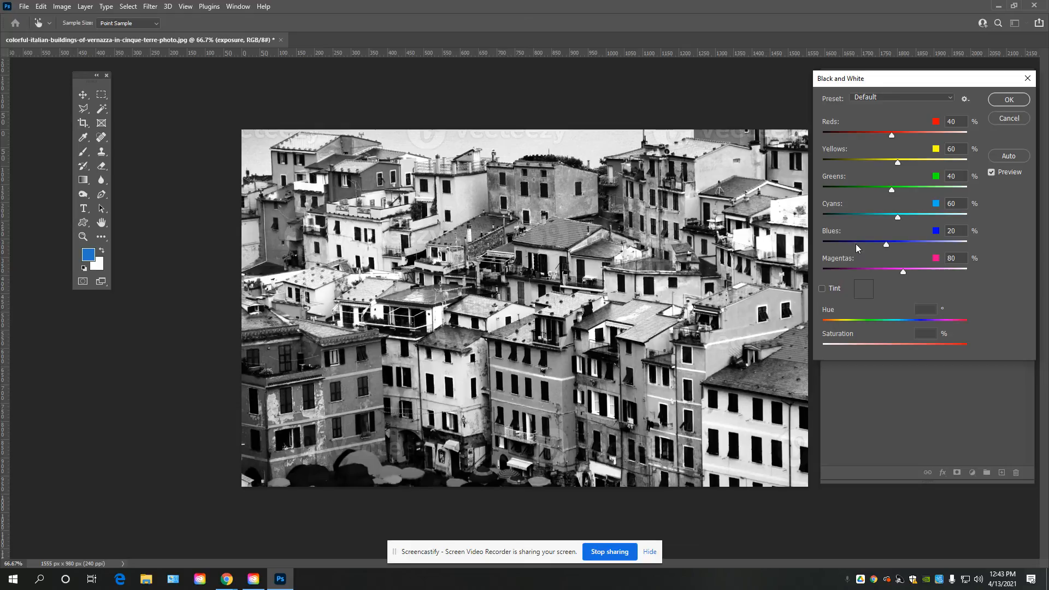
pyautogui.moveTo(904, 272); pyautogui.dragTo(936, 272)
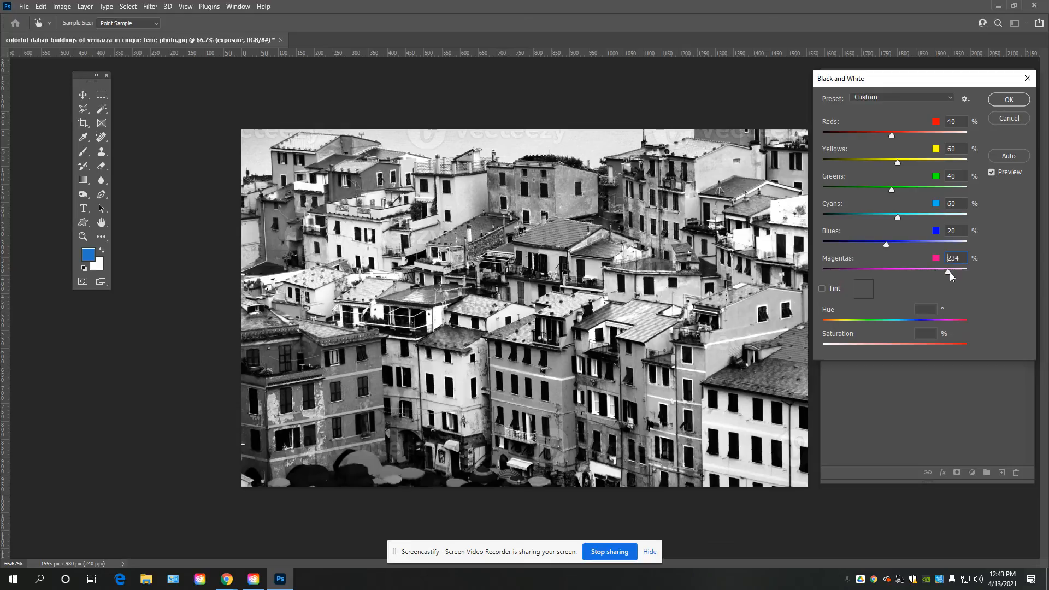
pyautogui.moveTo(887, 279); pyautogui.dragTo(895, 281)
pyautogui.moveTo(889, 220); pyautogui.dragTo(898, 217)
pyautogui.moveTo(899, 162)
pyautogui.mouseDown()
pyautogui.moveTo(962, 175)
pyautogui.moveTo(895, 172)
pyautogui.mouseUp()
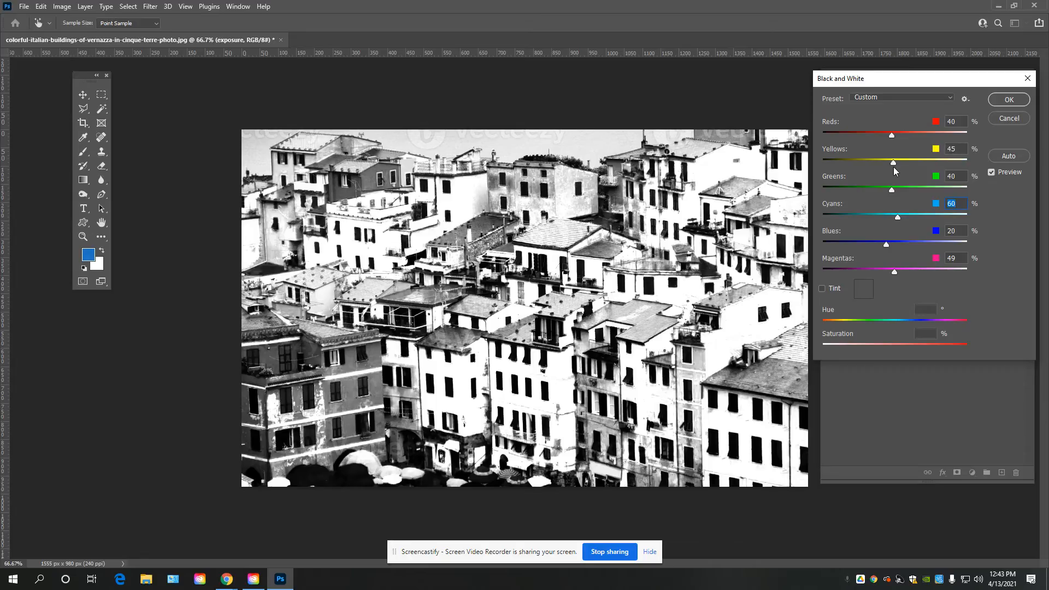
pyautogui.moveTo(890, 133)
pyautogui.mouseDown()
pyautogui.moveTo(936, 138)
pyautogui.moveTo(895, 140)
pyautogui.mouseUp()
pyautogui.click(999, 118)
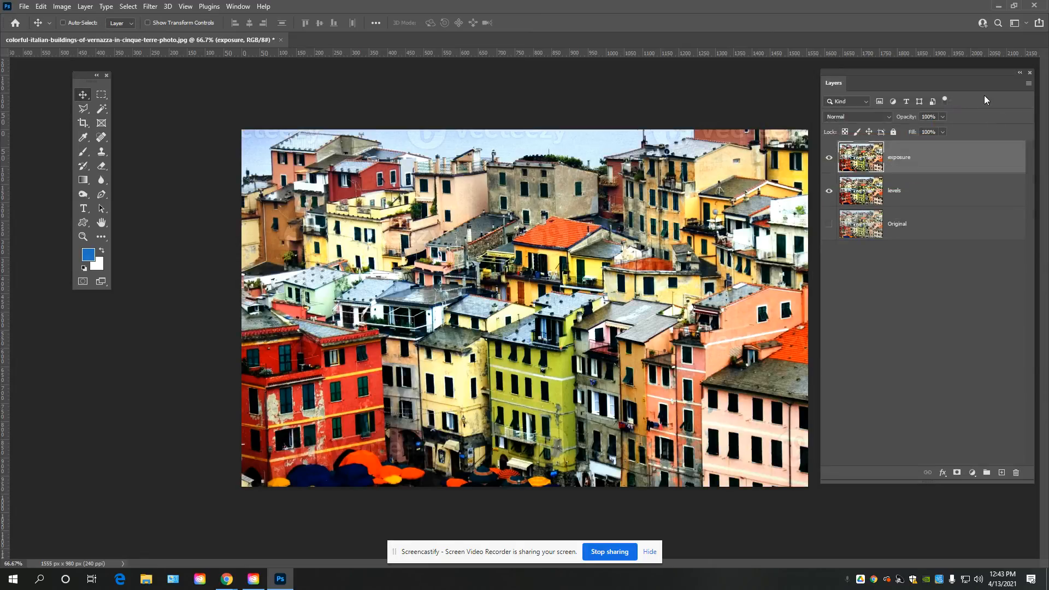
# Step: Try inverting the colors of the exposure layer, and undo the inversion
pyautogui.click(63, 7)
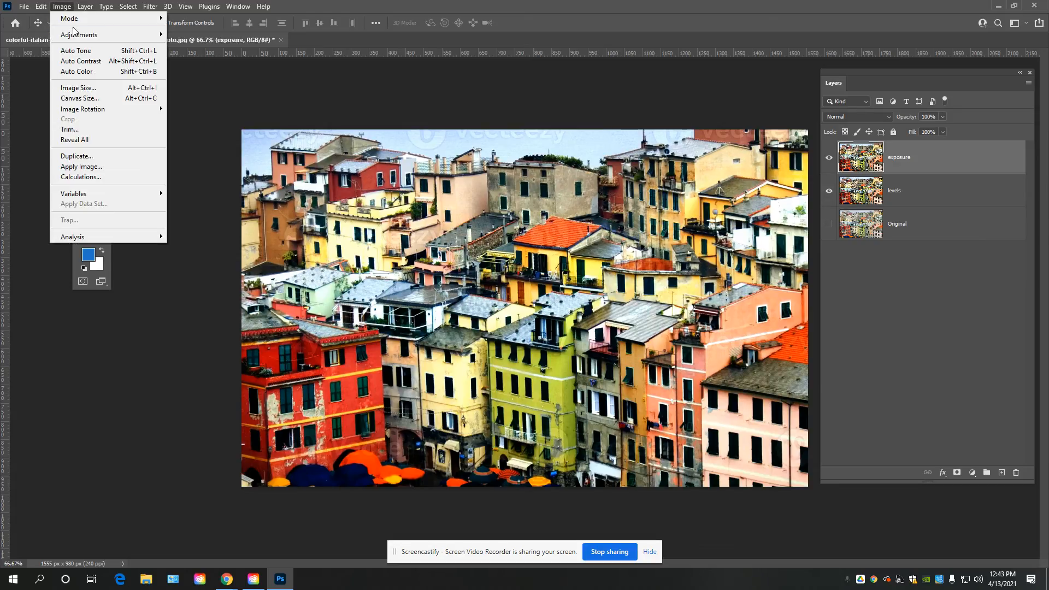
pyautogui.moveTo(81, 37)
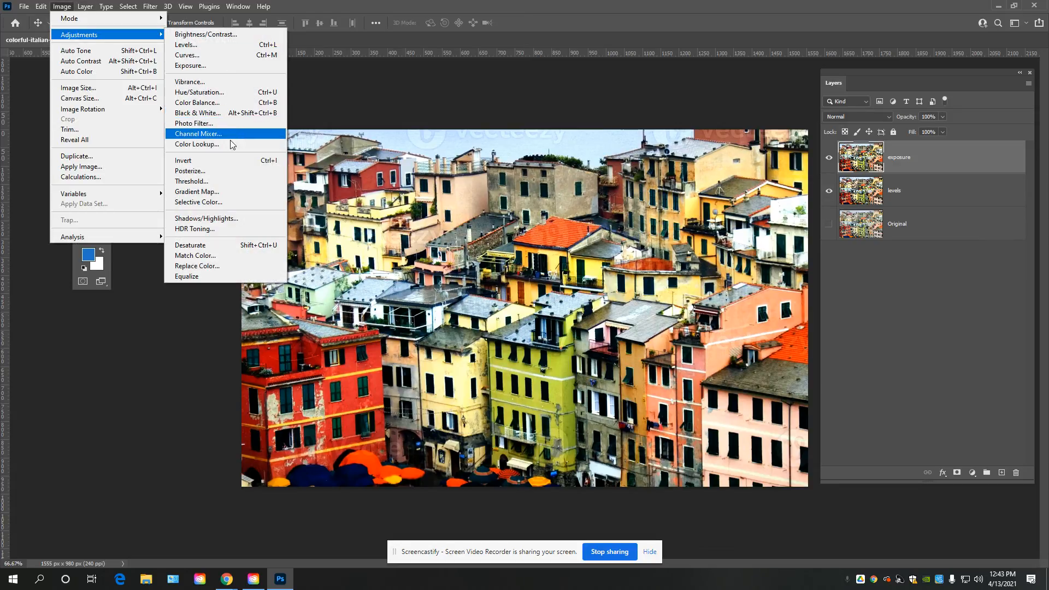
pyautogui.click(232, 160)
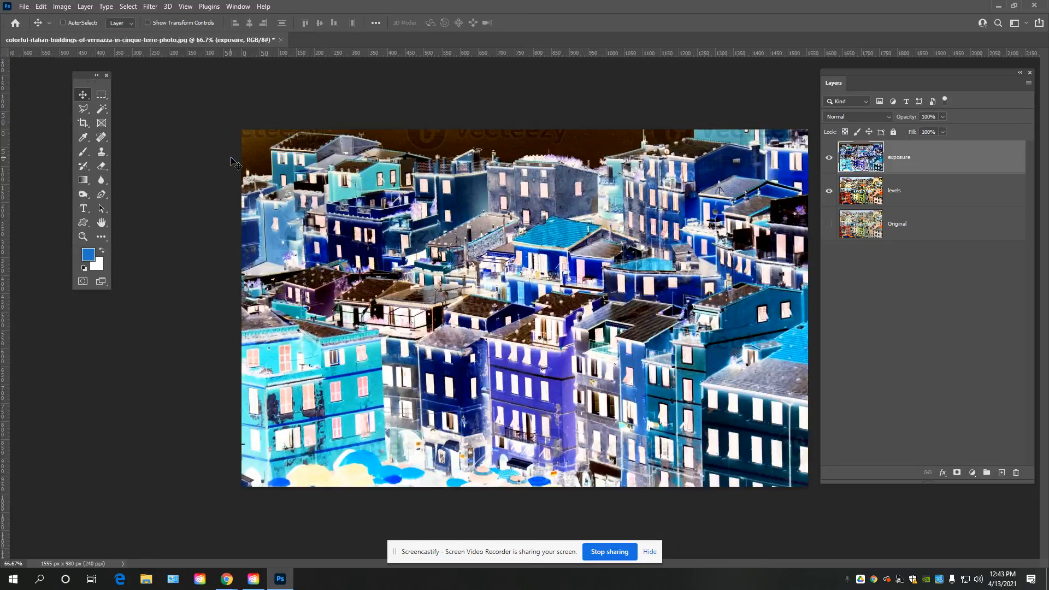
pyautogui.hotkey('ctrl', 'z')
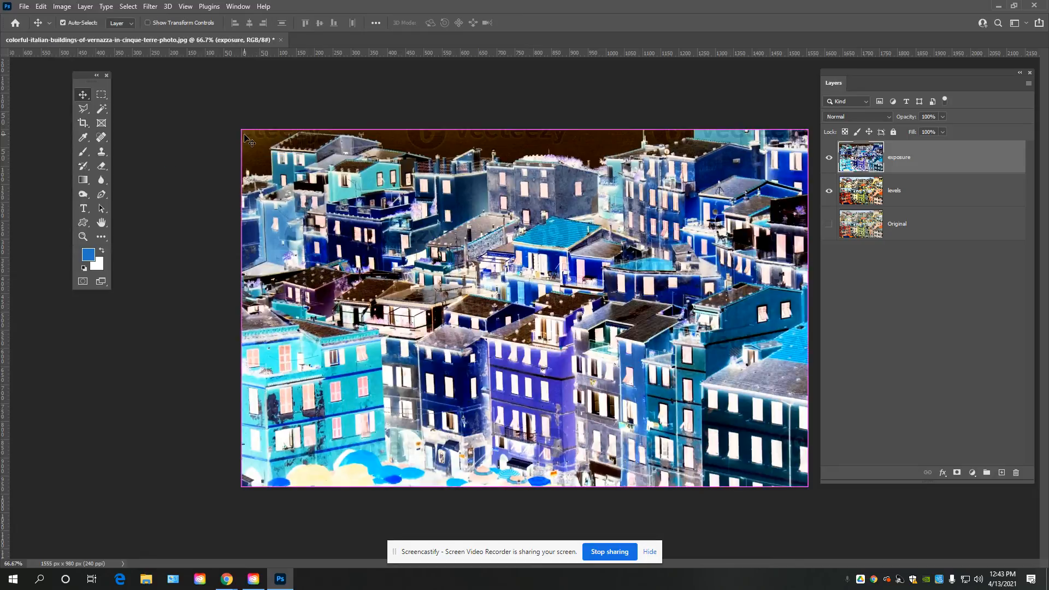
# Step: Apply a Posterize adjustment with 205 levels to the exposure layer
pyautogui.click(62, 6)
pyautogui.moveTo(68, 35)
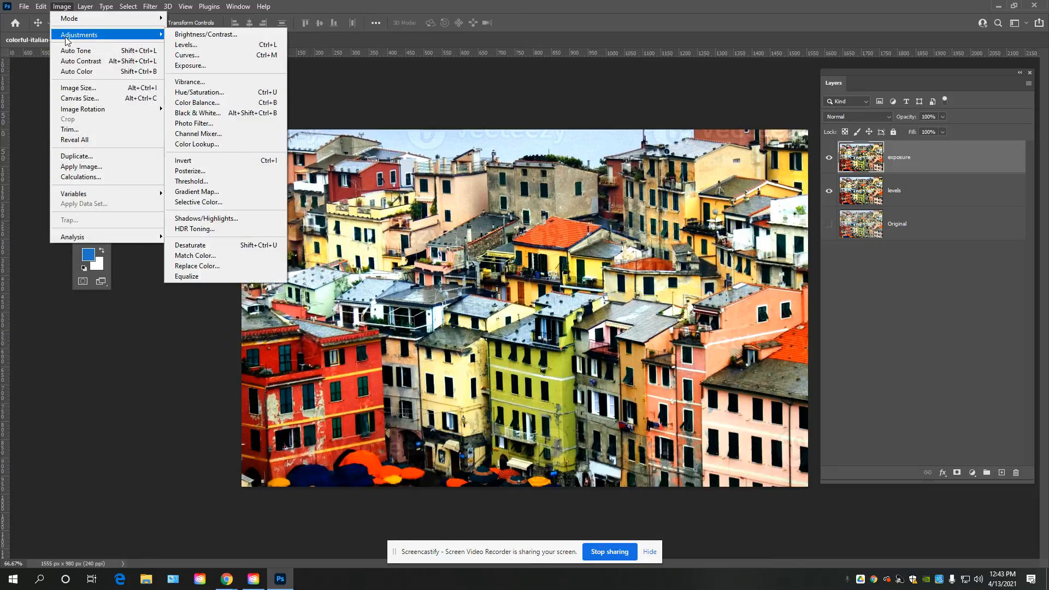
pyautogui.click(247, 175)
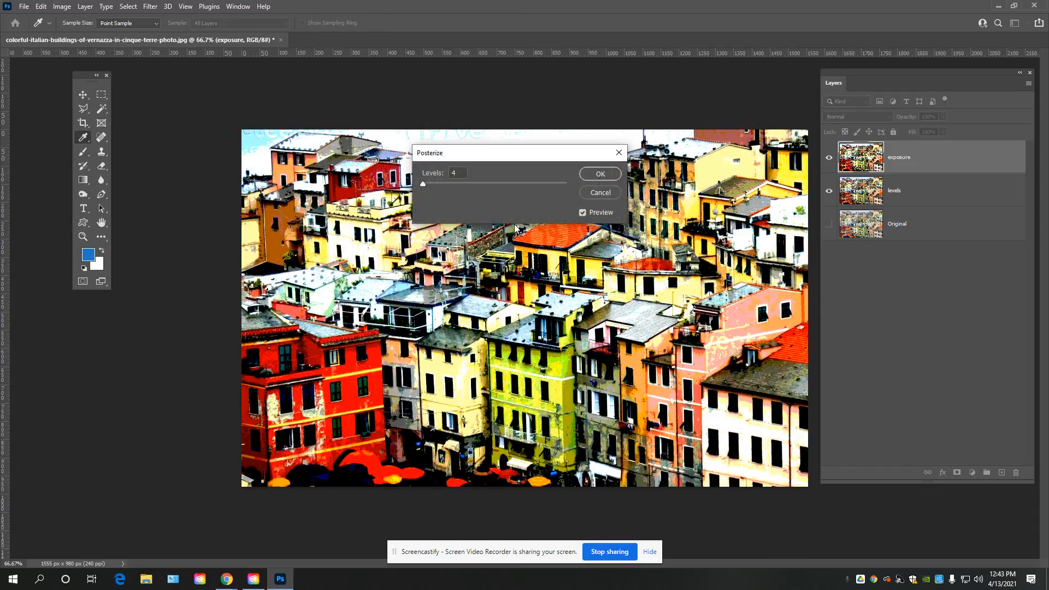
pyautogui.moveTo(423, 182); pyautogui.dragTo(538, 186)
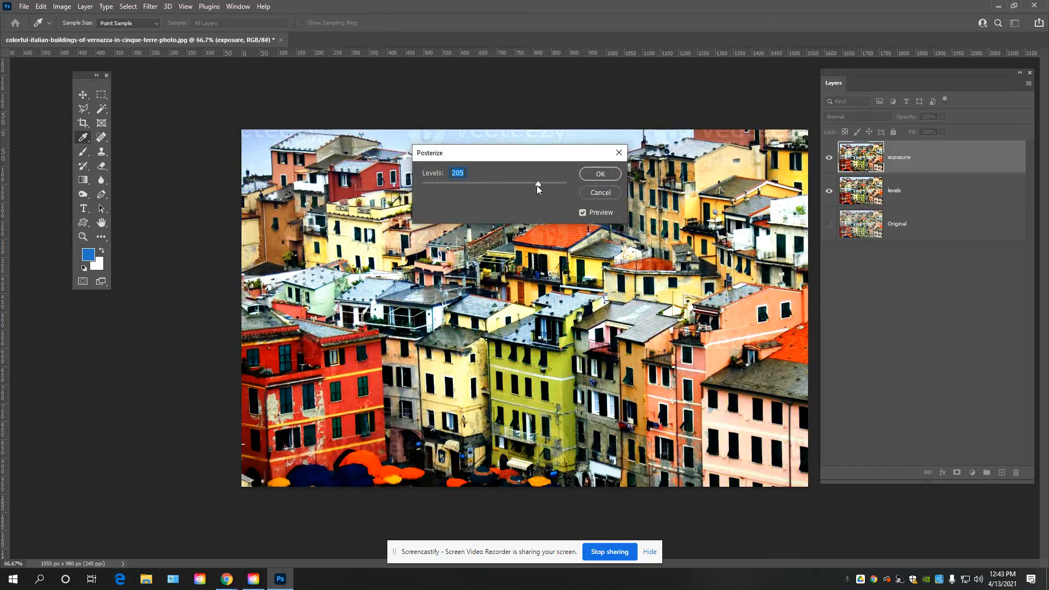
pyautogui.click(585, 178)
pyautogui.press('v')
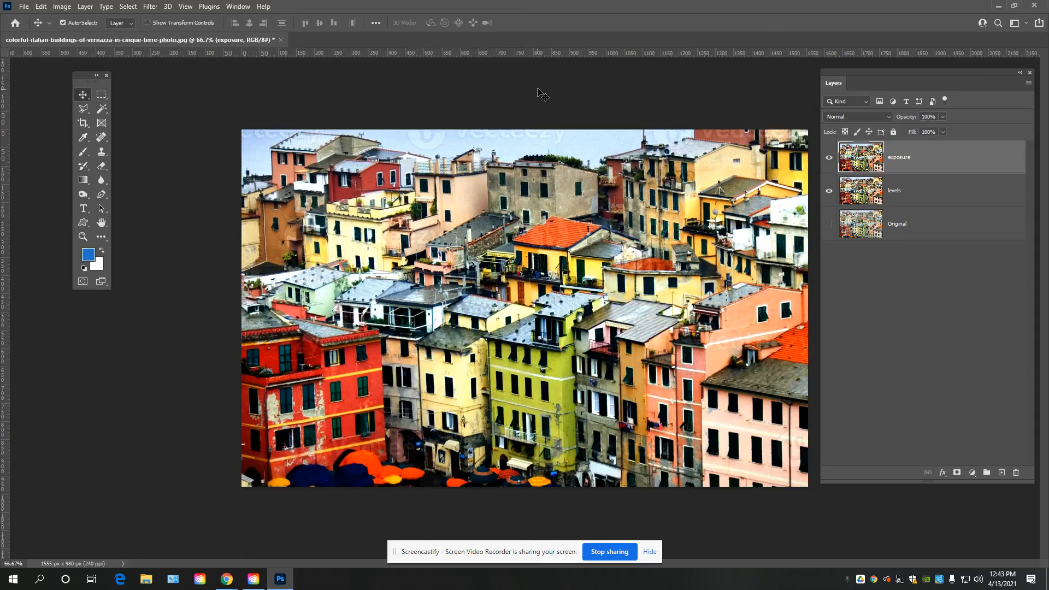
# Step: Try a Gradient Map on the exposure layer using the Purple_03 preset from the Purples group
pyautogui.click(62, 8)
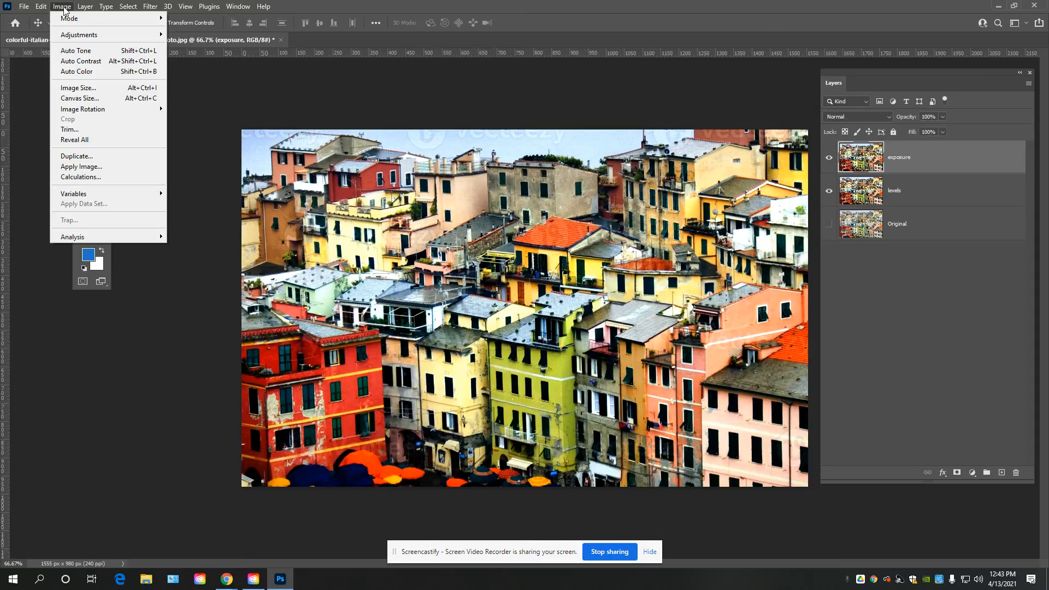
pyautogui.moveTo(77, 35)
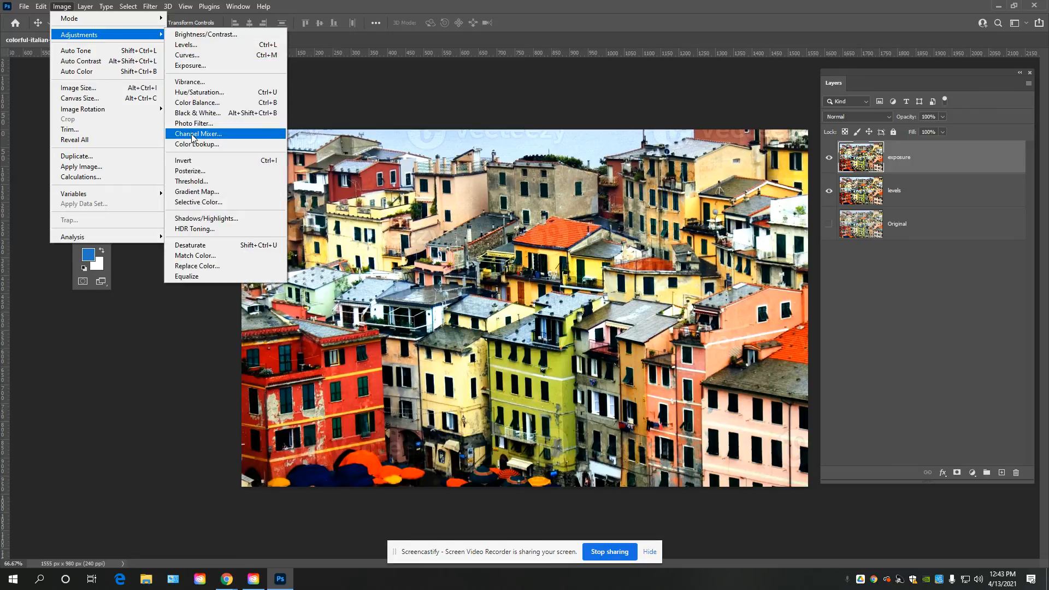
pyautogui.click(212, 193)
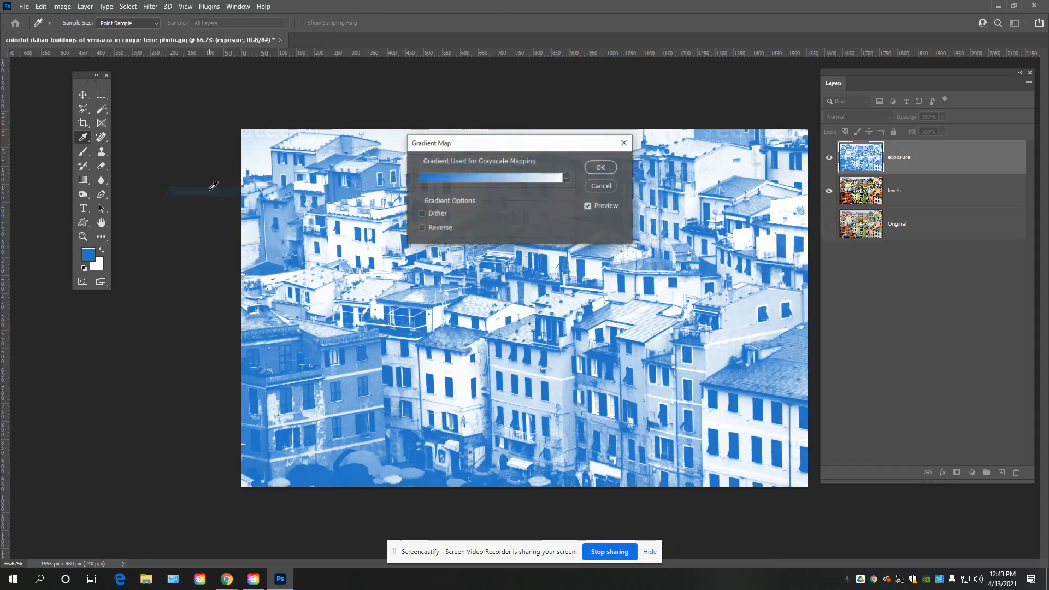
pyautogui.click(458, 178)
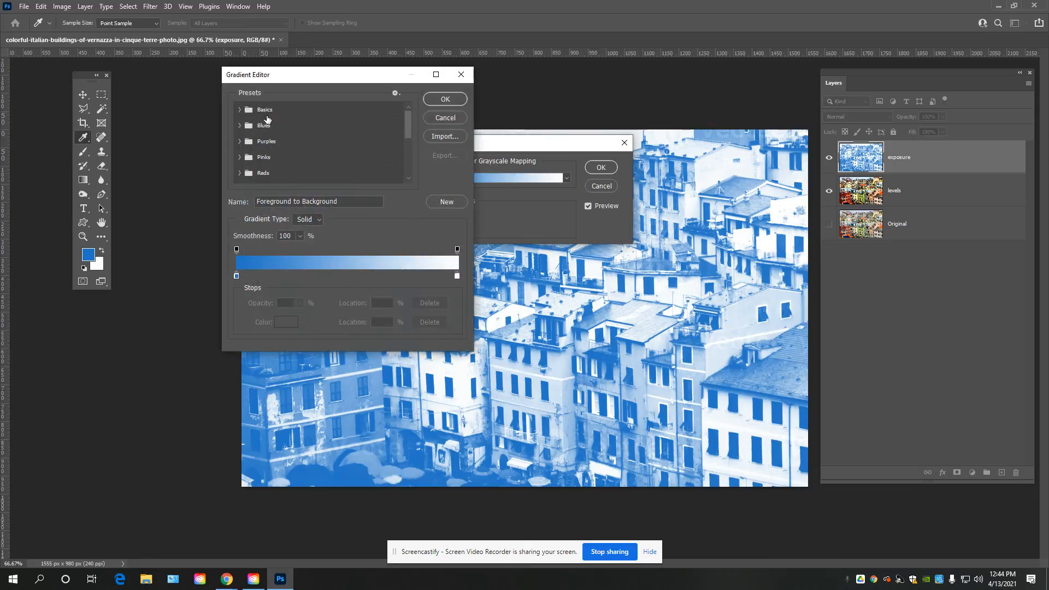
pyautogui.click(238, 141)
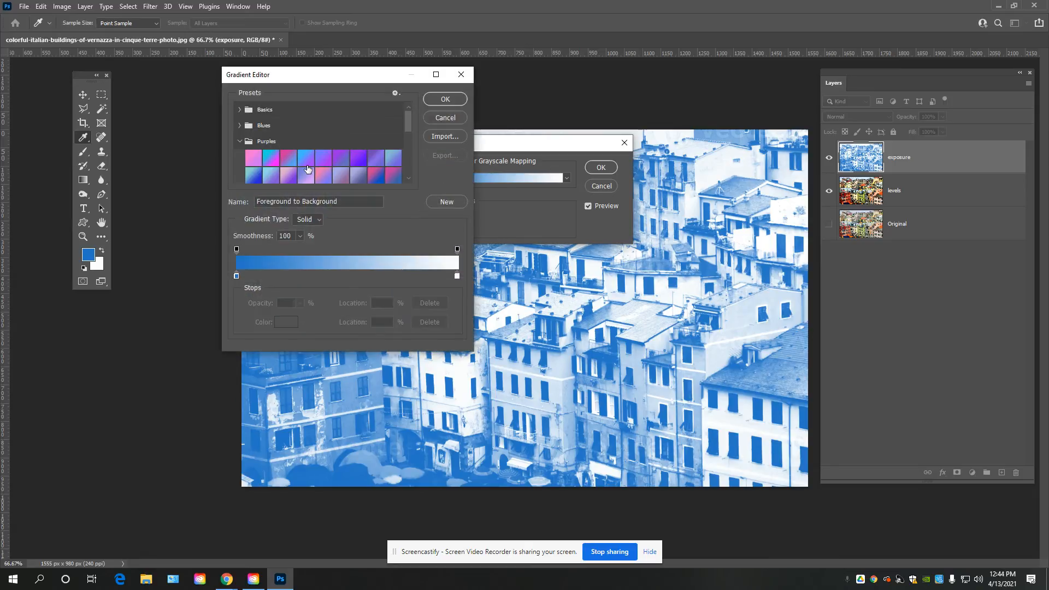
pyautogui.click(296, 159)
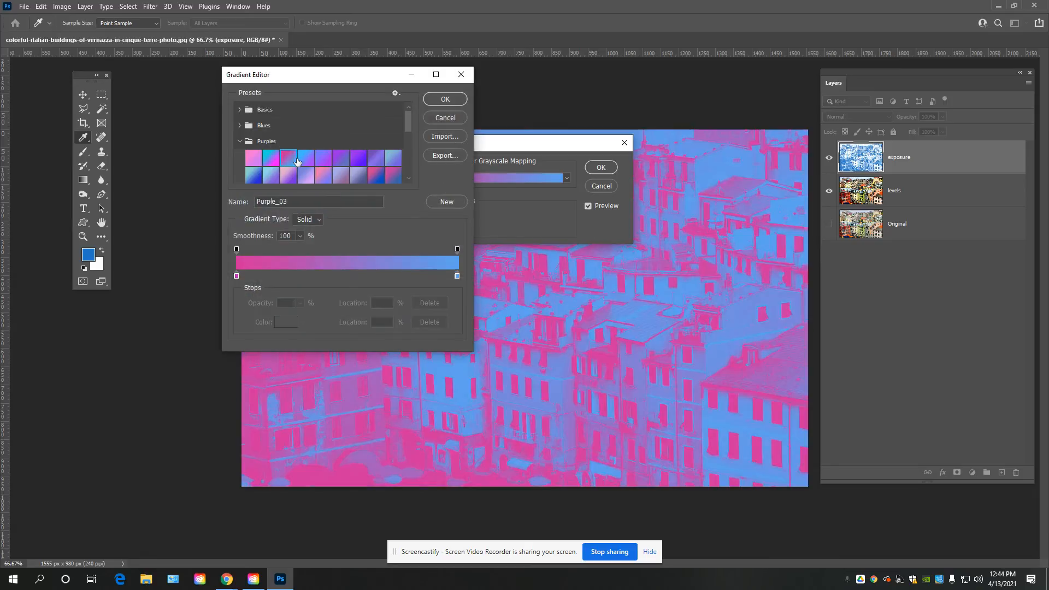
pyautogui.click(445, 99)
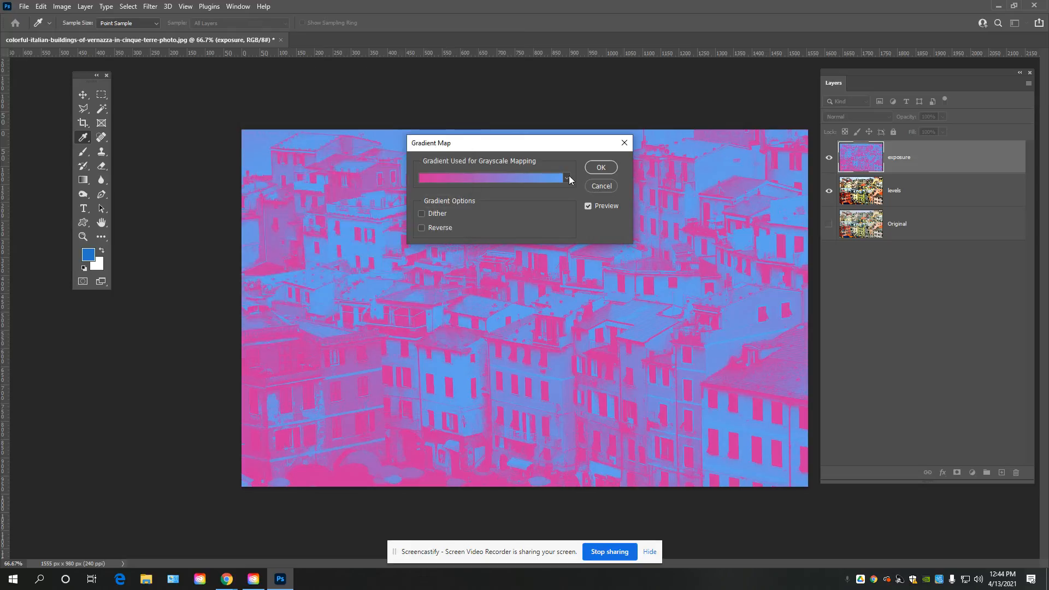
# Step: Try the Dither and Reverse options of the gradient map
pyautogui.click(422, 215)
pyautogui.click(422, 229)
pyautogui.click(422, 229)
# Step: Try a custom gradient with the blue stop moved near the middle and a green 12ff00 end stop, and discard the Gradient Map
pyautogui.click(528, 179)
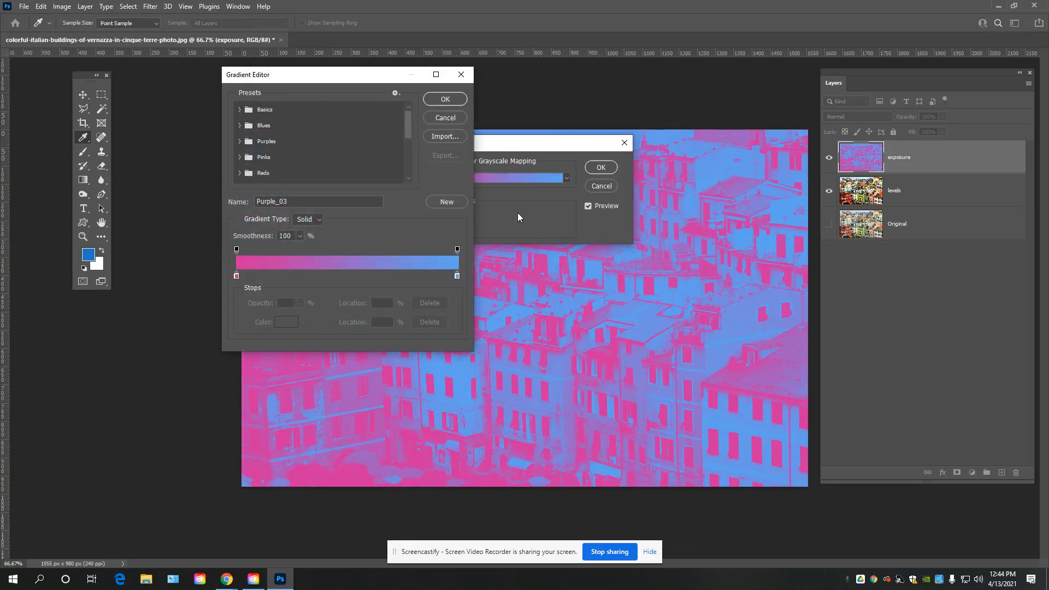
pyautogui.moveTo(459, 278); pyautogui.dragTo(342, 278)
pyautogui.click(458, 277)
pyautogui.doubleClick(457, 277)
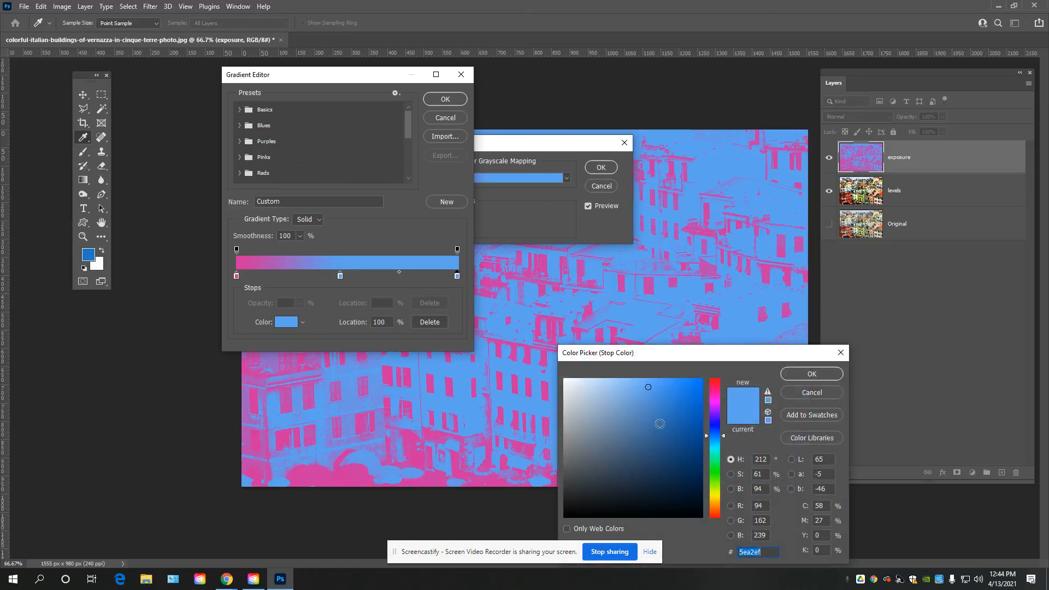
pyautogui.click(715, 473)
pyautogui.click(702, 380)
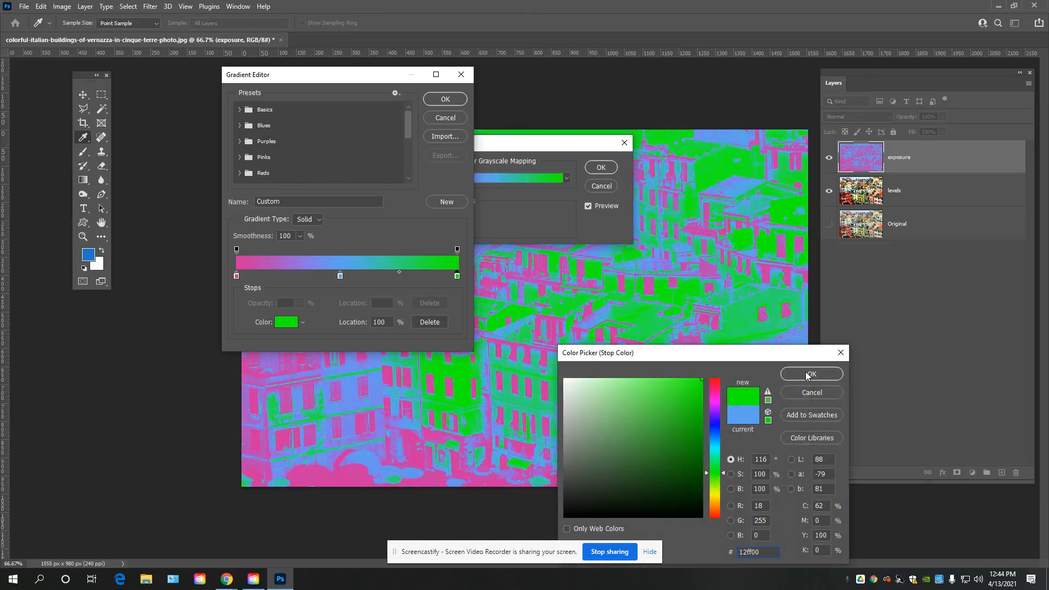
pyautogui.click(812, 374)
pyautogui.click(440, 121)
pyautogui.click(610, 187)
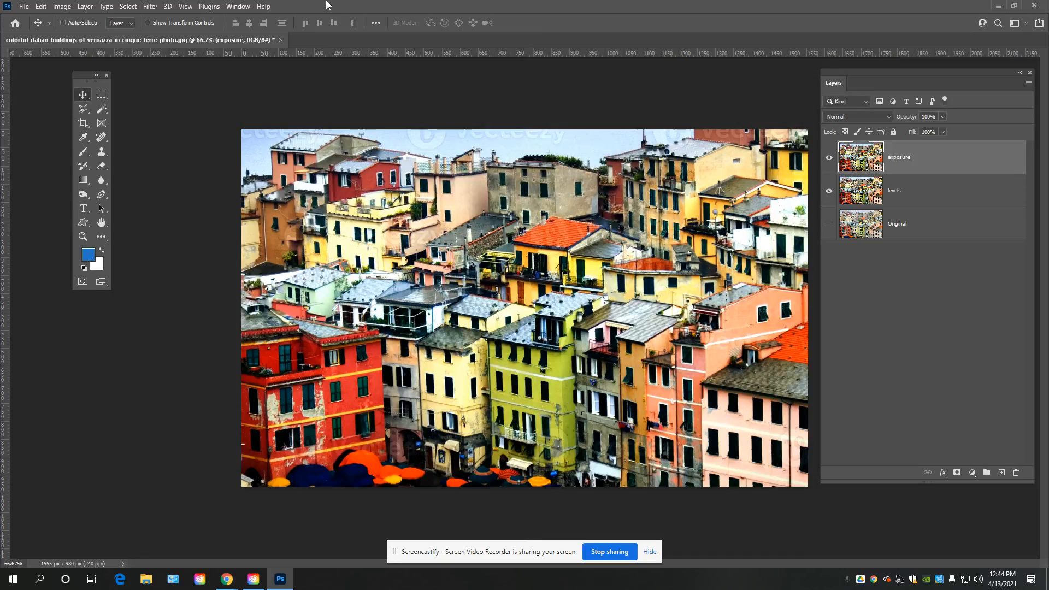
# Step: Try Selective Color on the exposure layer, sampling the green building and setting the reds' cyan to -100%, and discard the adjustment
pyautogui.click(56, 5)
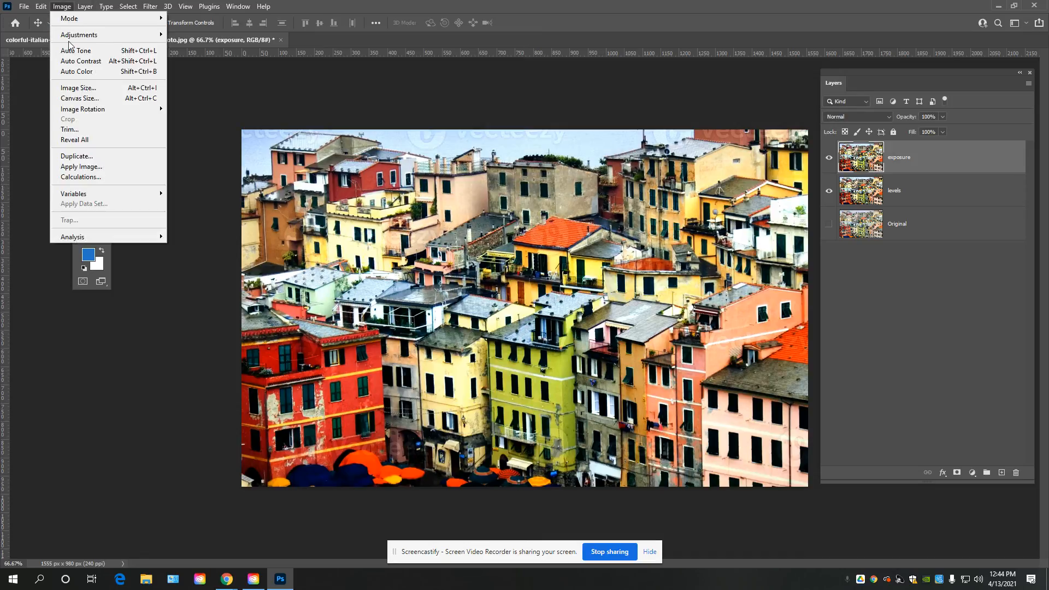
pyautogui.moveTo(69, 38)
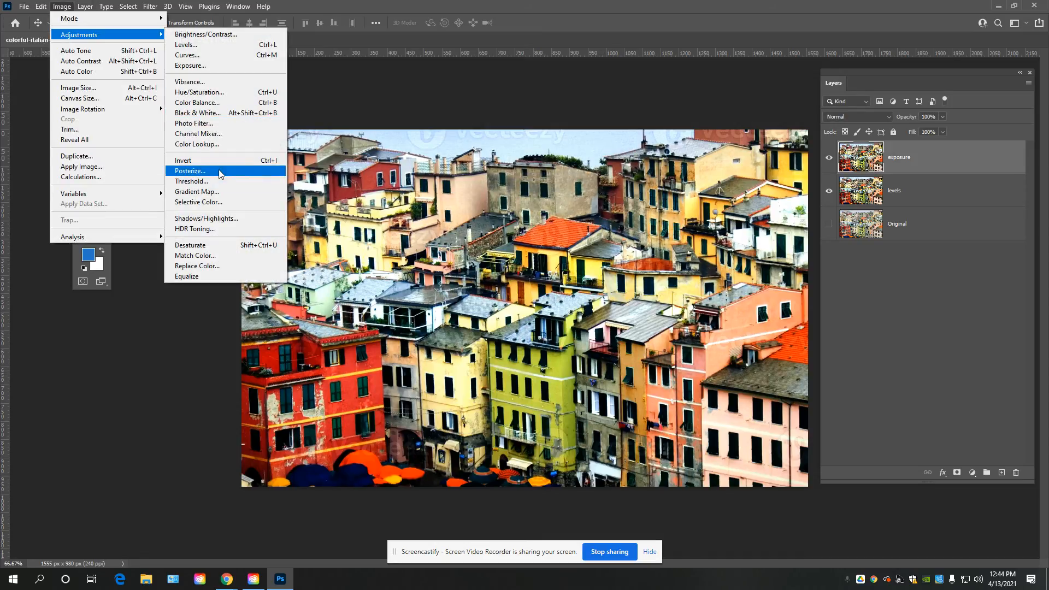
pyautogui.click(221, 204)
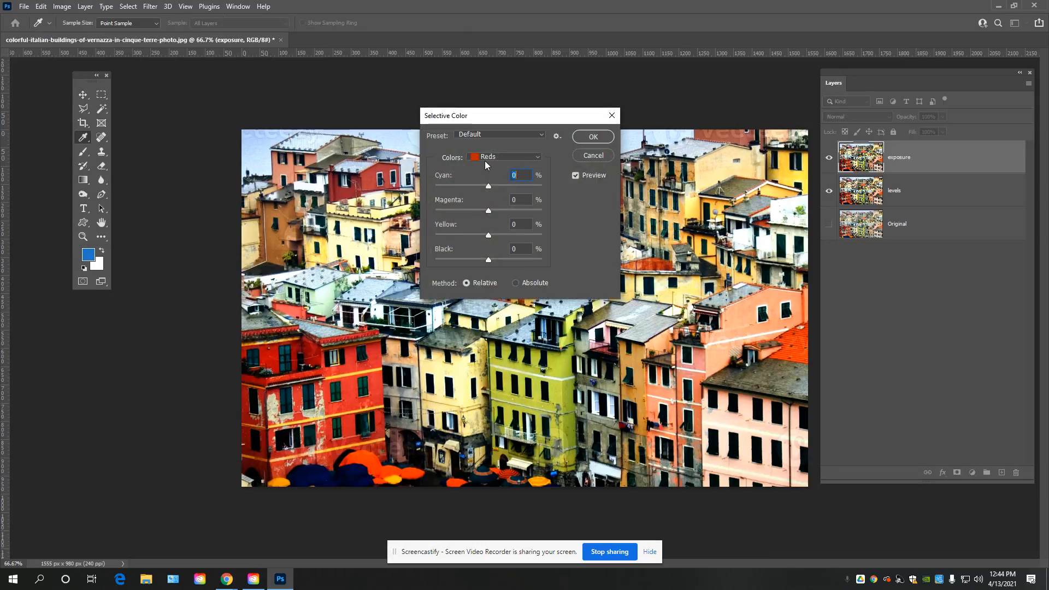
pyautogui.click(378, 352)
pyautogui.click(566, 363)
pyautogui.moveTo(488, 186); pyautogui.dragTo(419, 198)
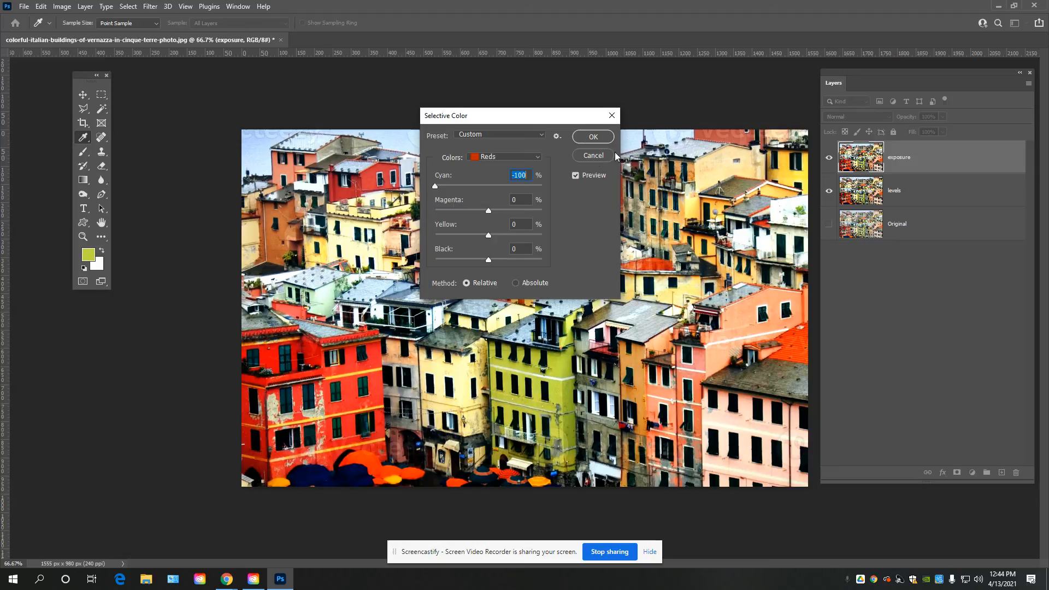
pyautogui.click(594, 156)
# Step: Try HDR Toning on the photo, and decline flattening the document
pyautogui.click(62, 7)
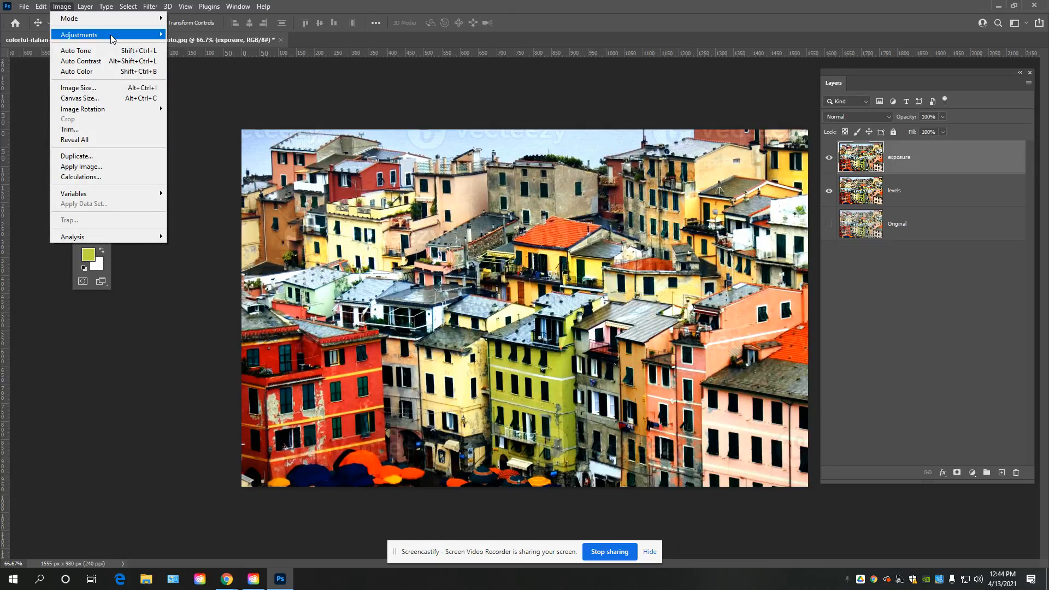
pyautogui.moveTo(111, 39)
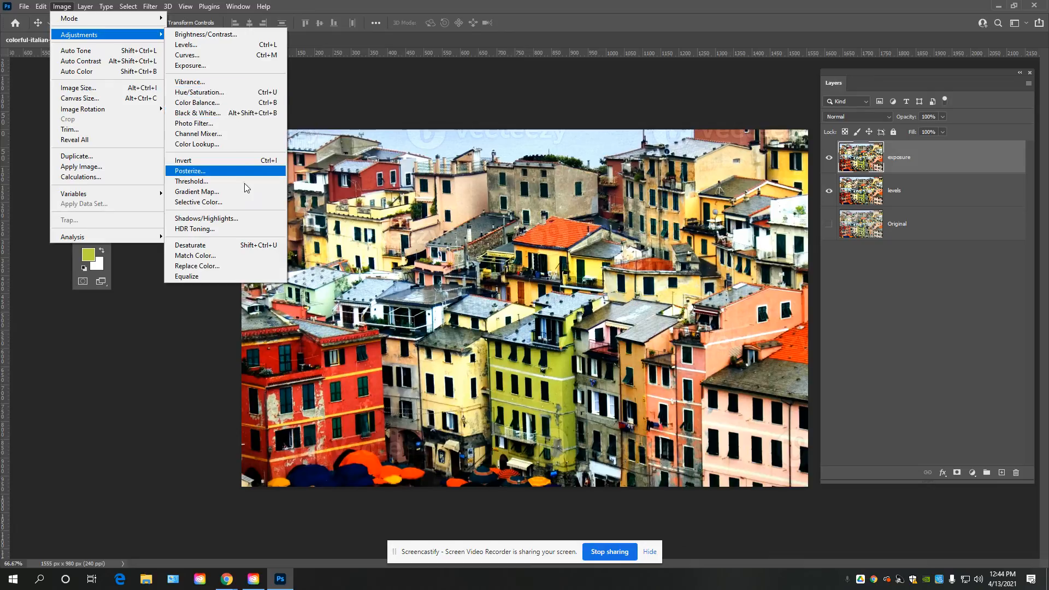
pyautogui.click(228, 229)
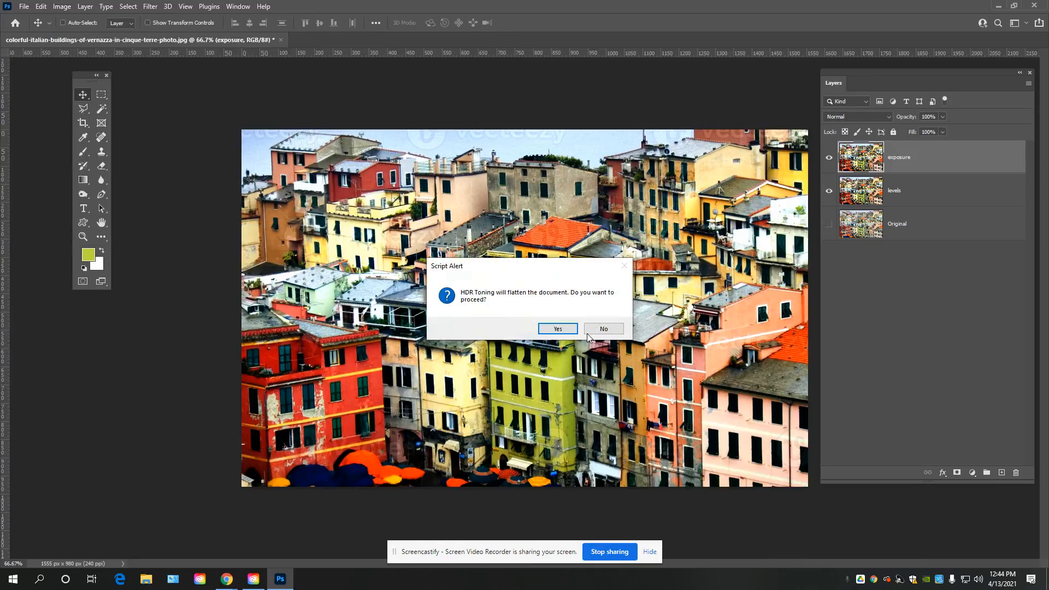
pyautogui.click(603, 328)
pyautogui.click(62, 6)
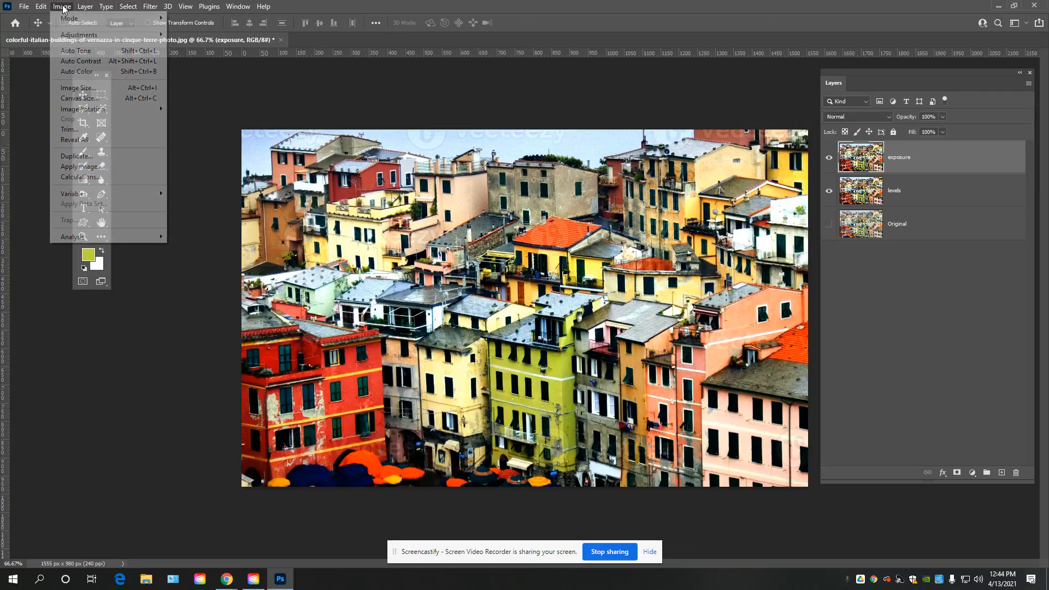
pyautogui.moveTo(69, 39)
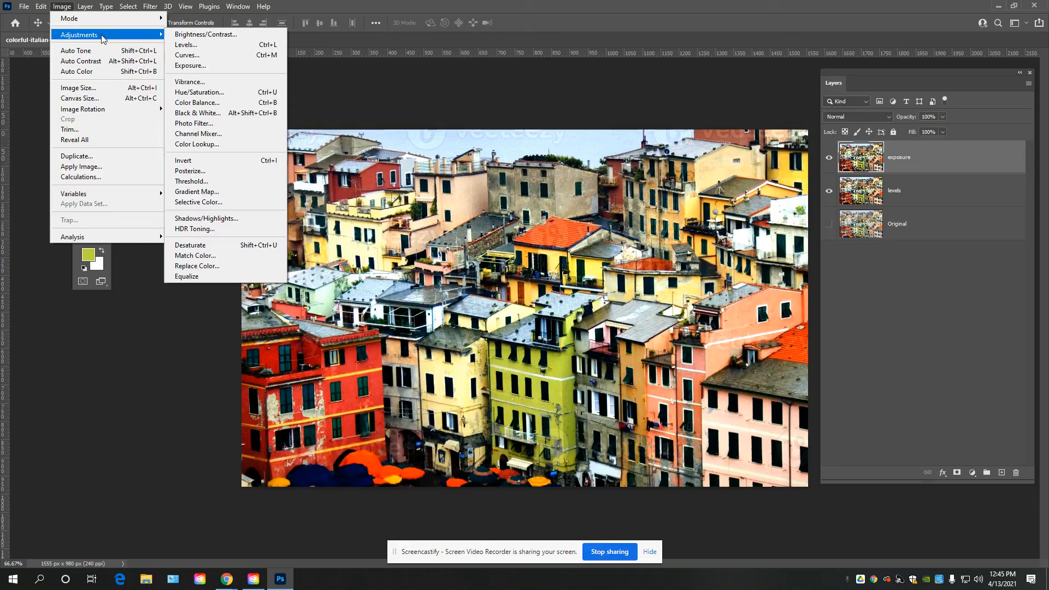
pyautogui.click(394, 39)
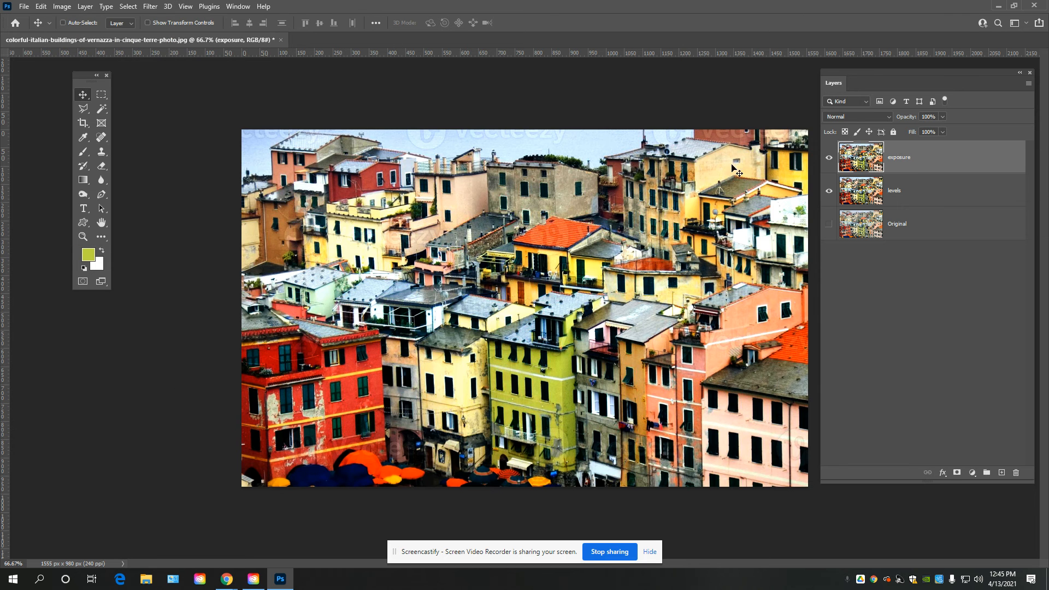
# Step: Hide the exposure and levels layers, and show the Original layer
pyautogui.click(829, 158)
pyautogui.click(829, 191)
pyautogui.click(829, 224)
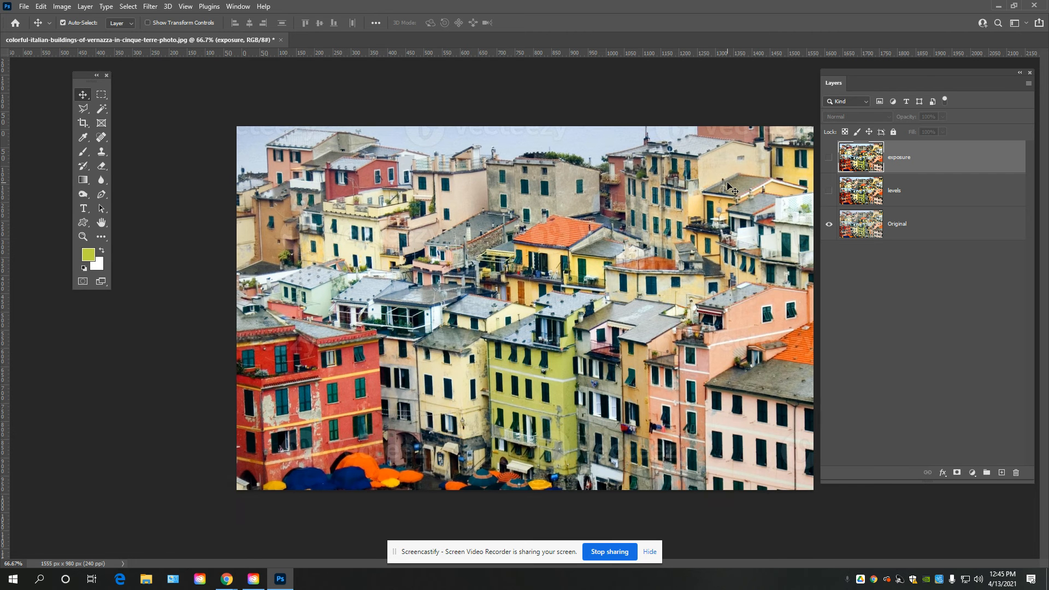
# Step: Compare the levels and exposure layers with the Original by toggling their visibility, leaving levels shown and exposure hidden
pyautogui.hotkey('ctrl', '+')
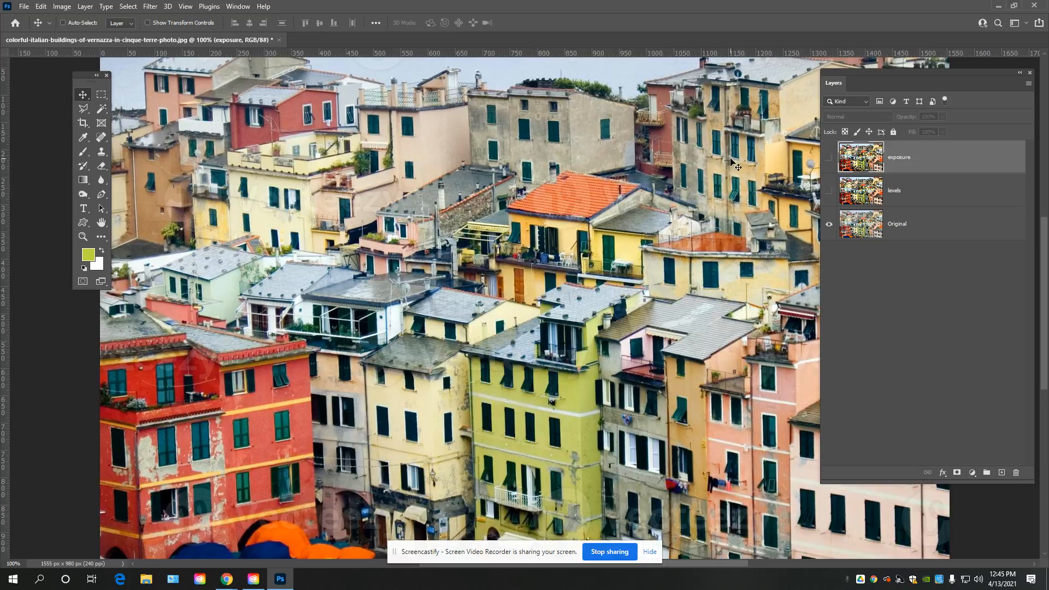
pyautogui.click(829, 191)
pyautogui.click(829, 158)
pyautogui.click(829, 159)
pyautogui.click(829, 159)
pyautogui.click(830, 159)
pyautogui.click(830, 192)
pyautogui.click(830, 191)
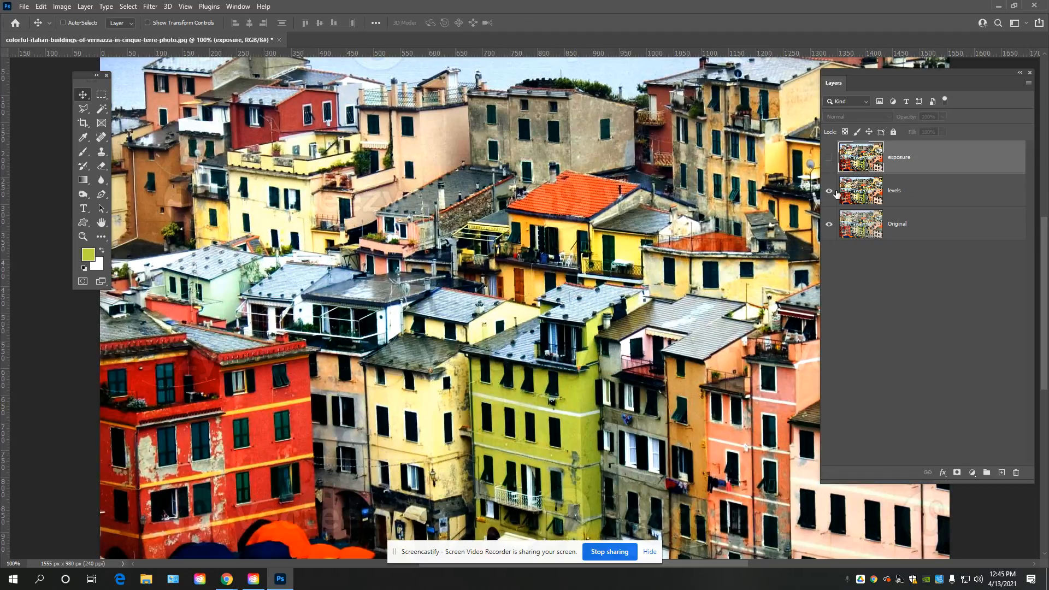
# Step: Make the levels layer the active layer
pyautogui.click(912, 197)
pyautogui.click(62, 6)
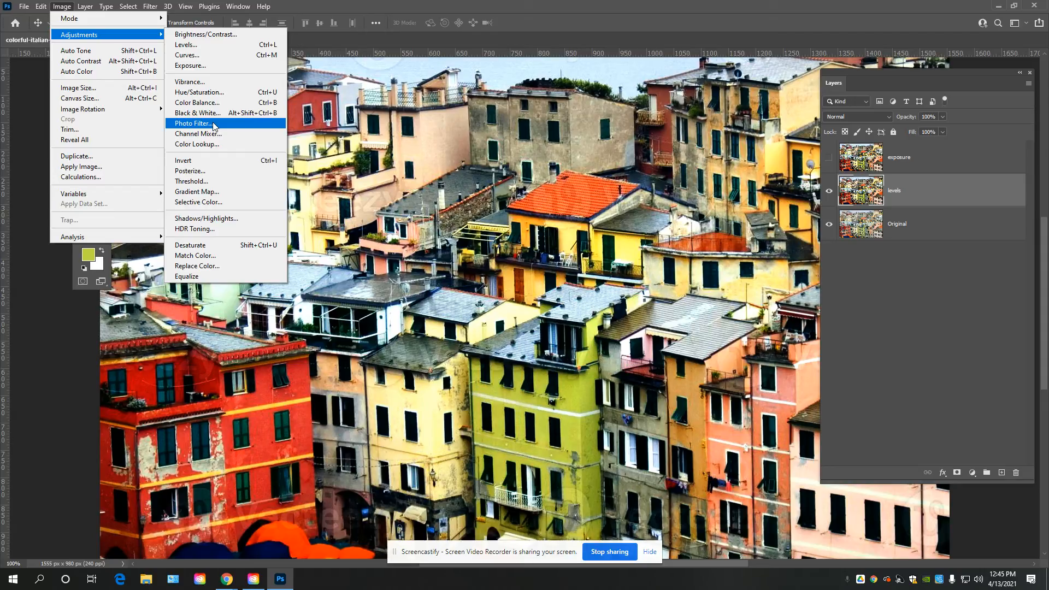
pyautogui.click(599, 5)
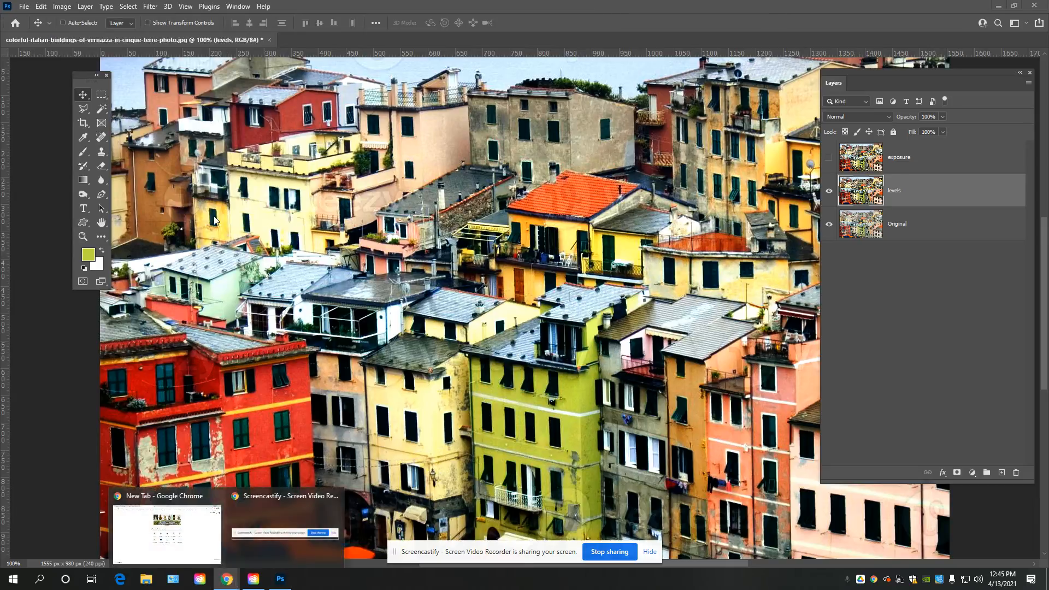
# Step: Switch to the New Tab window in Google Chrome
pyautogui.click(206, 542)
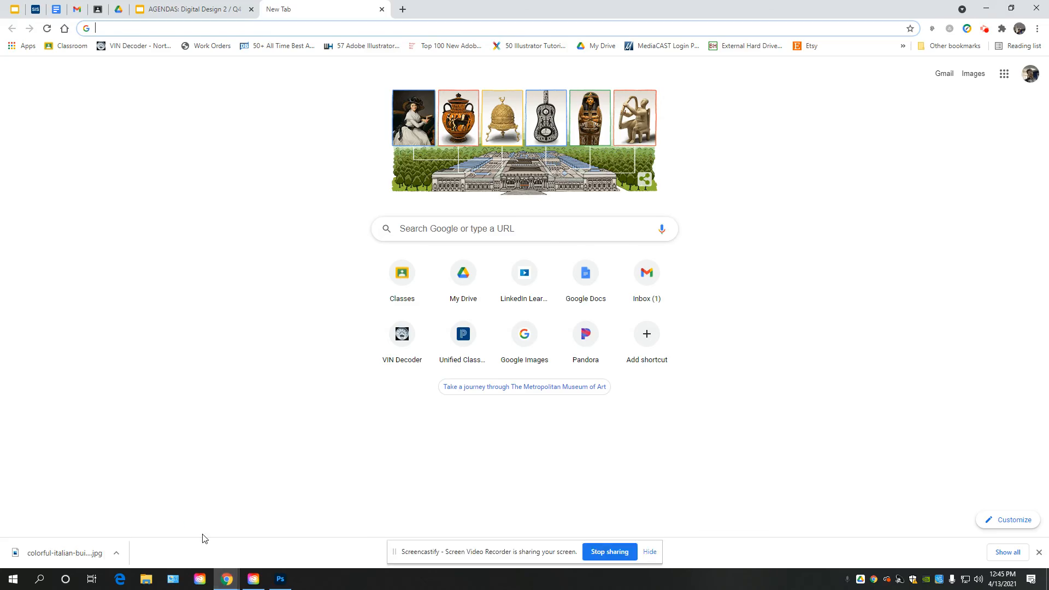
# Step: Browse the Cubes folder in Google Drive, previewing Cubes Project (1).jpg and the moonlit blue cube project
pyautogui.click(125, 10)
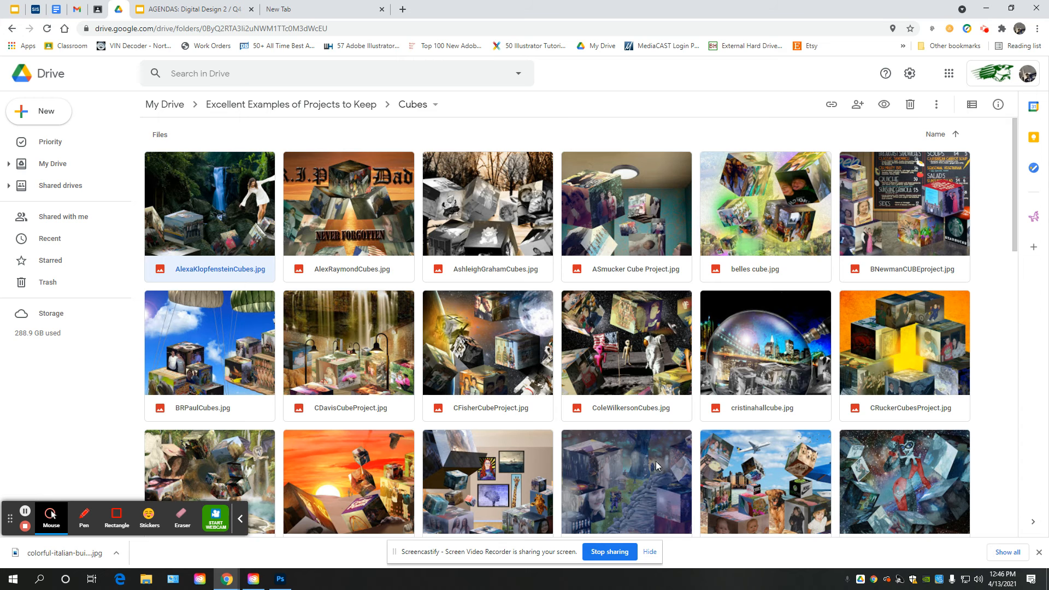
pyautogui.scroll(-5, 919, 483)
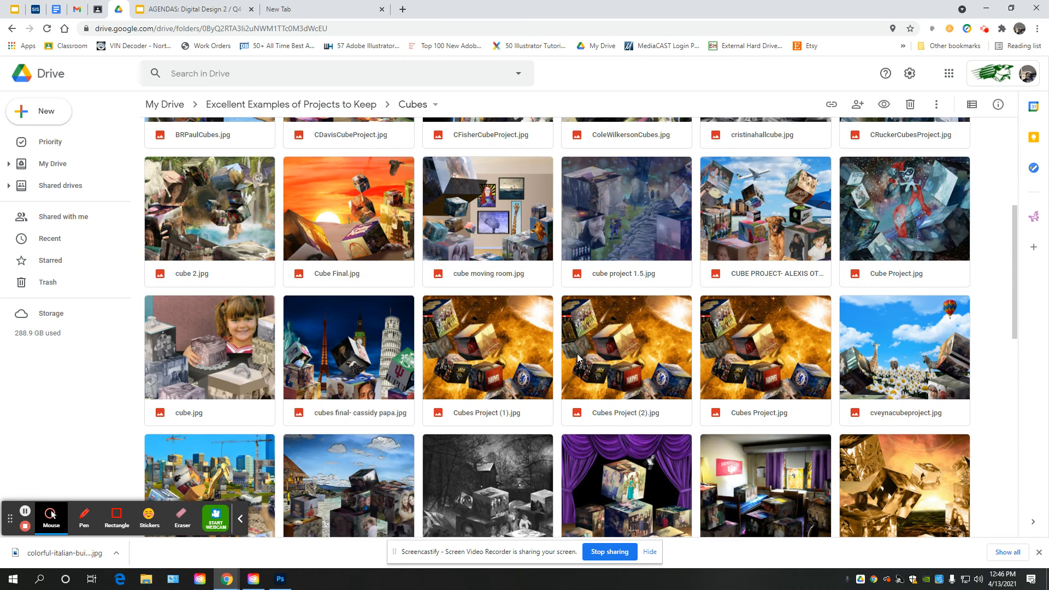
pyautogui.doubleClick(498, 344)
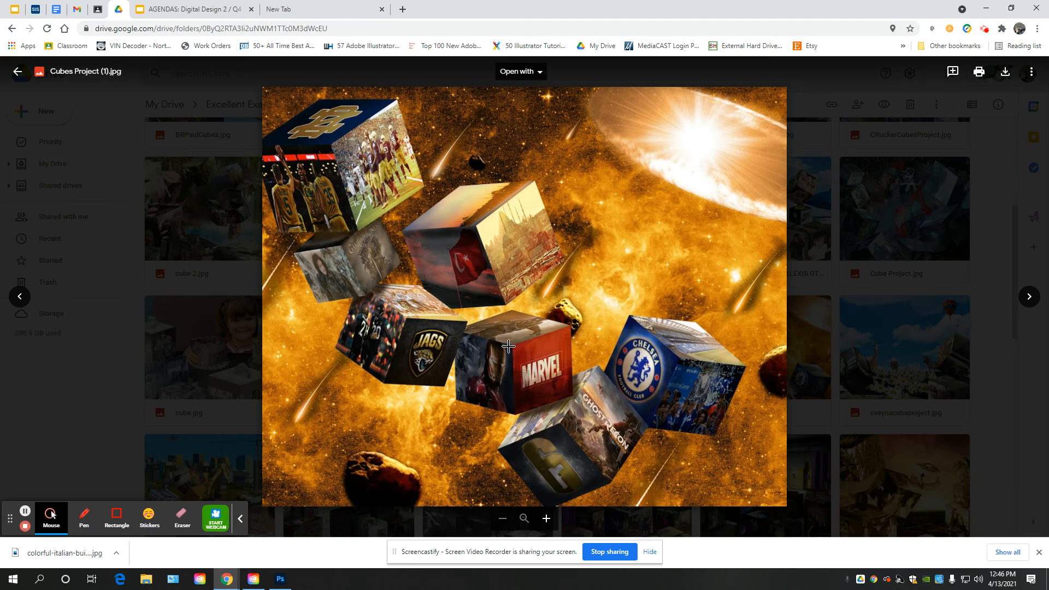
pyautogui.click(17, 72)
pyautogui.scroll(-5, 505, 448)
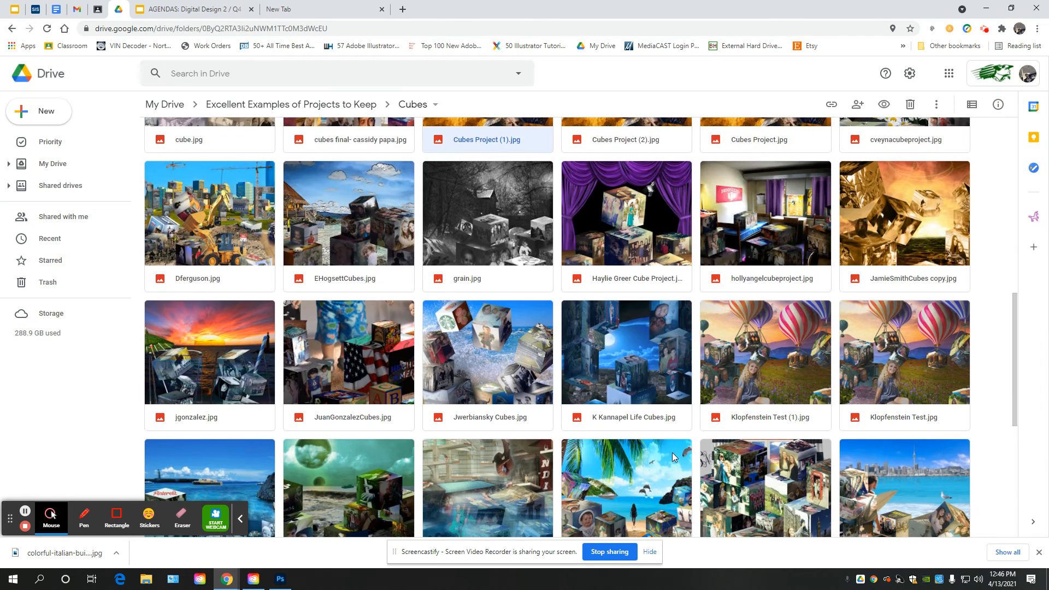
pyautogui.doubleClick(652, 411)
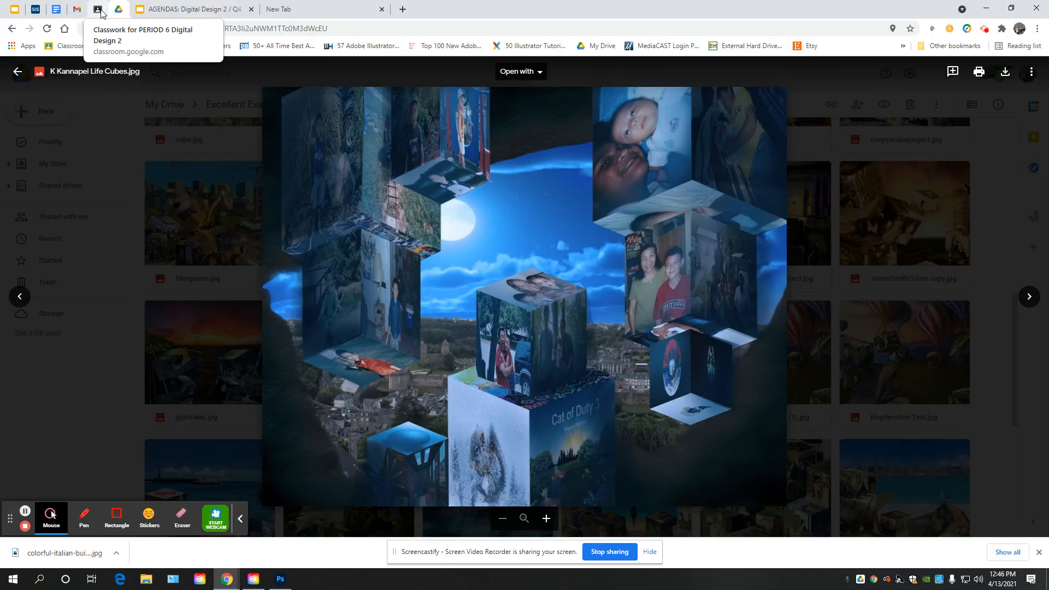
# Step: Switch to Photoshop and try a Photo Filter on the levels layer with a bright blue colour at 100% density
pyautogui.click(280, 579)
pyautogui.click(62, 6)
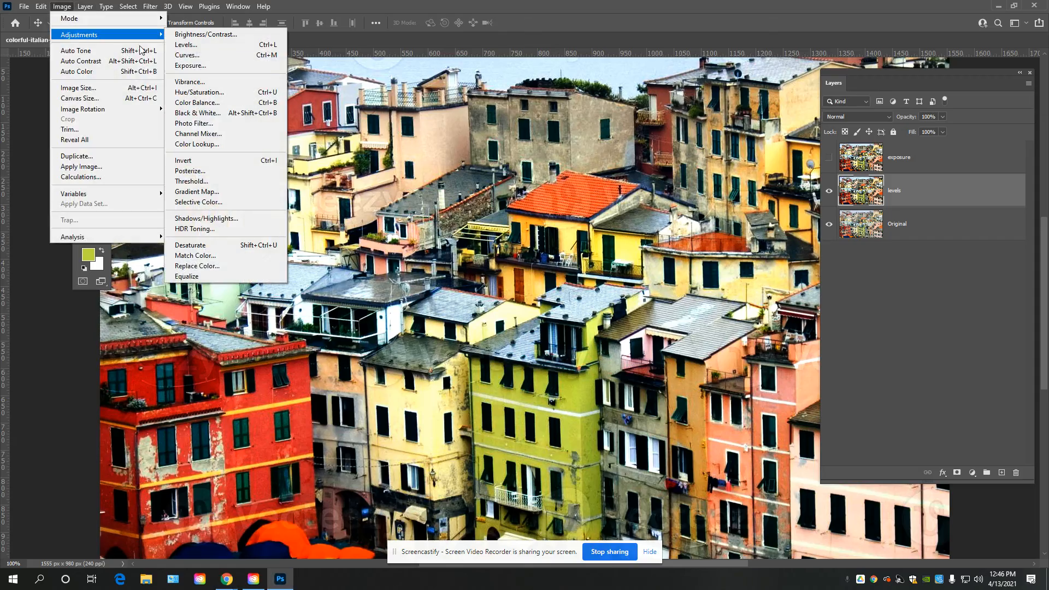
pyautogui.click(229, 123)
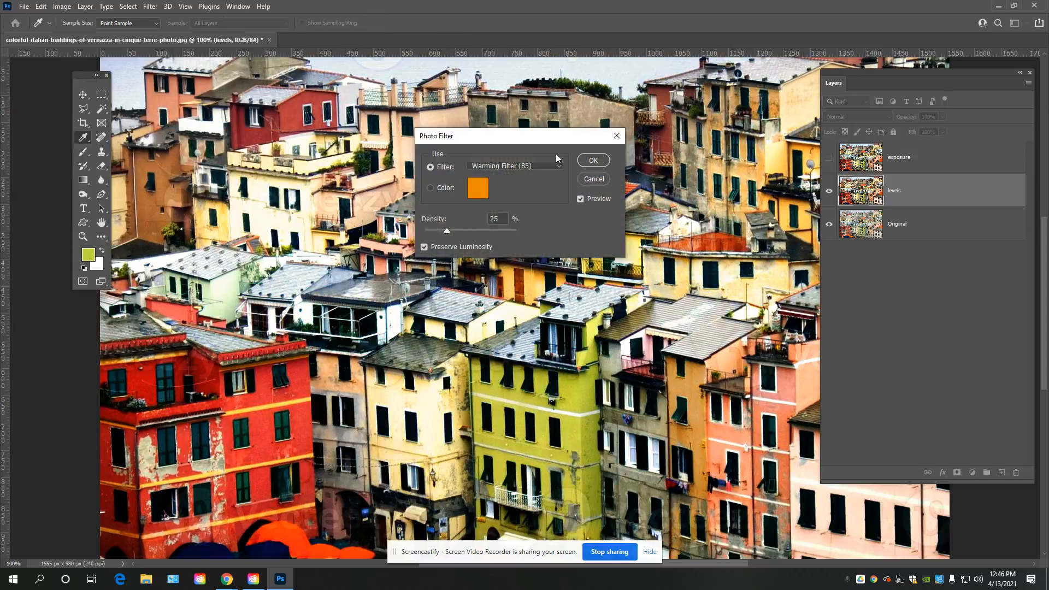
pyautogui.click(483, 186)
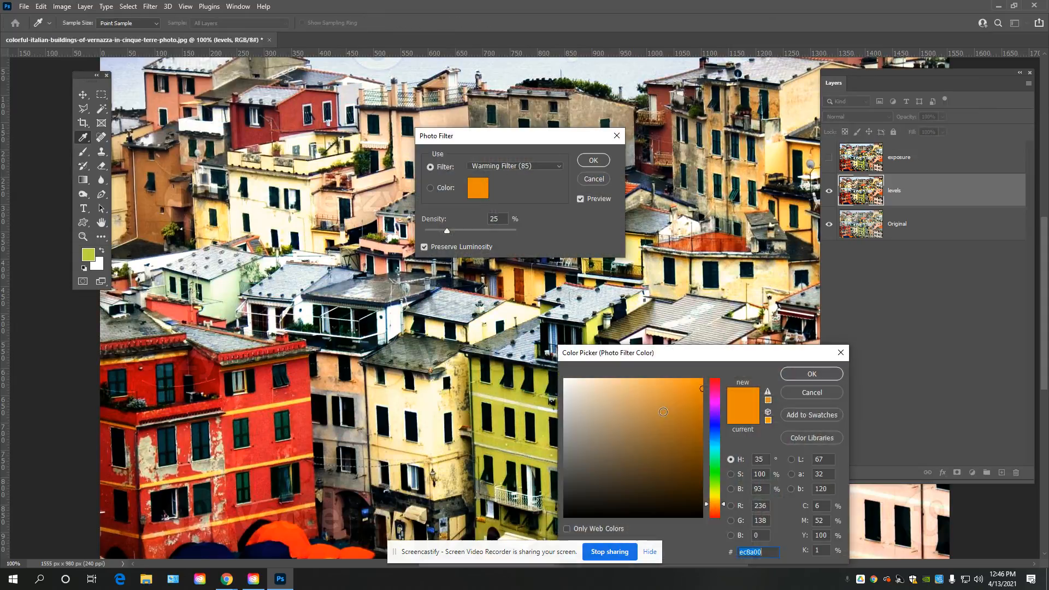
pyautogui.click(715, 439)
pyautogui.click(673, 392)
pyautogui.click(799, 378)
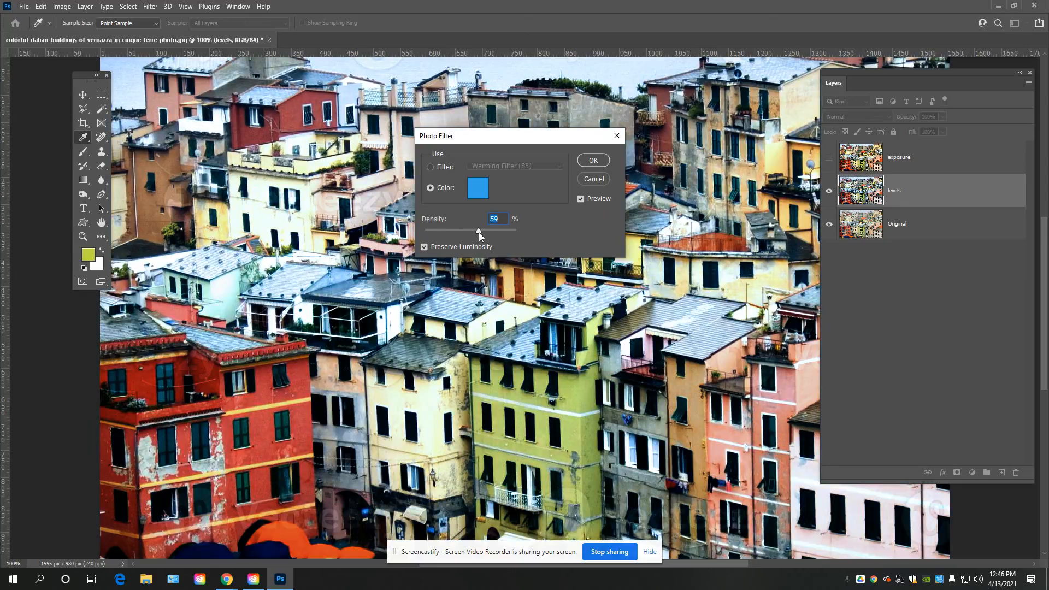
pyautogui.moveTo(567, 231); pyautogui.dragTo(563, 232)
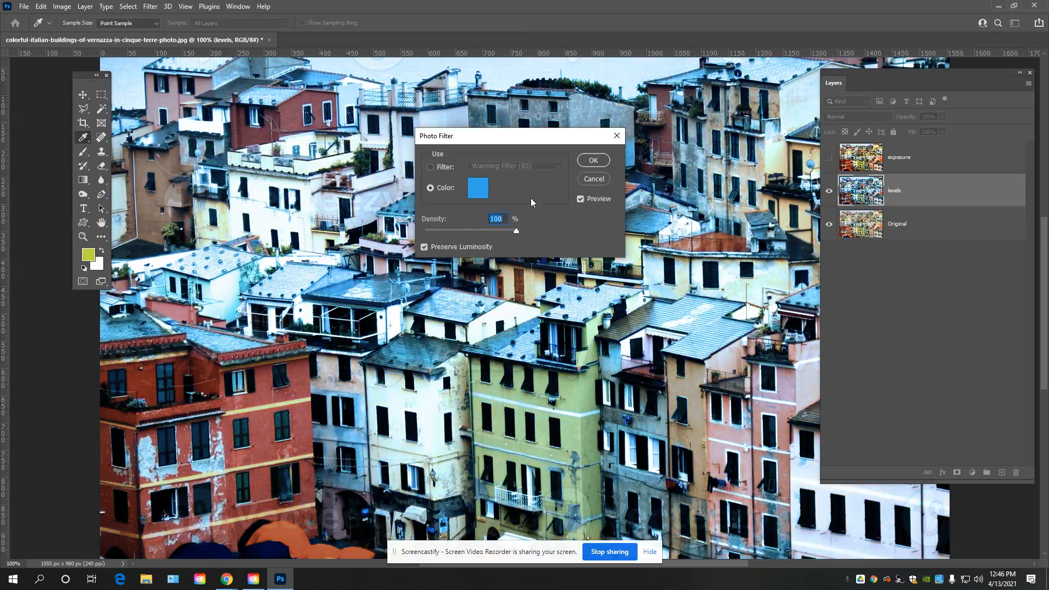
pyautogui.moveTo(516, 232)
pyautogui.mouseDown()
pyautogui.moveTo(427, 231)
pyautogui.moveTo(533, 230)
pyautogui.mouseUp()
# Step: Try a saturated red, ff001d, as the Photo Filter colour
pyautogui.click(478, 188)
pyautogui.write('ff001e')
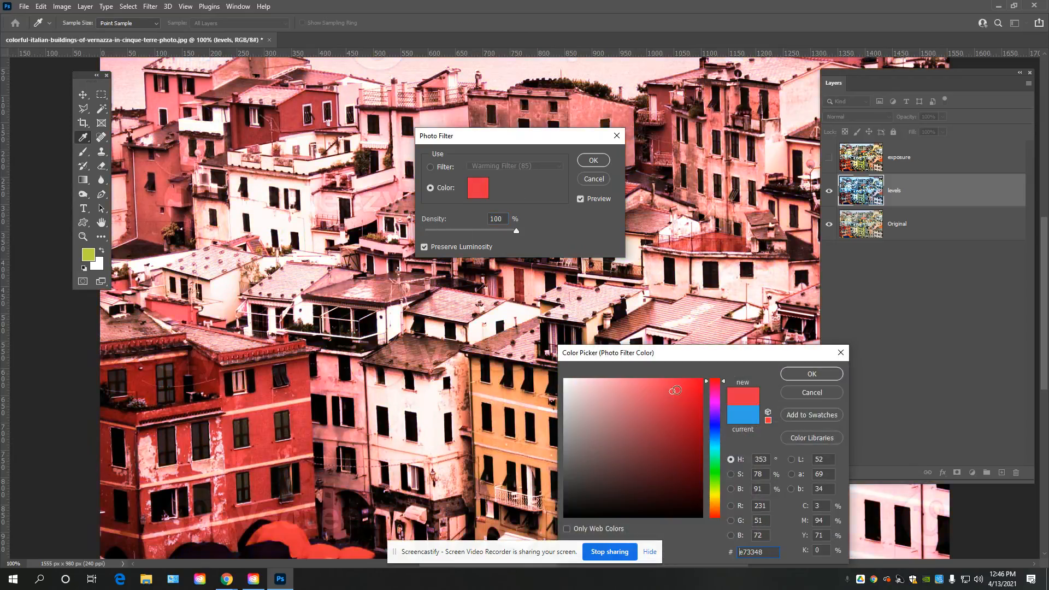
pyautogui.click(812, 373)
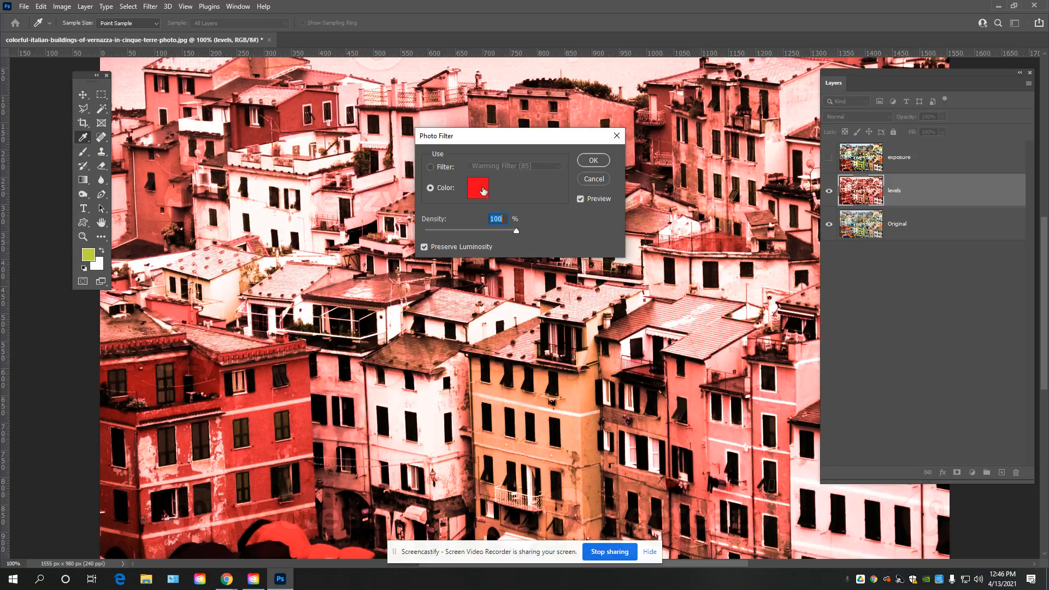
# Step: Try the cyan filter colour 00f7ee at 60% density and discard the Photo Filter
pyautogui.click(467, 183)
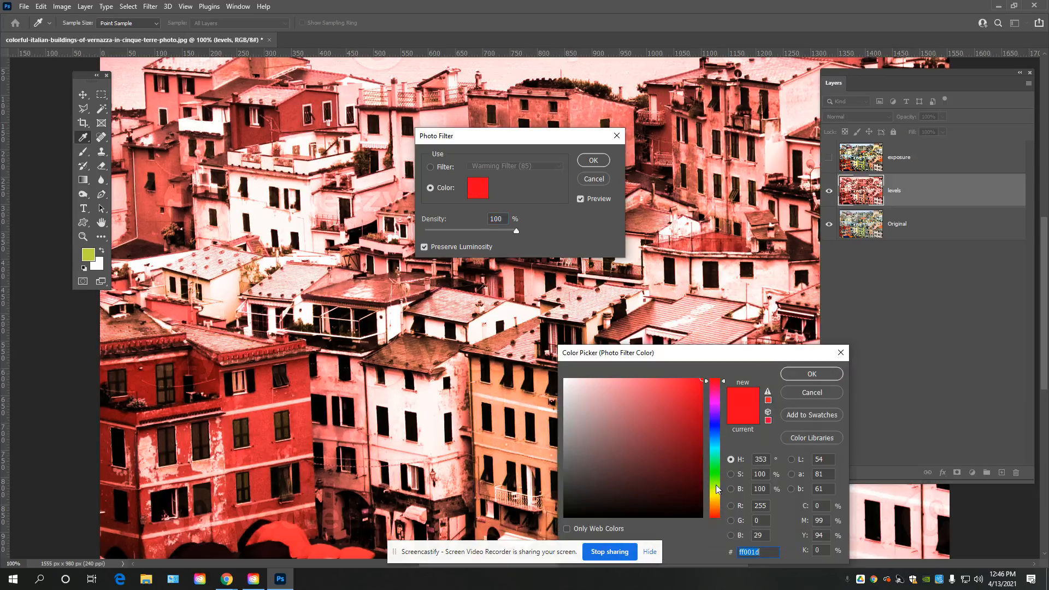
pyautogui.click(714, 448)
pyautogui.click(691, 450)
pyautogui.moveTo(691, 450)
pyautogui.mouseDown()
pyautogui.moveTo(686, 413)
pyautogui.moveTo(701, 383)
pyautogui.mouseUp()
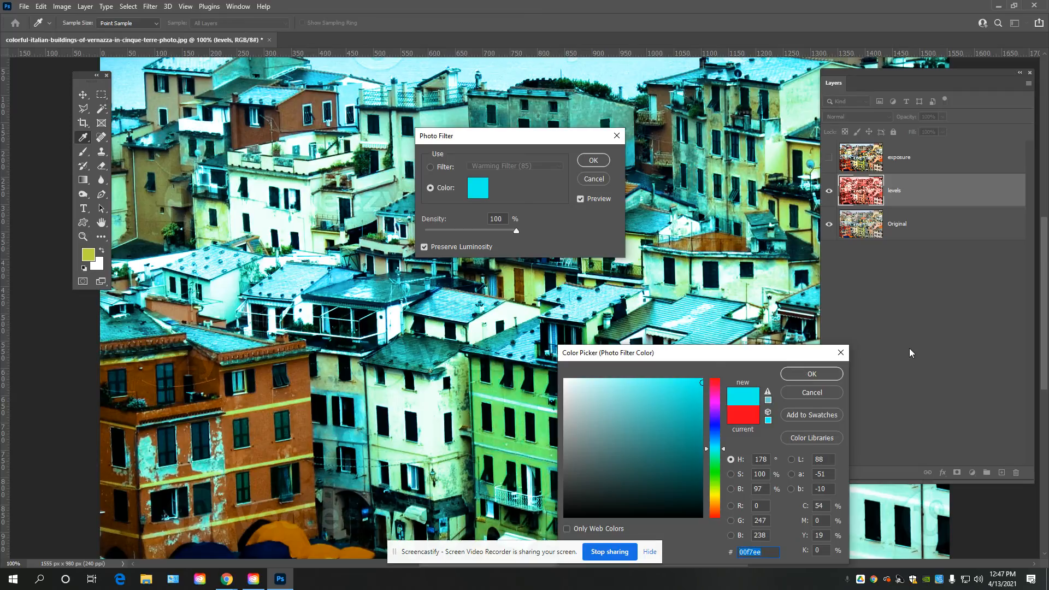
pyautogui.click(812, 373)
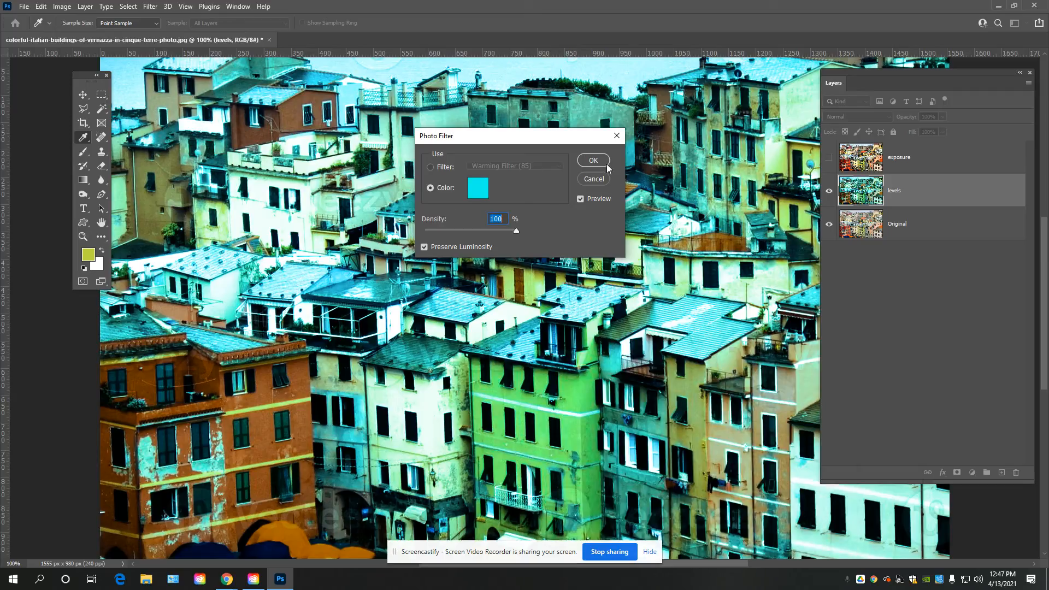
pyautogui.moveTo(504, 234); pyautogui.dragTo(496, 234)
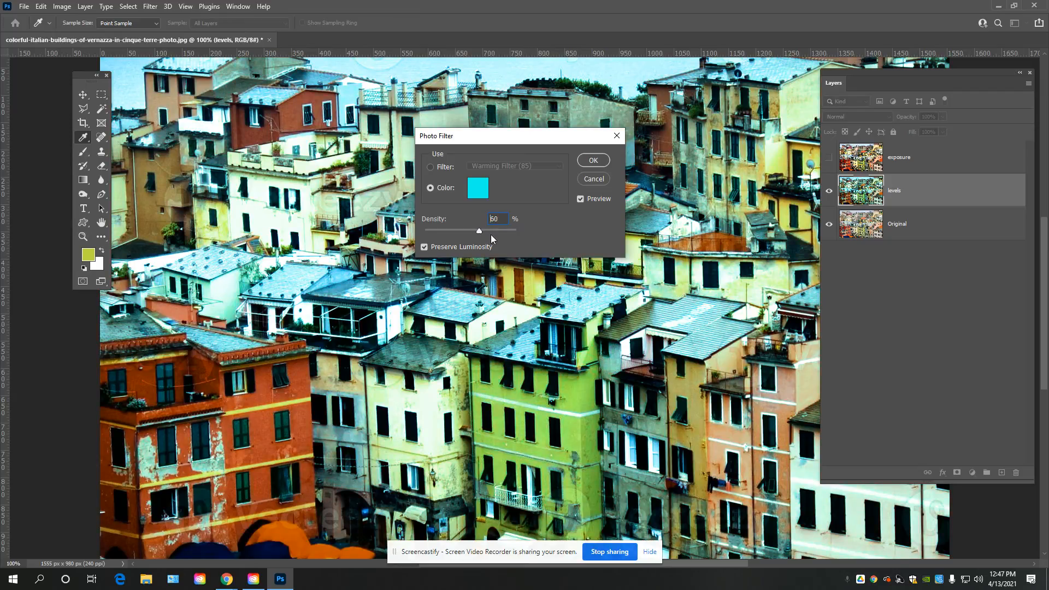
pyautogui.click(616, 135)
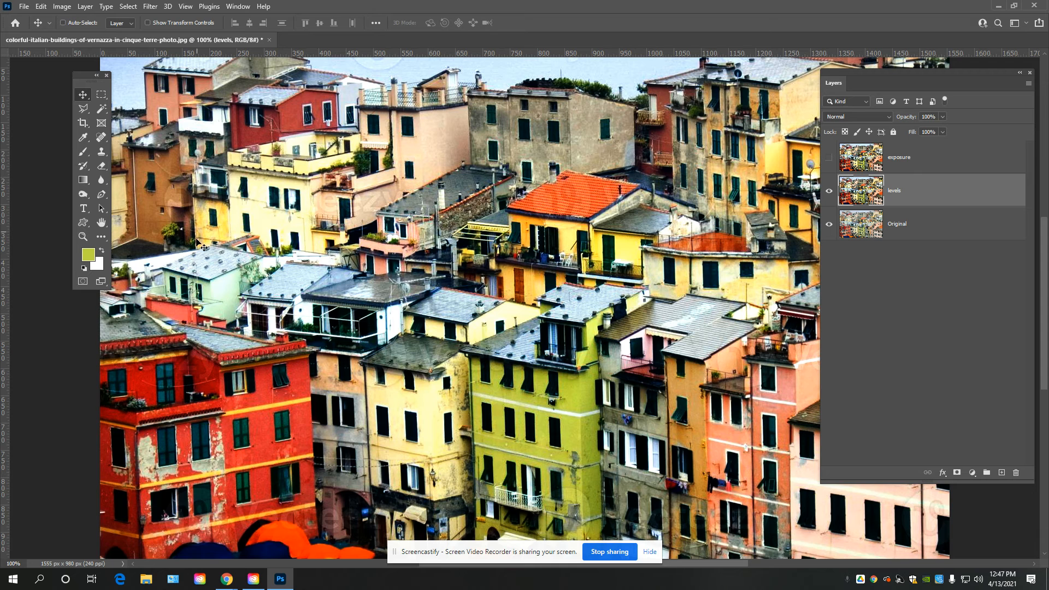
# Step: Switch to the Cubes folder in Google Drive and preview the purple starry mountain cube project near its end
pyautogui.moveTo(230, 584)
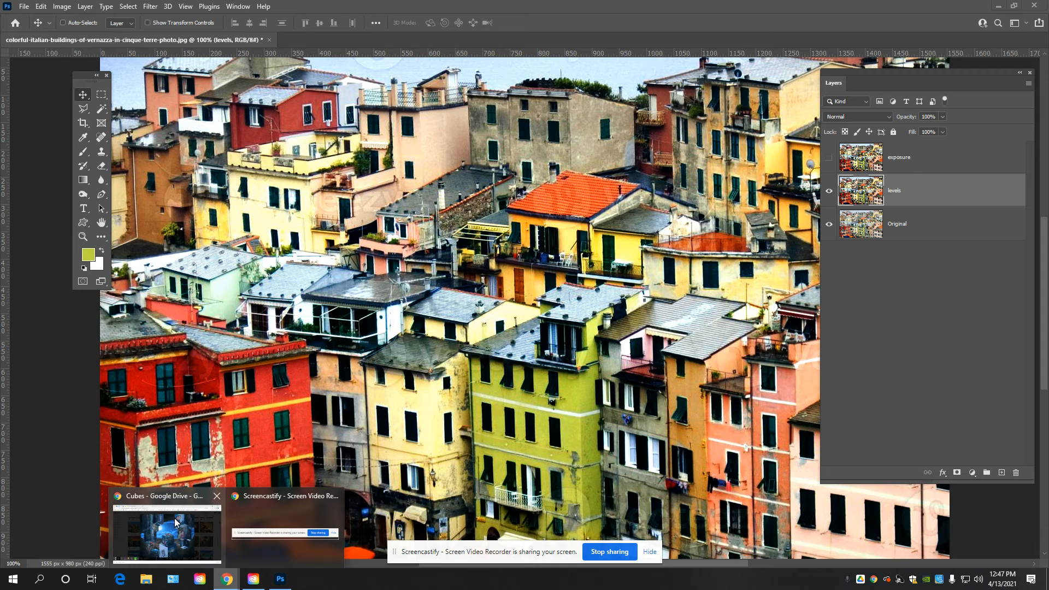
pyautogui.click(177, 522)
pyautogui.click(22, 73)
pyautogui.scroll(-6, 397, 354)
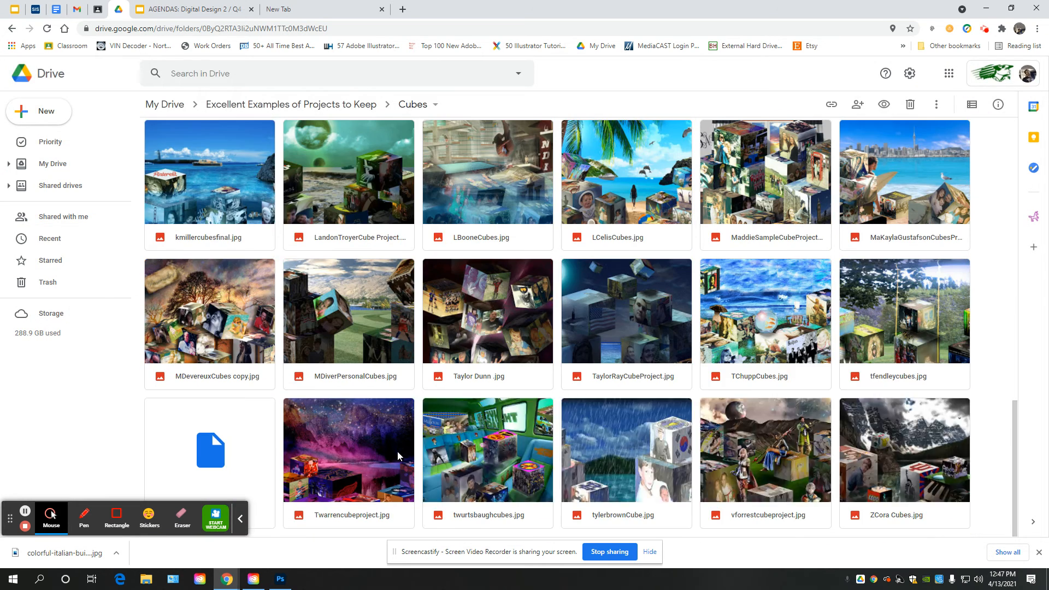
pyautogui.doubleClick(382, 445)
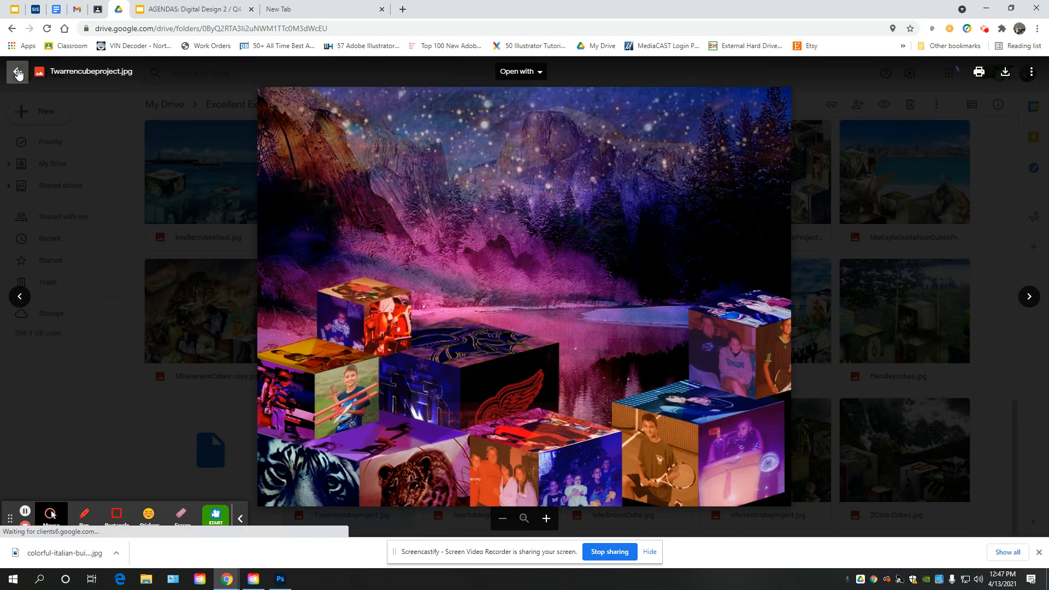
pyautogui.click(18, 72)
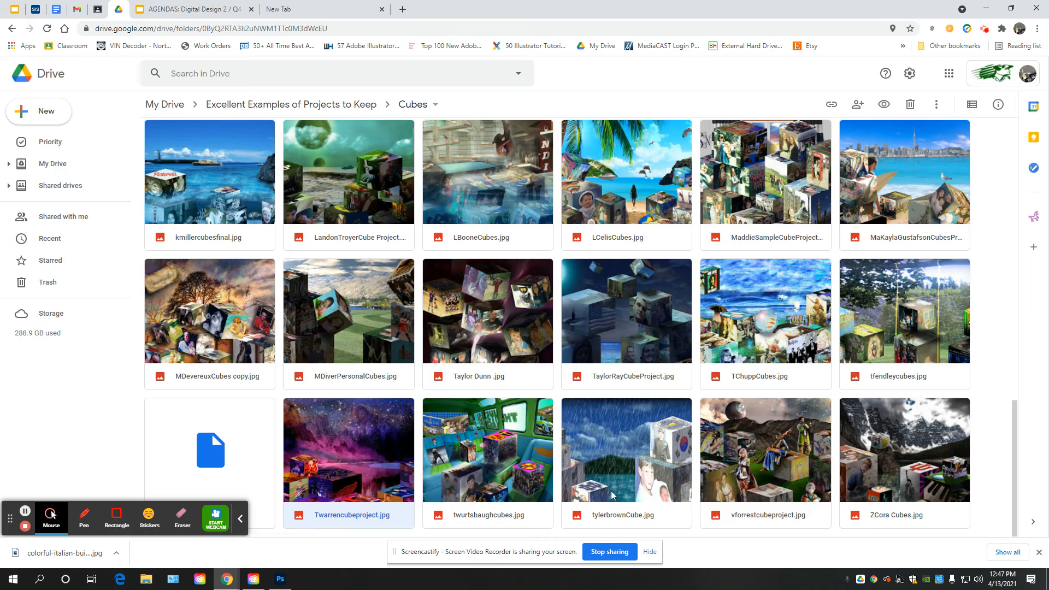
# Step: Preview the cube project with black-and-white cubes on a sepia forest background, near the start of the folder
pyautogui.scroll(10, 780, 450)
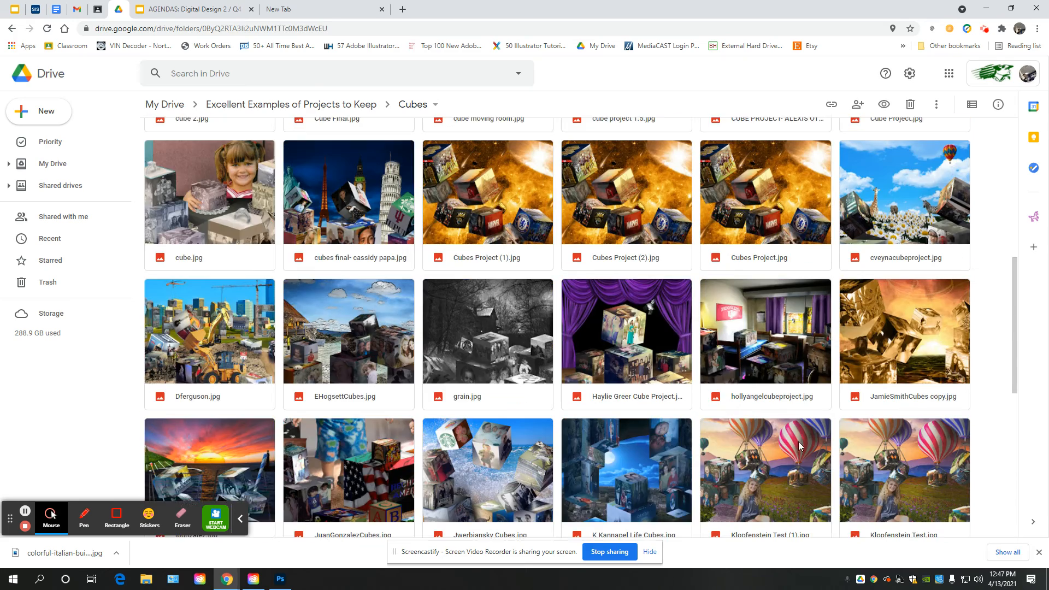
pyautogui.scroll(1, 442, 432)
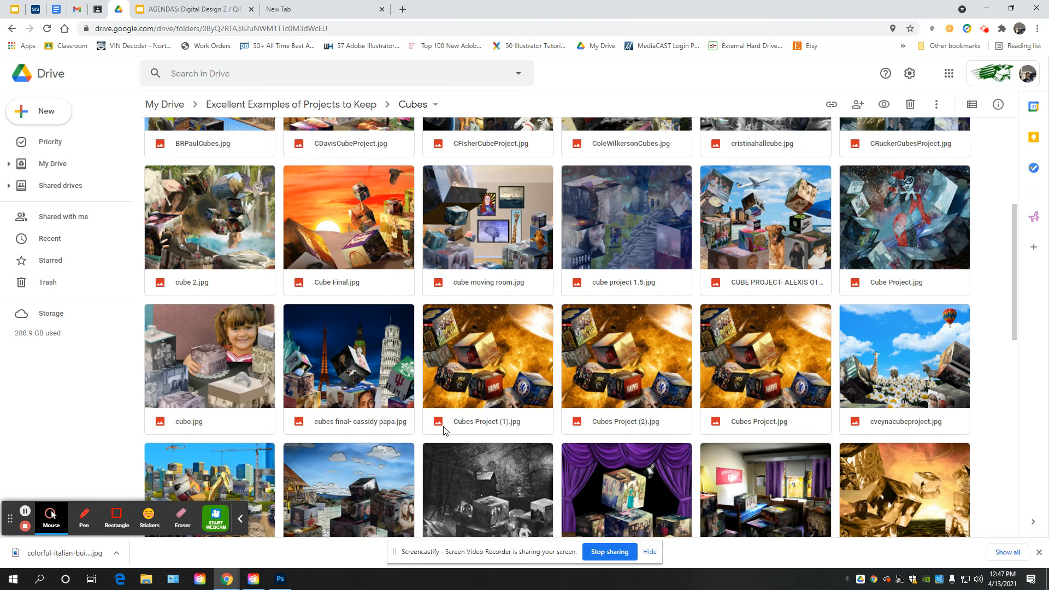
pyautogui.scroll(4, 442, 431)
pyautogui.scroll(1, 456, 392)
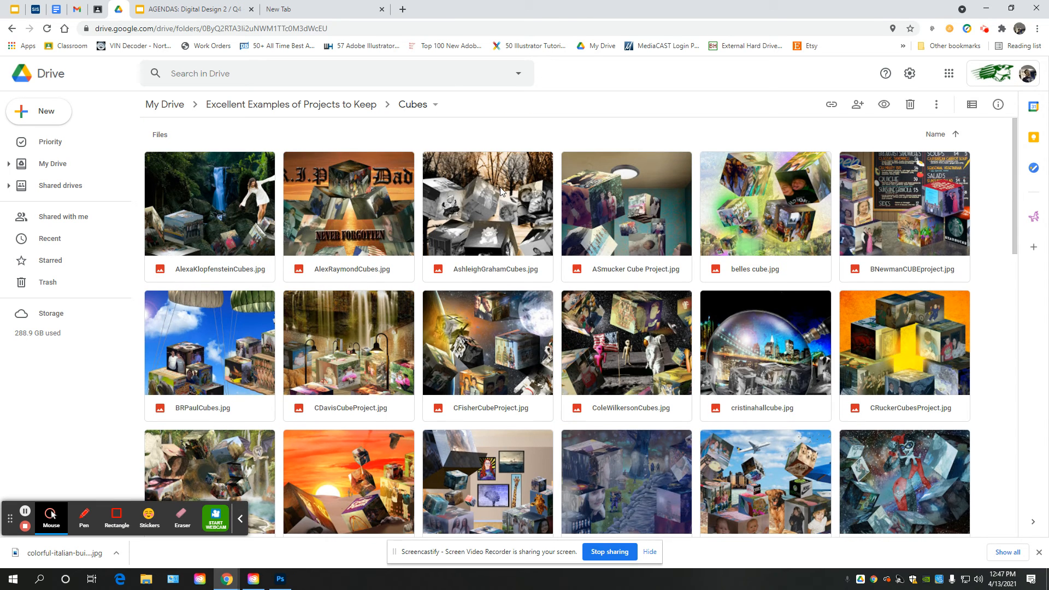
pyautogui.click(499, 189)
pyautogui.doubleClick(500, 187)
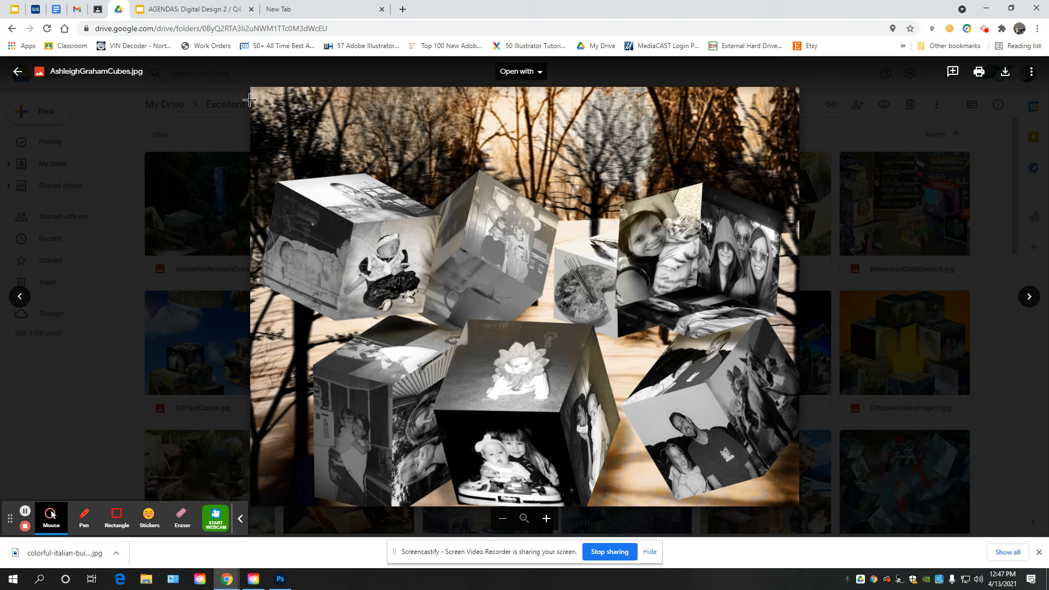
pyautogui.click(18, 71)
# Step: Close the blank New Tab page in the browser and switch back to Photoshop
pyautogui.click(300, 8)
pyautogui.click(381, 9)
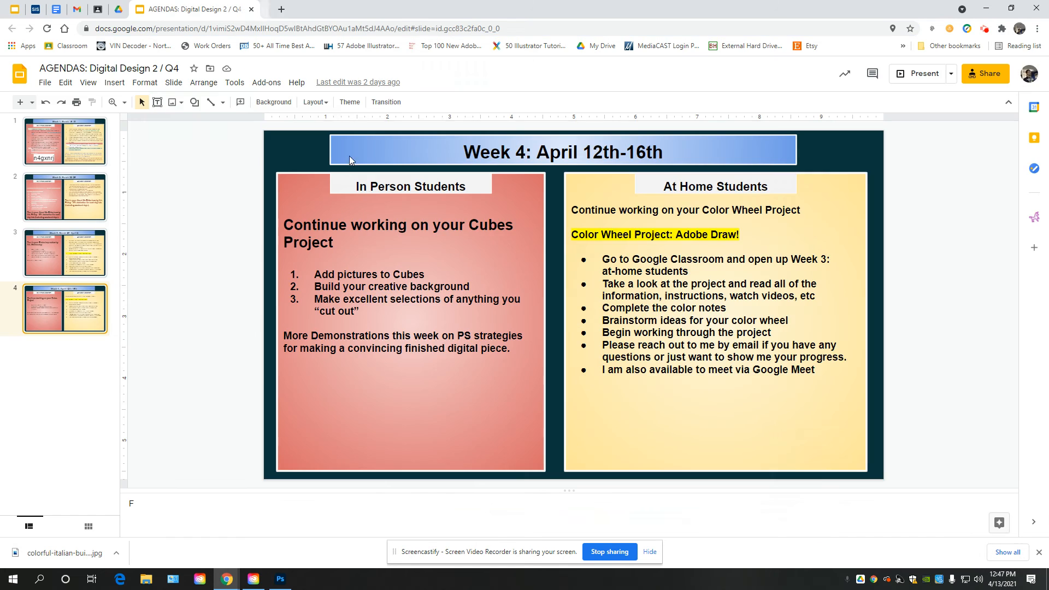
pyautogui.click(276, 579)
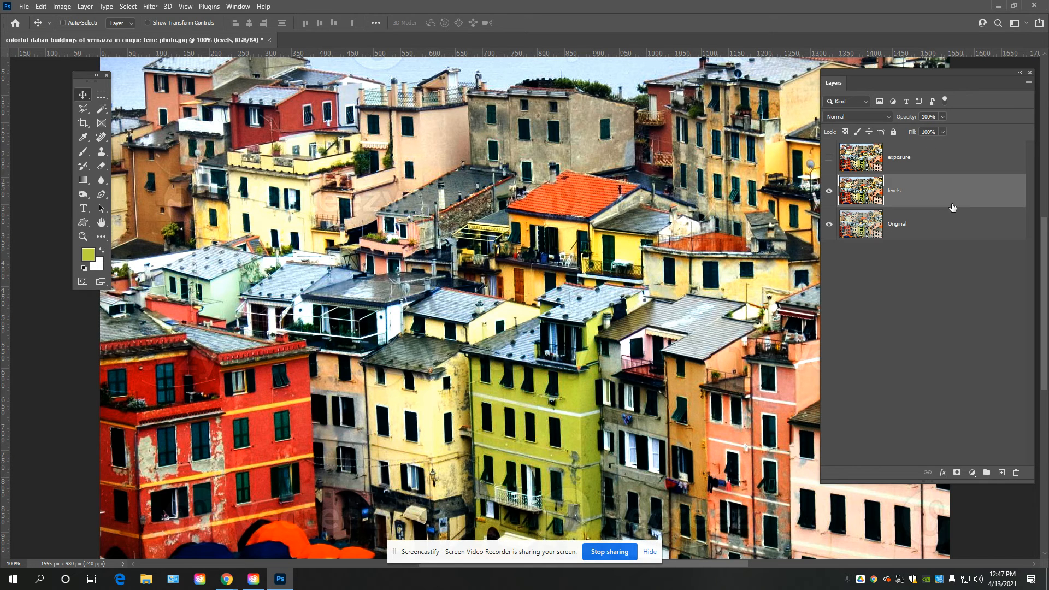
# Step: Delete the Original layer and leave only the levels layer shown and active
pyautogui.click(923, 169)
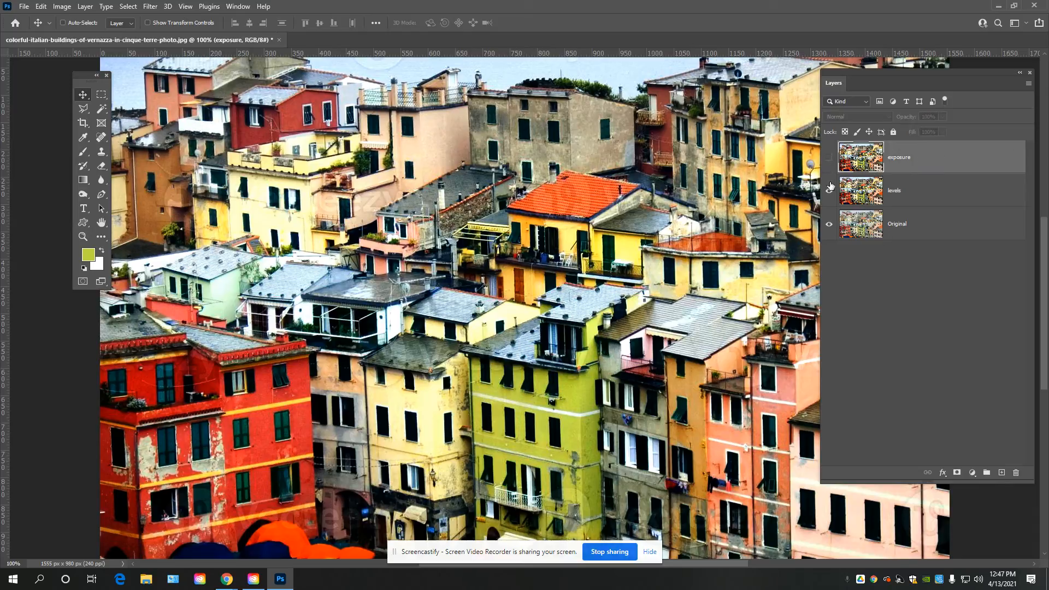
pyautogui.moveTo(946, 239); pyautogui.dragTo(1016, 472)
pyautogui.click(924, 163)
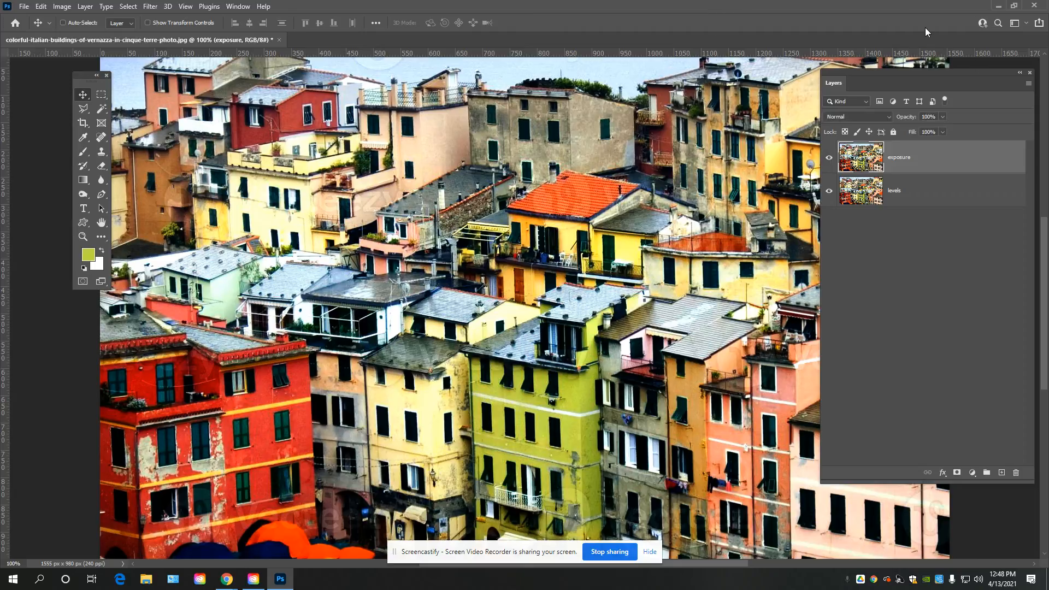
pyautogui.click(828, 157)
pyautogui.click(948, 198)
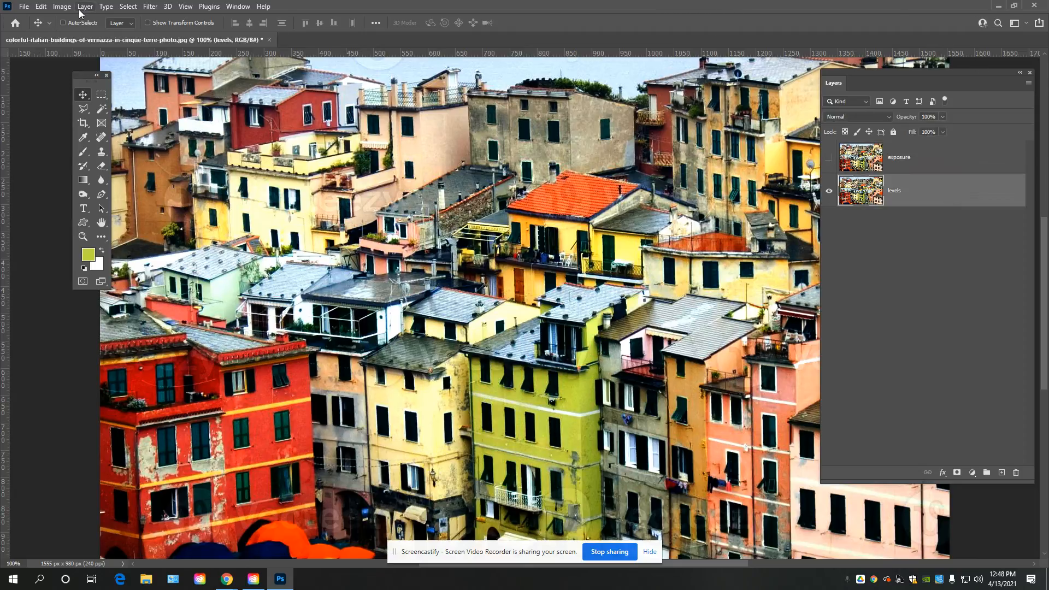
# Step: Try the Liquify filter on the levels layer, warping the green building upward and the yellow building downward, and discard the distortion
pyautogui.click(151, 6)
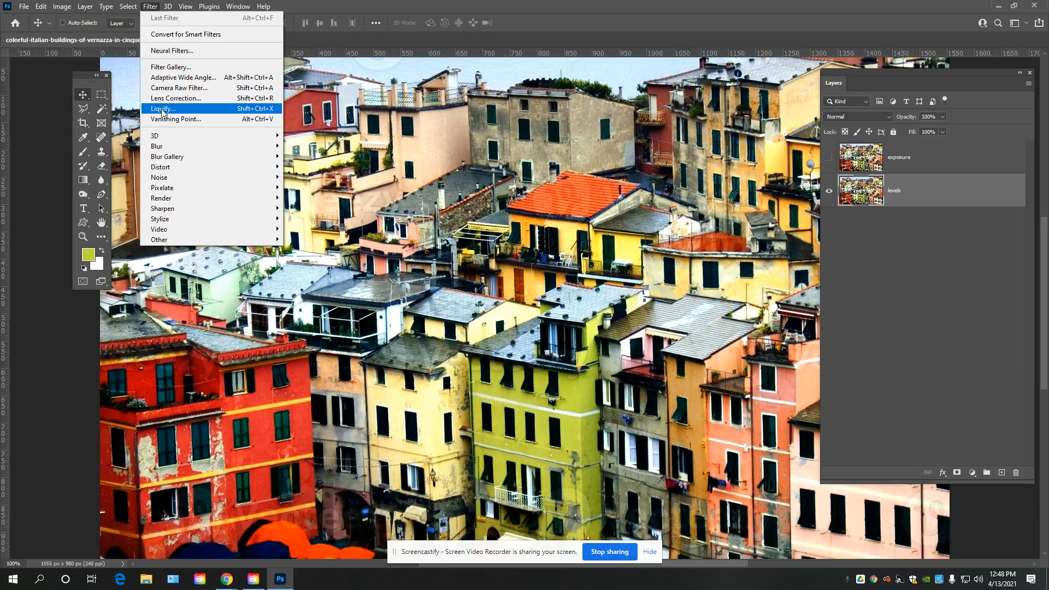
pyautogui.click(201, 112)
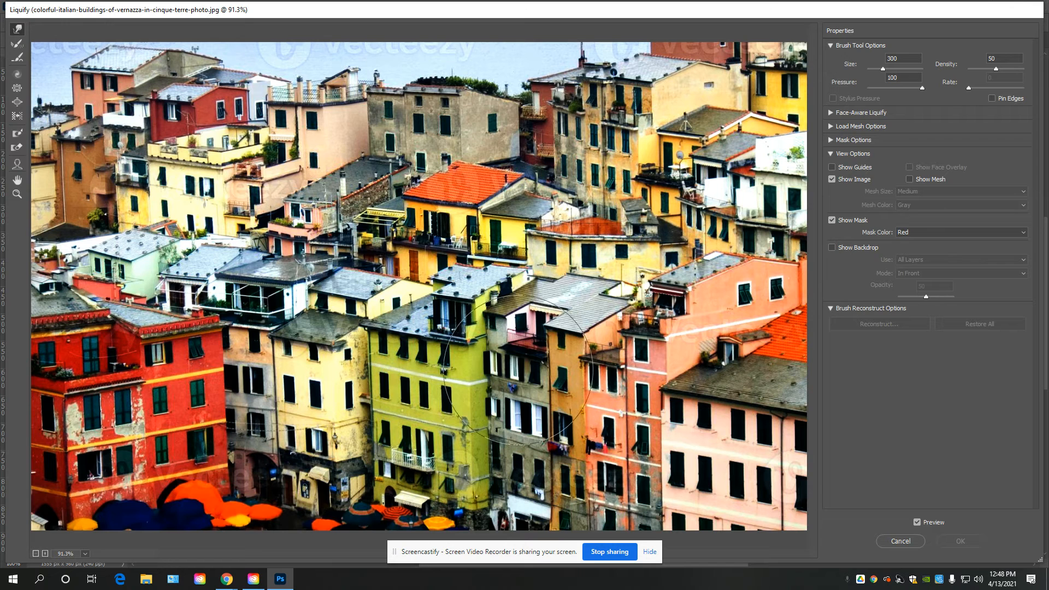
pyautogui.moveTo(468, 399)
pyautogui.mouseDown()
pyautogui.moveTo(466, 332)
pyautogui.moveTo(431, 218)
pyautogui.moveTo(454, 87)
pyautogui.mouseUp()
pyautogui.moveTo(229, 138)
pyautogui.mouseDown()
pyautogui.moveTo(187, 390)
pyautogui.moveTo(262, 470)
pyautogui.mouseUp()
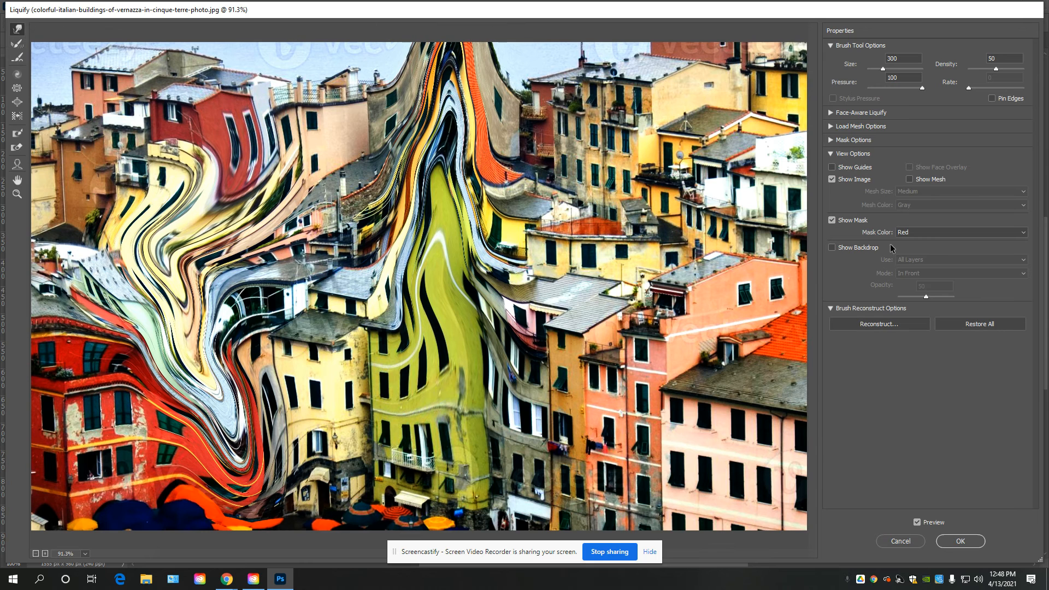
pyautogui.click(899, 541)
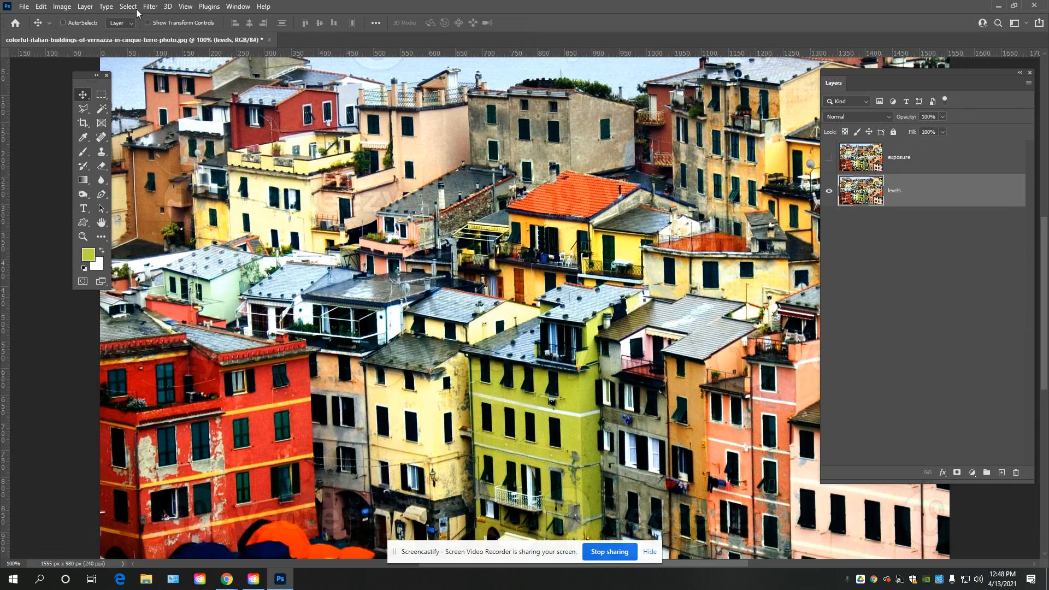
# Step: Open the Filter Gallery on the levels layer, browse the Brush Strokes and Distort filters, and preview Ocean Ripple
pyautogui.click(154, 6)
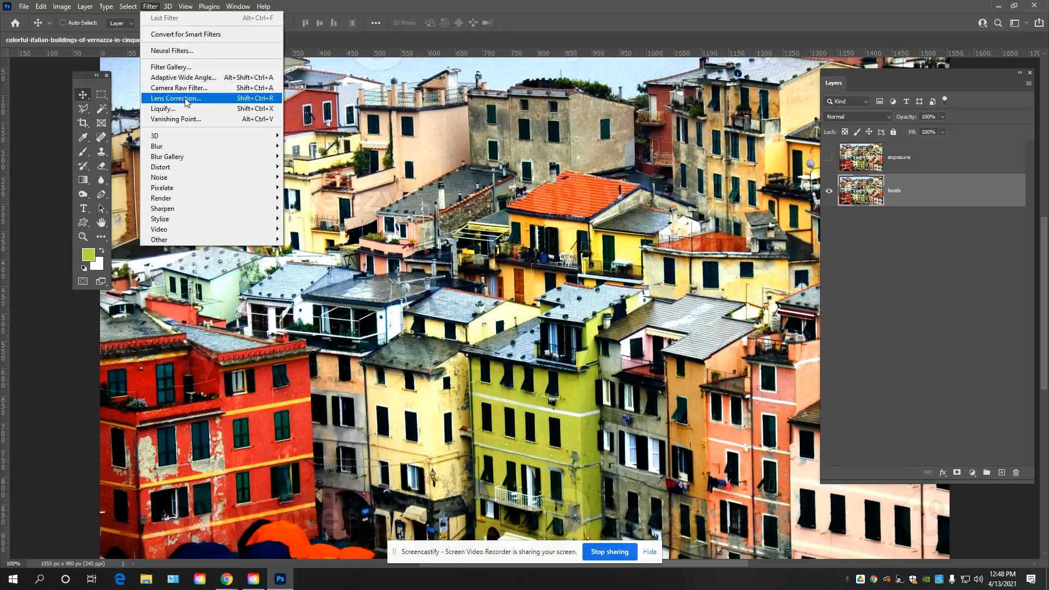
pyautogui.click(185, 70)
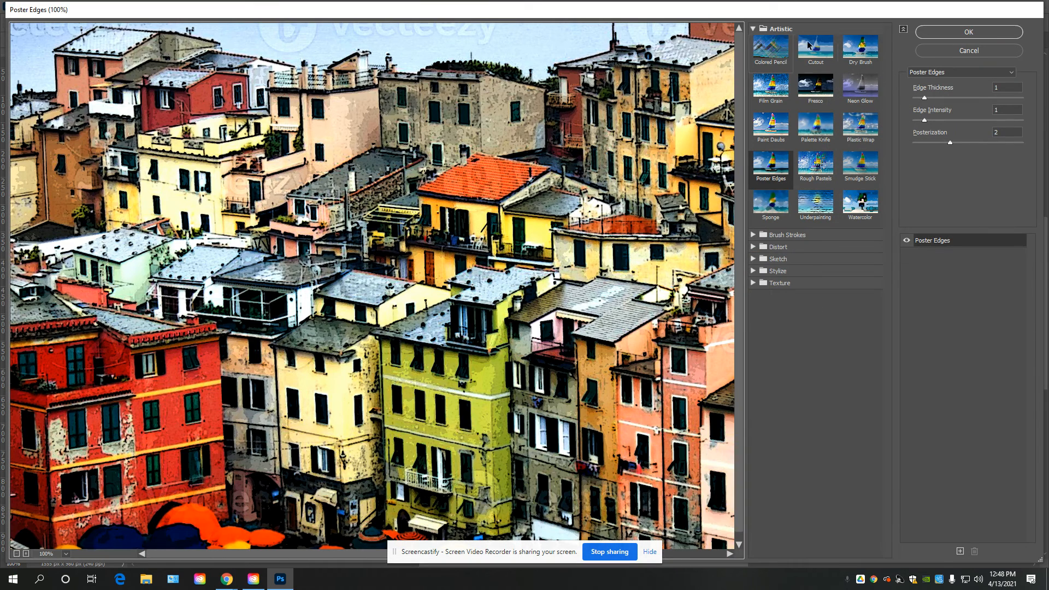
pyautogui.click(753, 29)
pyautogui.click(752, 42)
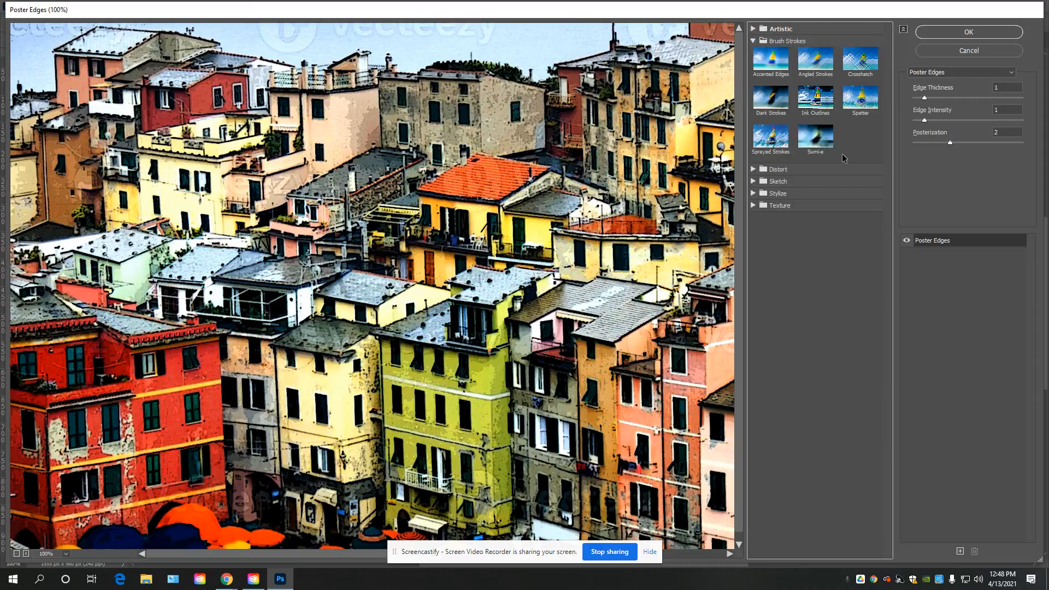
pyautogui.click(754, 41)
pyautogui.click(753, 55)
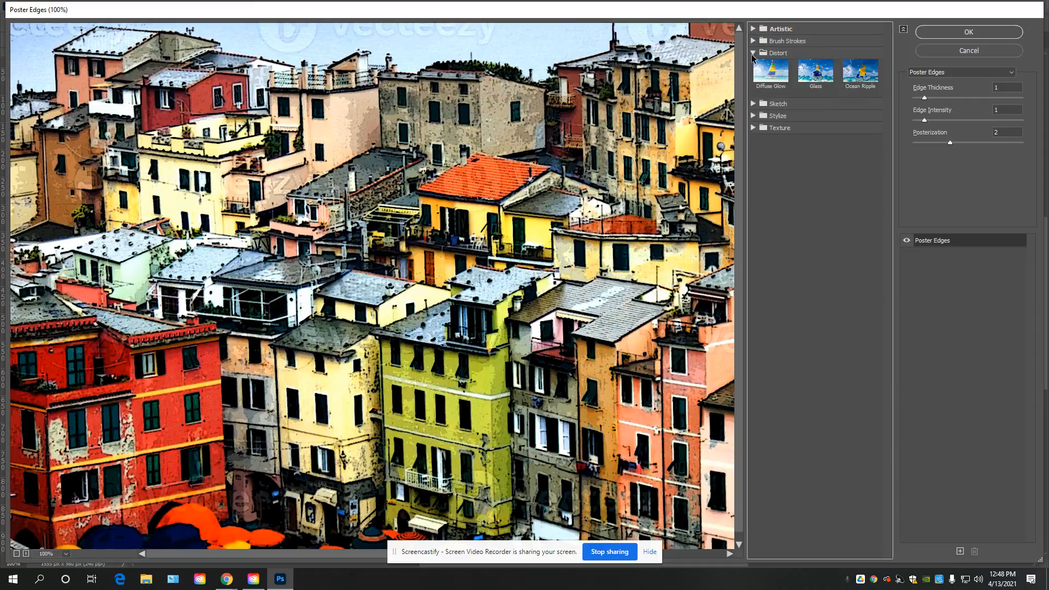
pyautogui.click(868, 74)
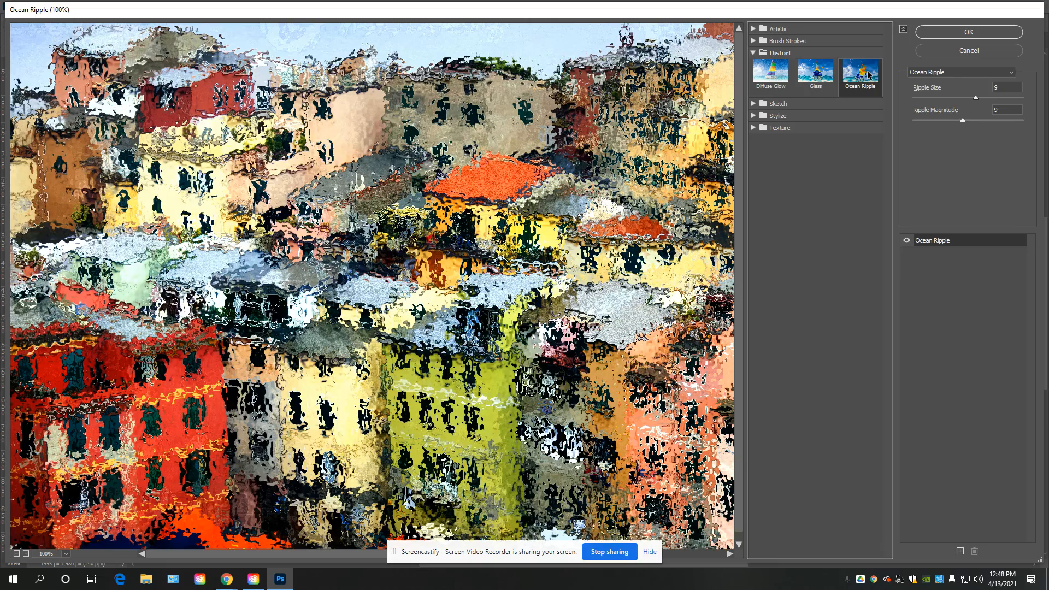
# Step: Try the Glass filter with Distortion 7 and Smoothness 6
pyautogui.click(815, 71)
pyautogui.moveTo(939, 98); pyautogui.dragTo(940, 120)
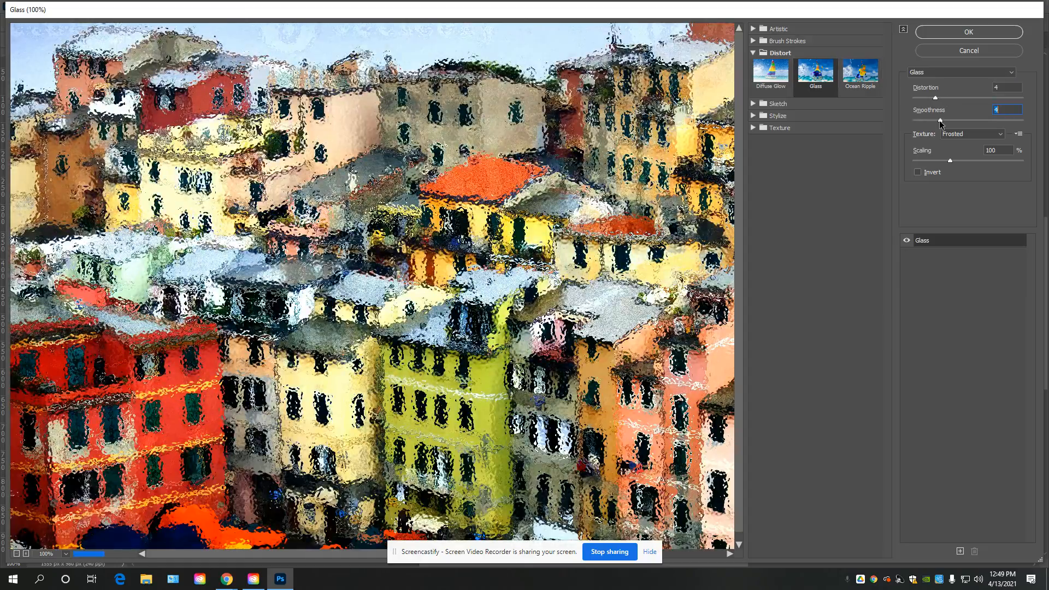
pyautogui.click(948, 98)
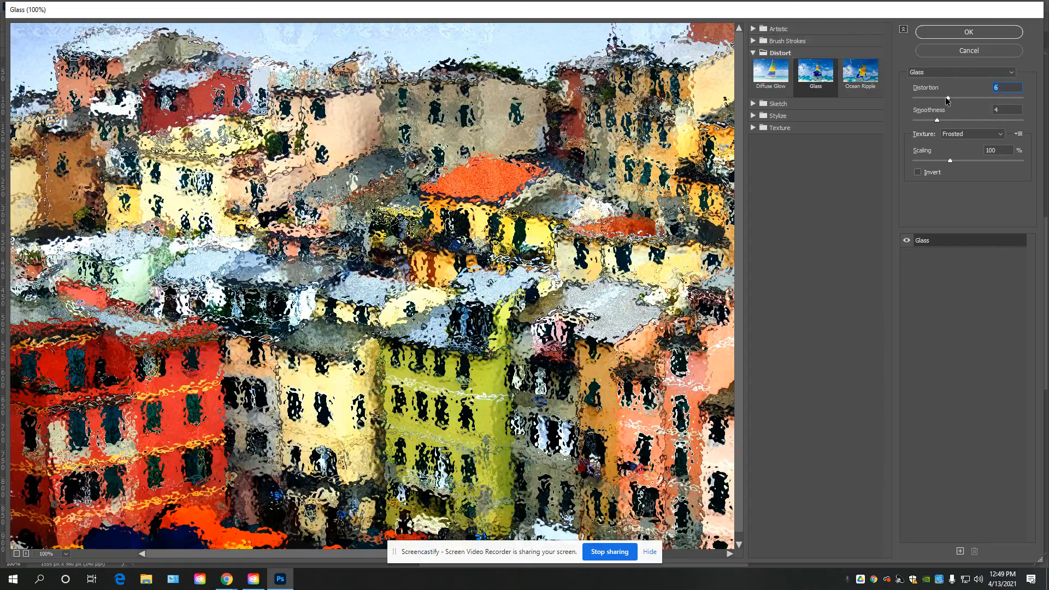
pyautogui.click(941, 99)
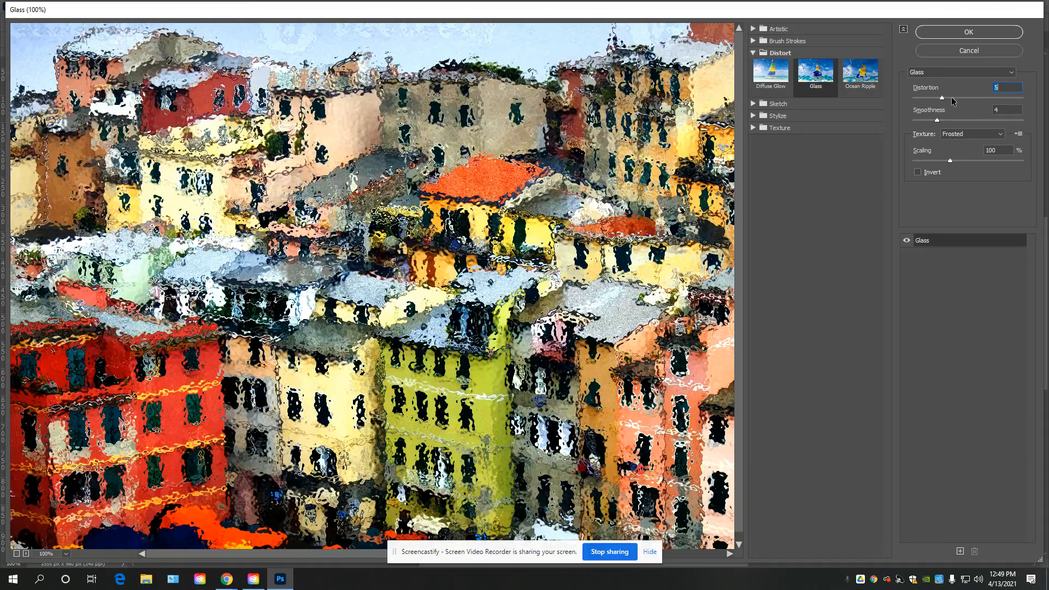
pyautogui.click(952, 98)
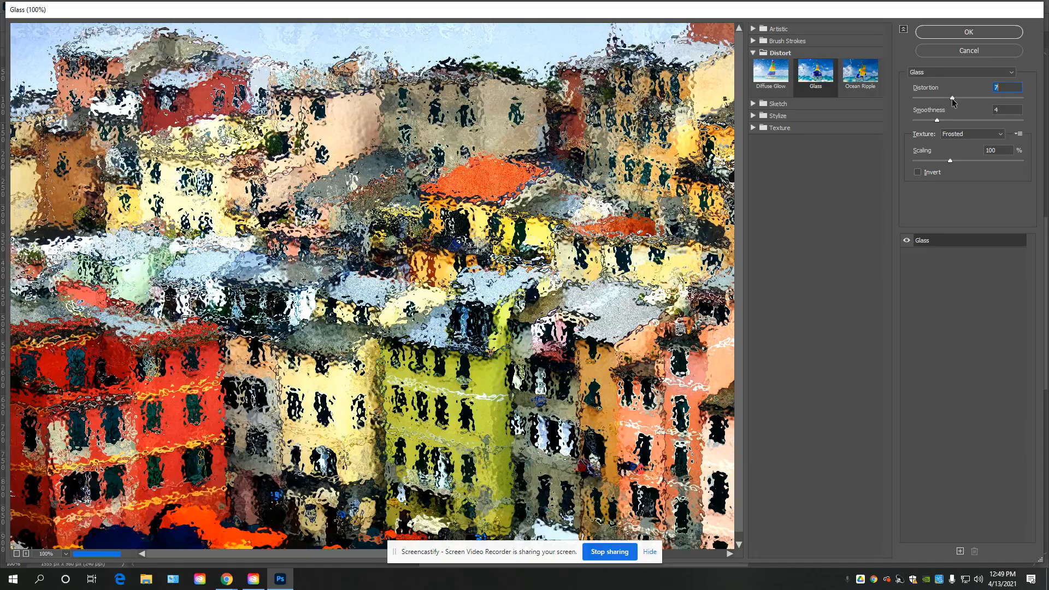
pyautogui.click(949, 120)
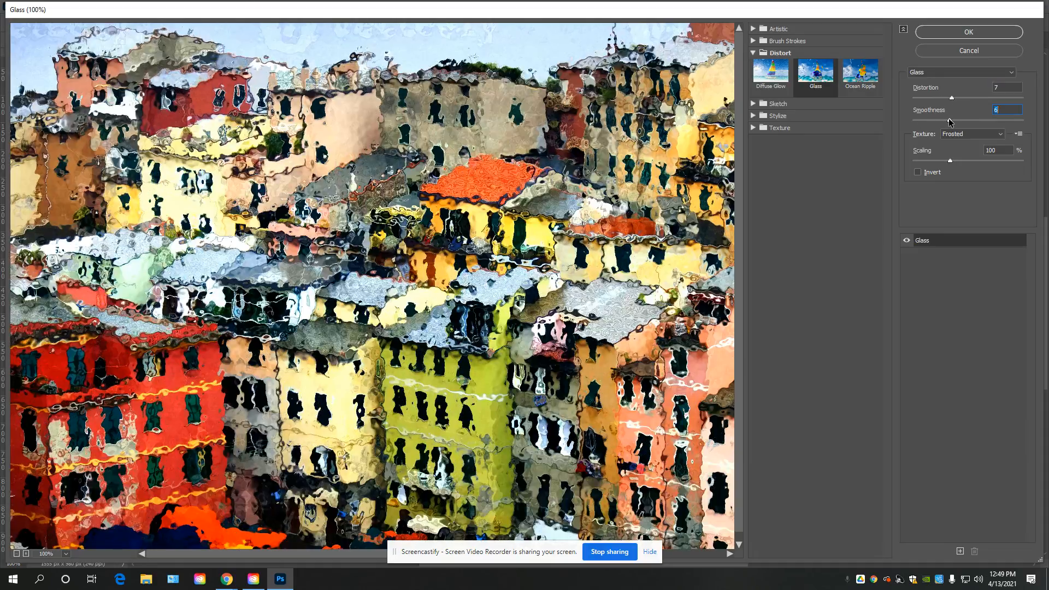
# Step: Try the Photocopy filter from the Sketch group and look over the previewed buildings
pyautogui.click(753, 53)
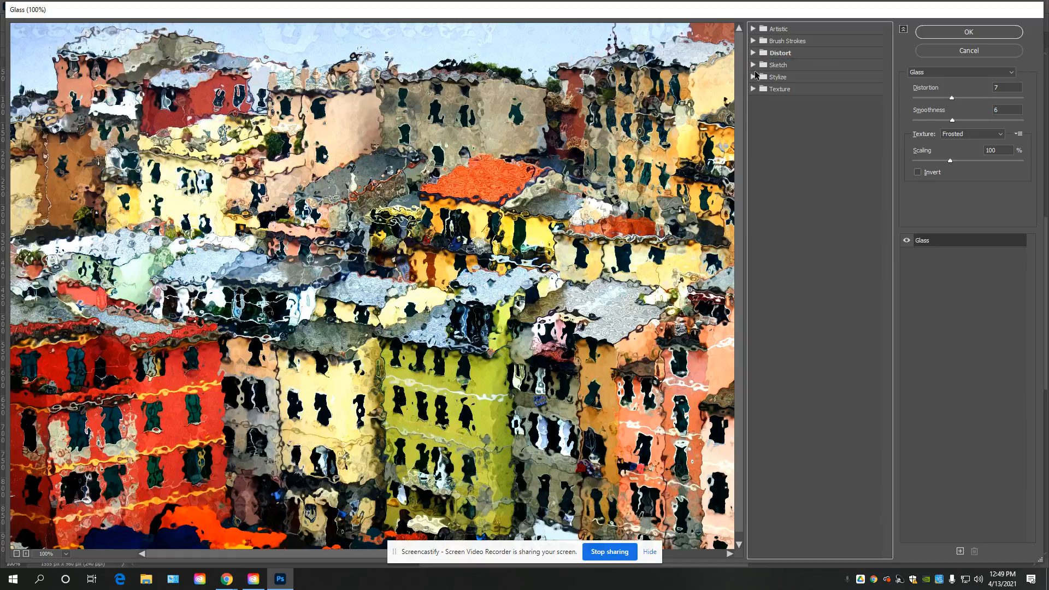
pyautogui.click(752, 65)
pyautogui.click(815, 85)
pyautogui.click(861, 161)
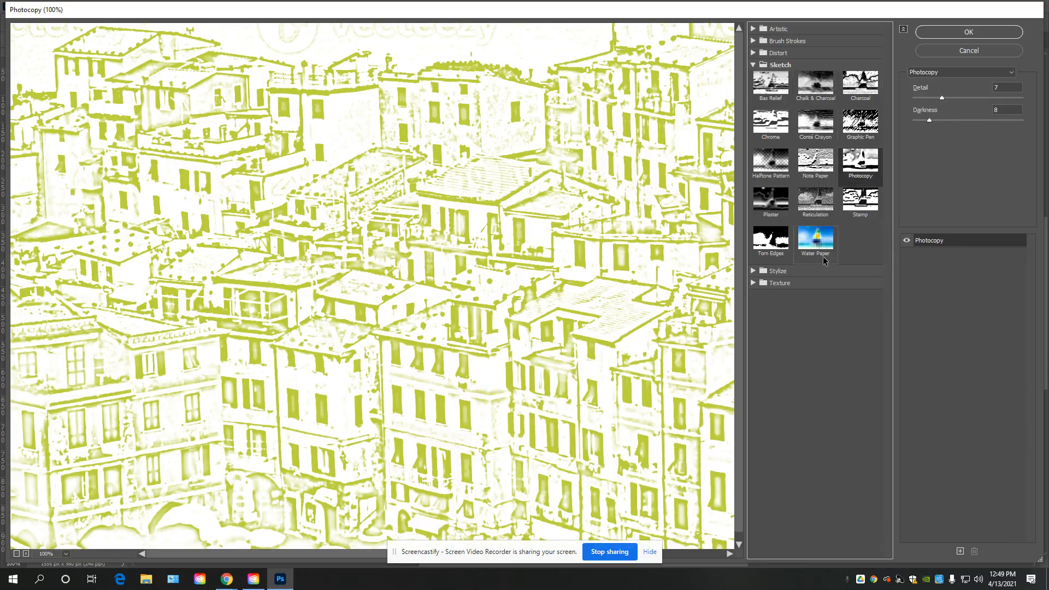
pyautogui.moveTo(633, 334); pyautogui.dragTo(626, 306)
pyautogui.scroll(-1, 627, 307)
pyautogui.scroll(1, 626, 306)
# Step: Try the Crosshatch brush-stroke filter with Stroke Length 30 and Sharpness 9
pyautogui.click(754, 65)
pyautogui.click(752, 53)
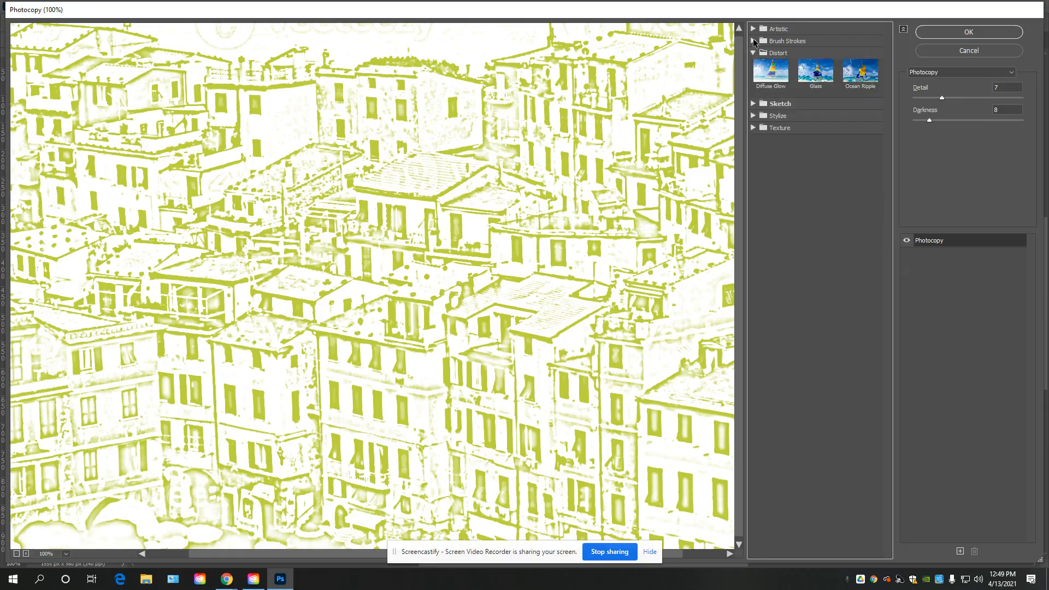
pyautogui.click(753, 41)
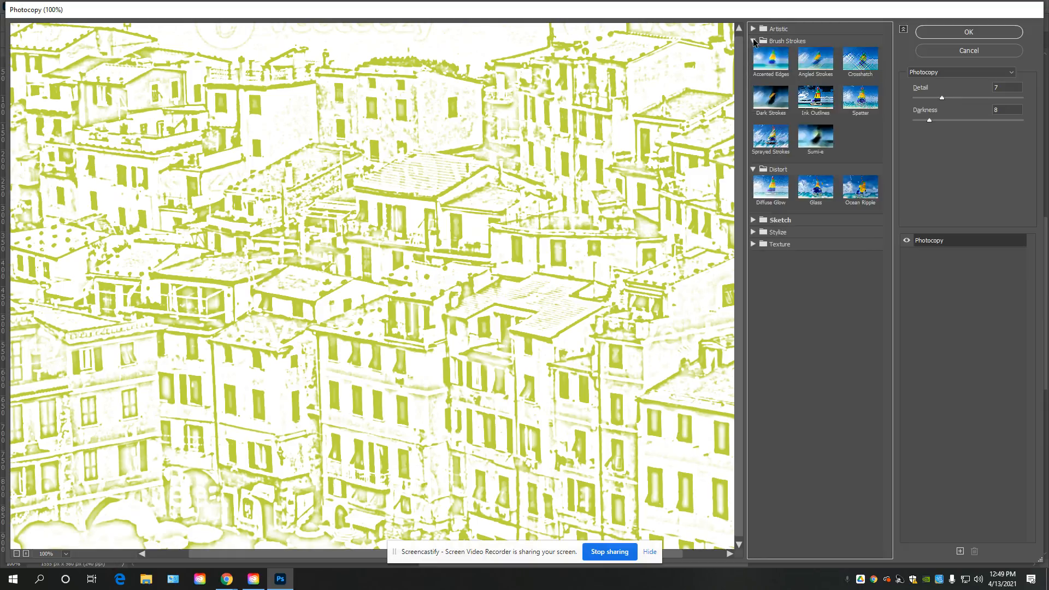
pyautogui.click(863, 55)
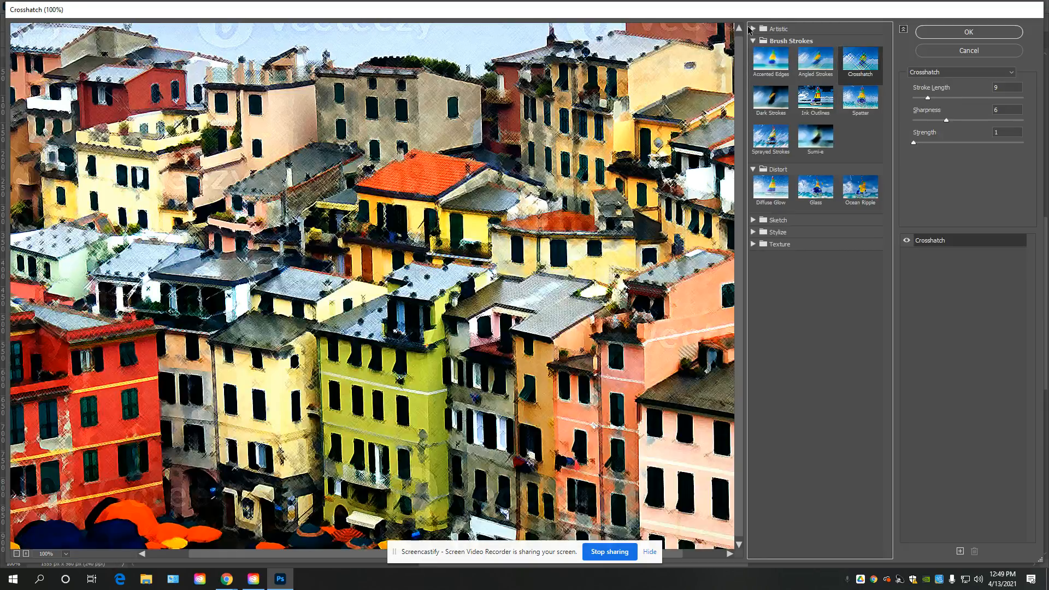
pyautogui.click(946, 98)
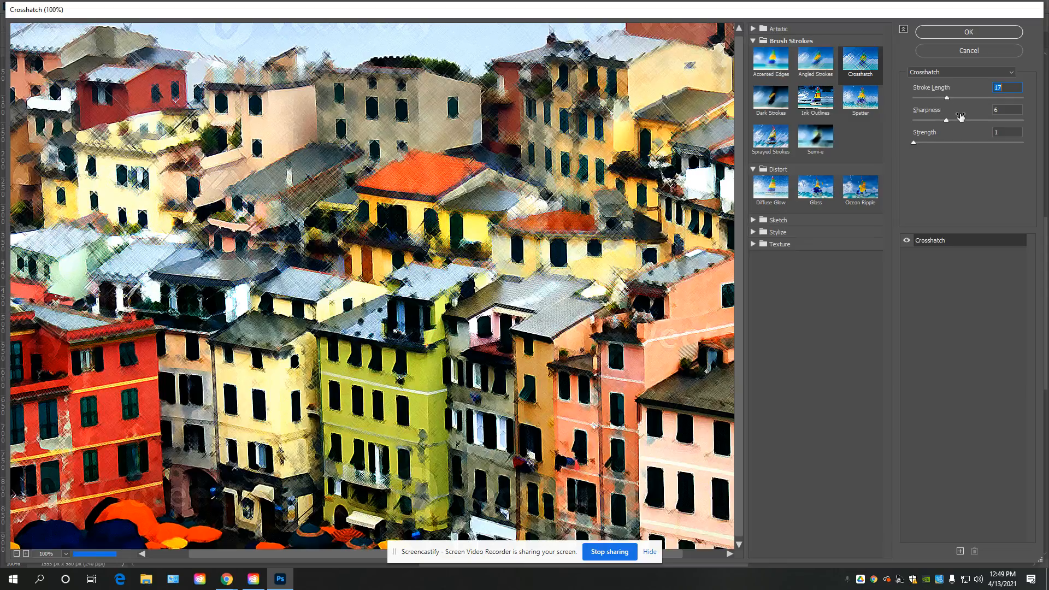
pyautogui.click(962, 120)
pyautogui.click(975, 98)
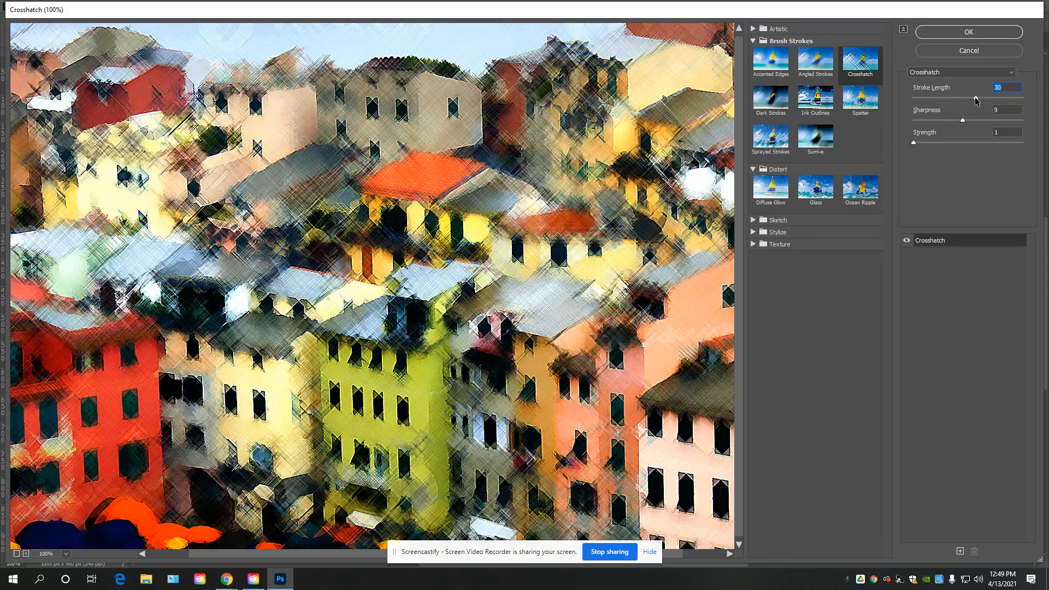
# Step: Try the Artistic filters Plastic Wrap and Cutout, setting Cutout to Number of Levels 4, Edge Simplicity 4 and Edge Fidelity 2
pyautogui.click(753, 29)
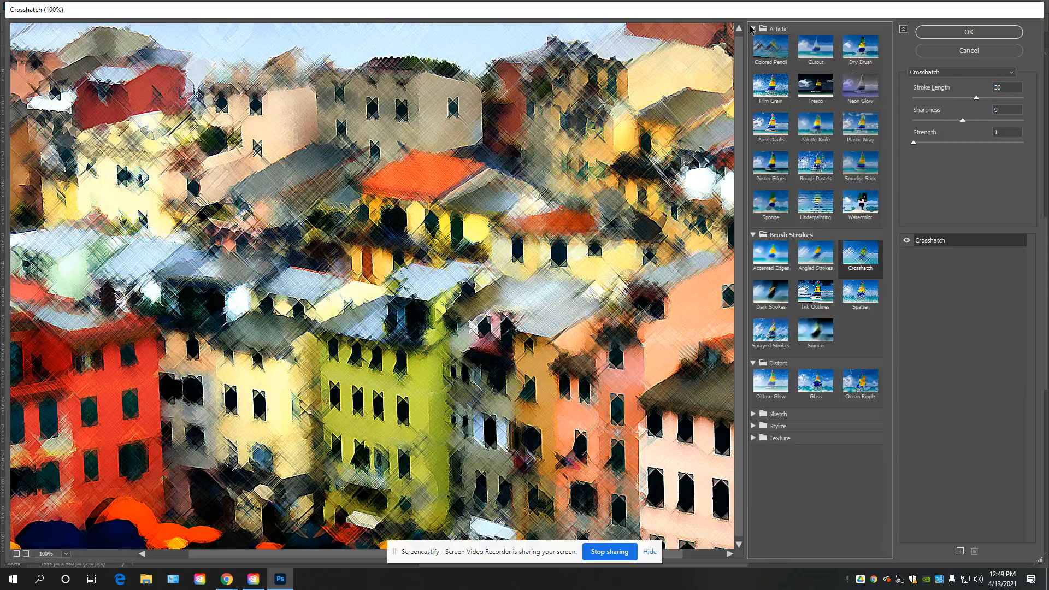
pyautogui.click(869, 122)
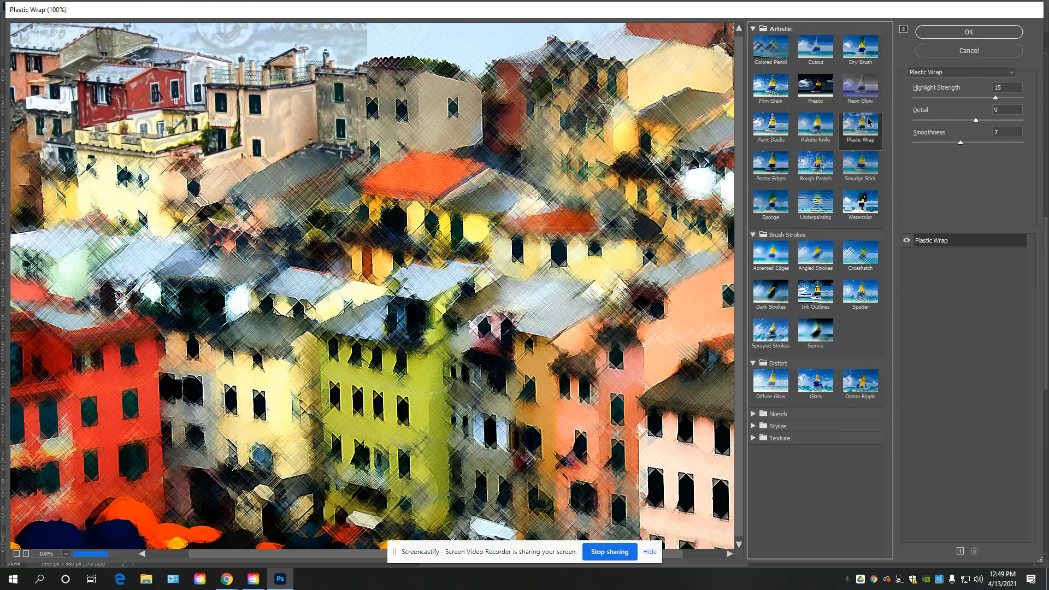
pyautogui.click(821, 55)
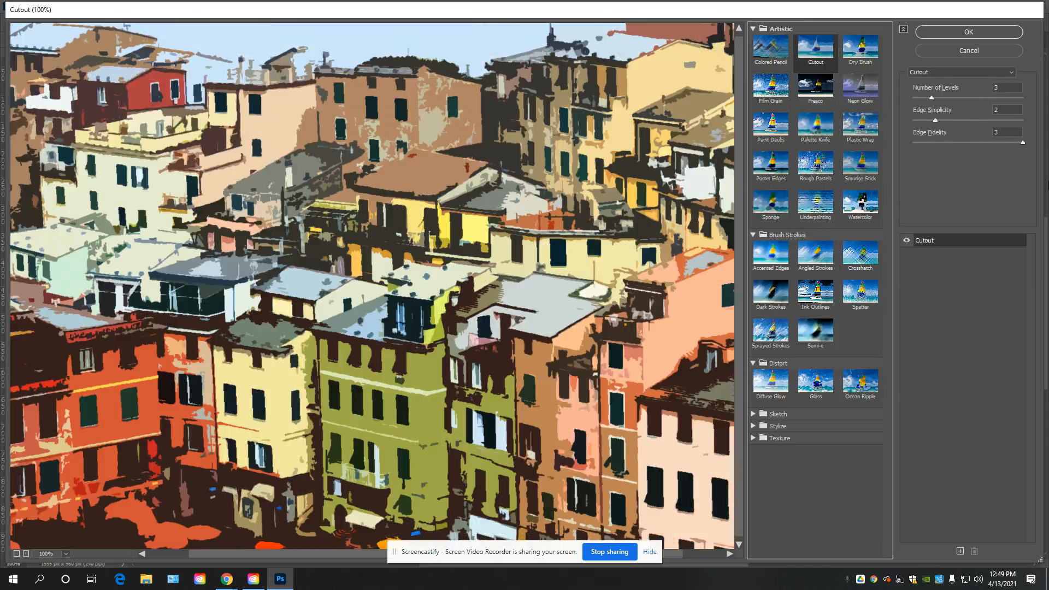
pyautogui.click(949, 99)
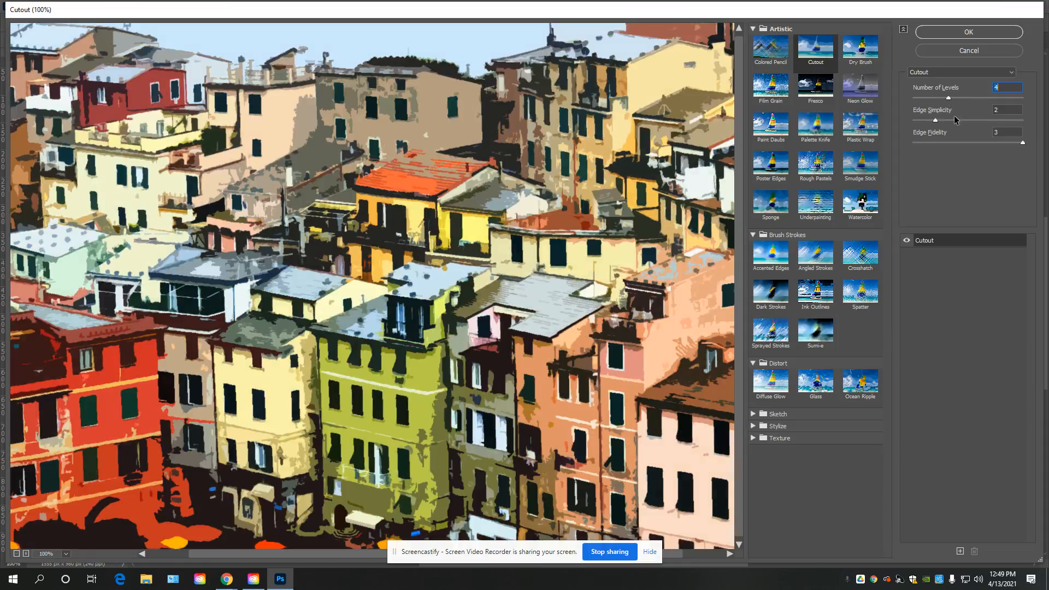
pyautogui.click(952, 118)
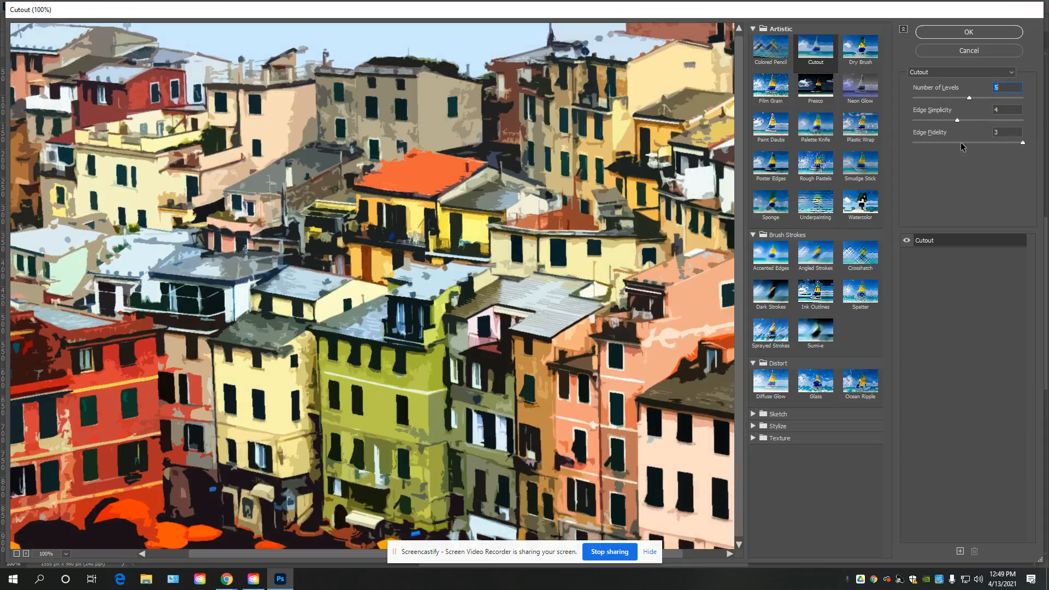
pyautogui.click(983, 140)
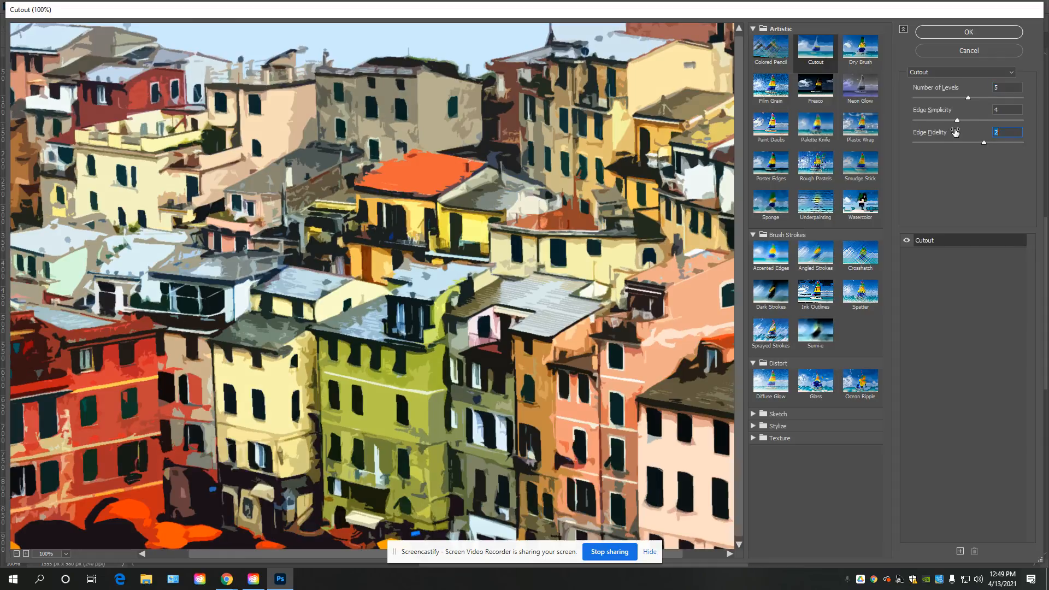
pyautogui.click(974, 119)
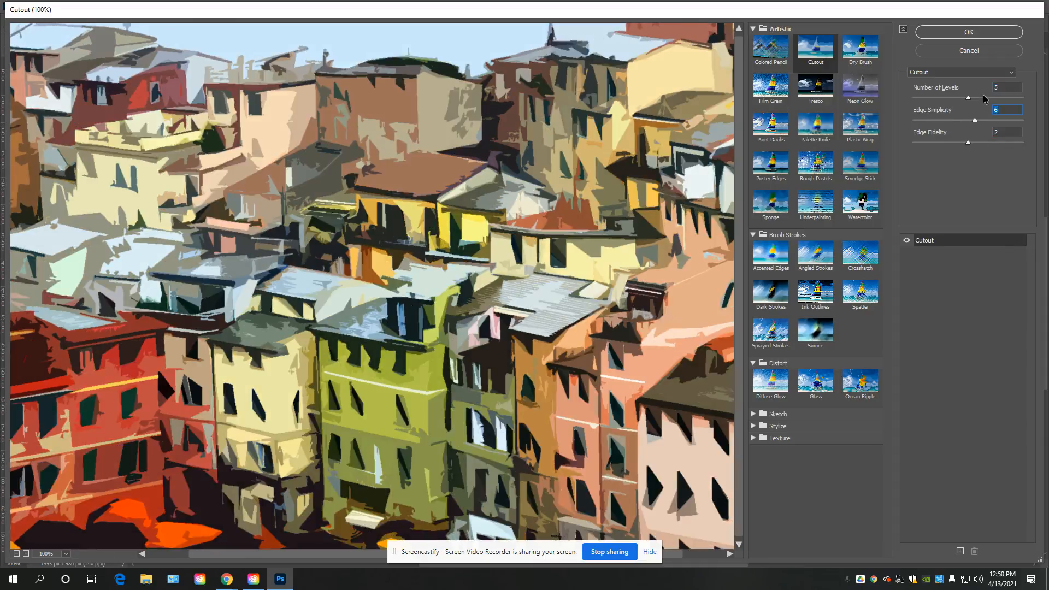
pyautogui.click(956, 97)
pyautogui.click(960, 119)
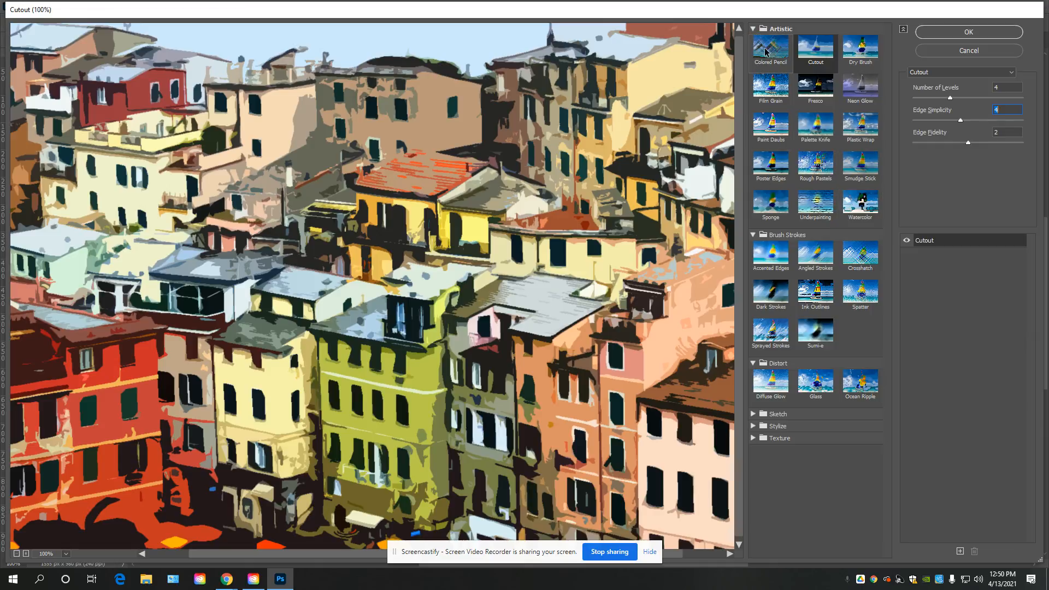
# Step: Try the Film Grain filter with Grain 9 and Highlight Area 7
pyautogui.click(784, 102)
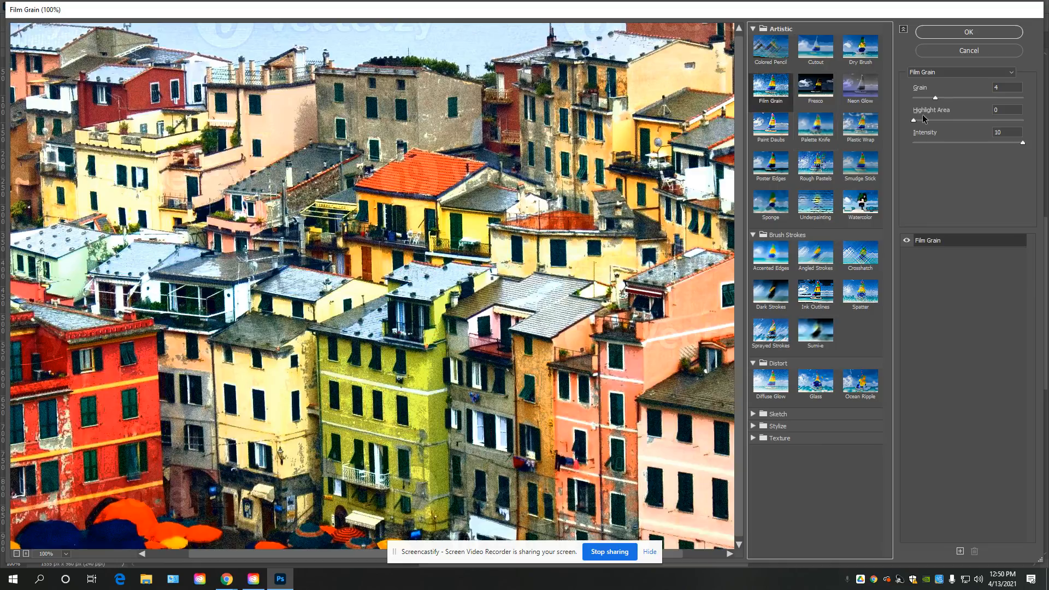
pyautogui.click(962, 98)
pyautogui.click(952, 120)
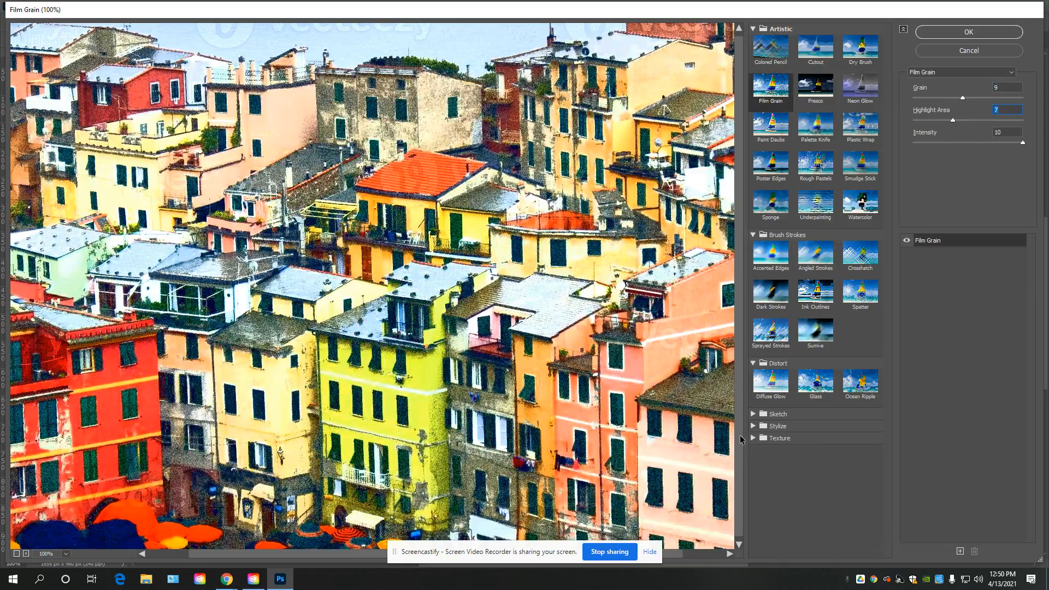
# Step: Expand the Sketch, Stylize and Texture filter groups, previewing Glowing Edges and Craquelure with Crack Spacing 40
pyautogui.click(754, 415)
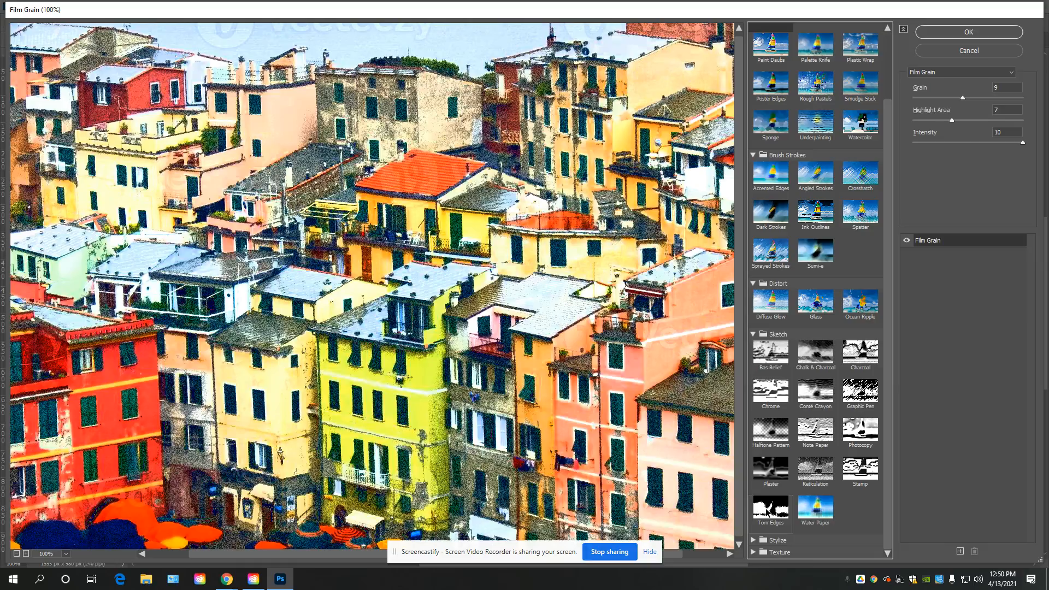
pyautogui.click(753, 540)
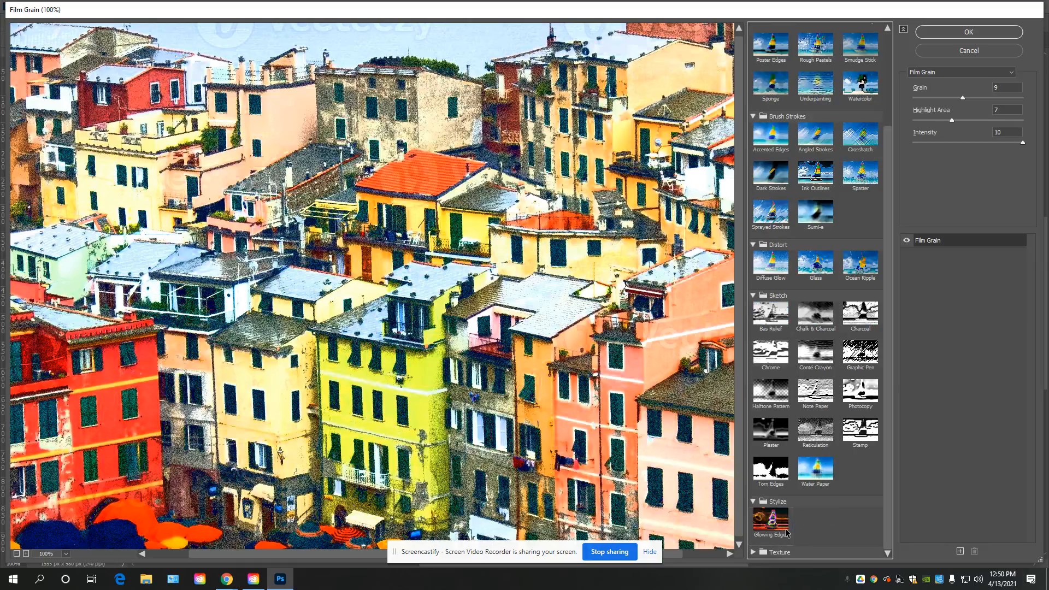
pyautogui.click(770, 519)
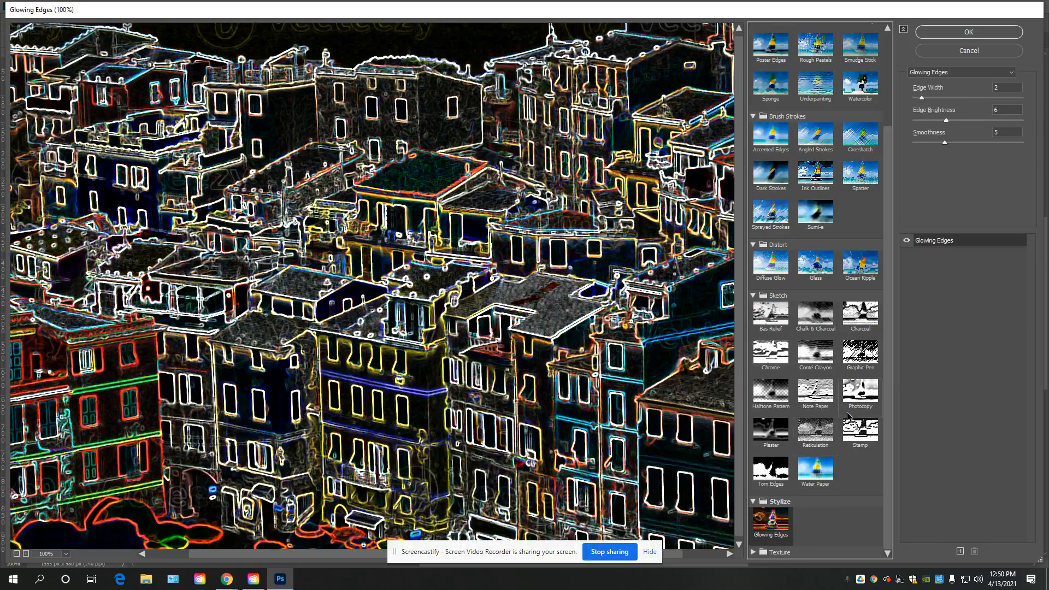
pyautogui.click(751, 553)
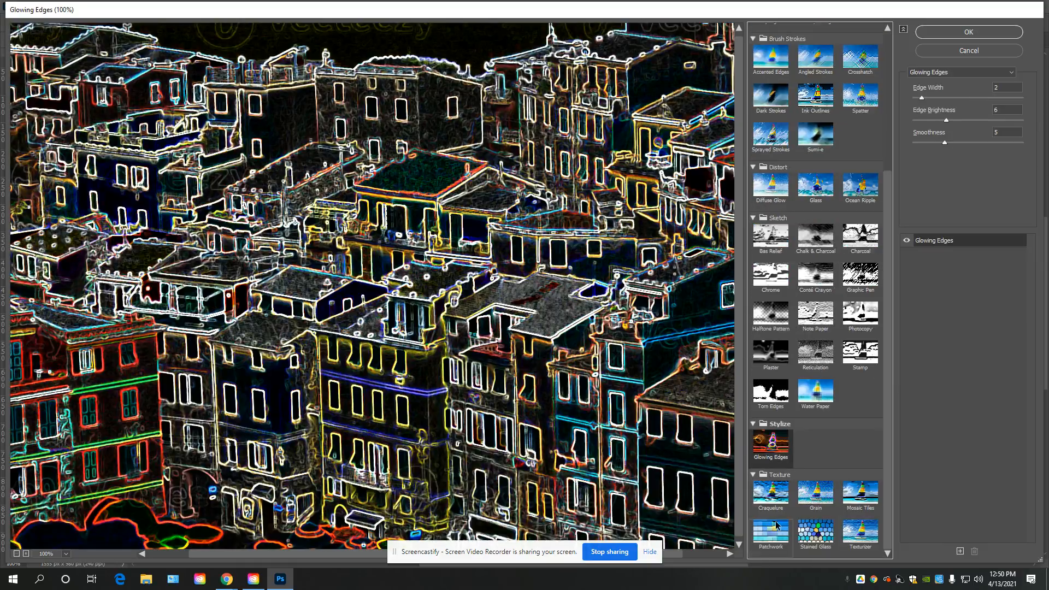
pyautogui.click(770, 494)
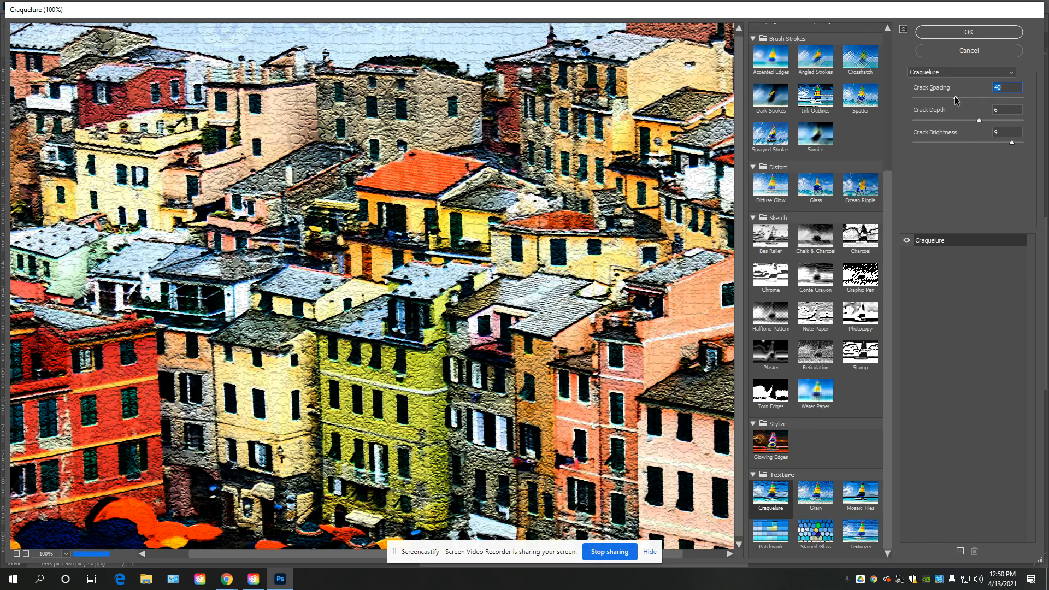
# Step: Preview the Stained Glass texture with Cell Size 4, Border Thickness 3 and Light Intensity 1
pyautogui.click(814, 533)
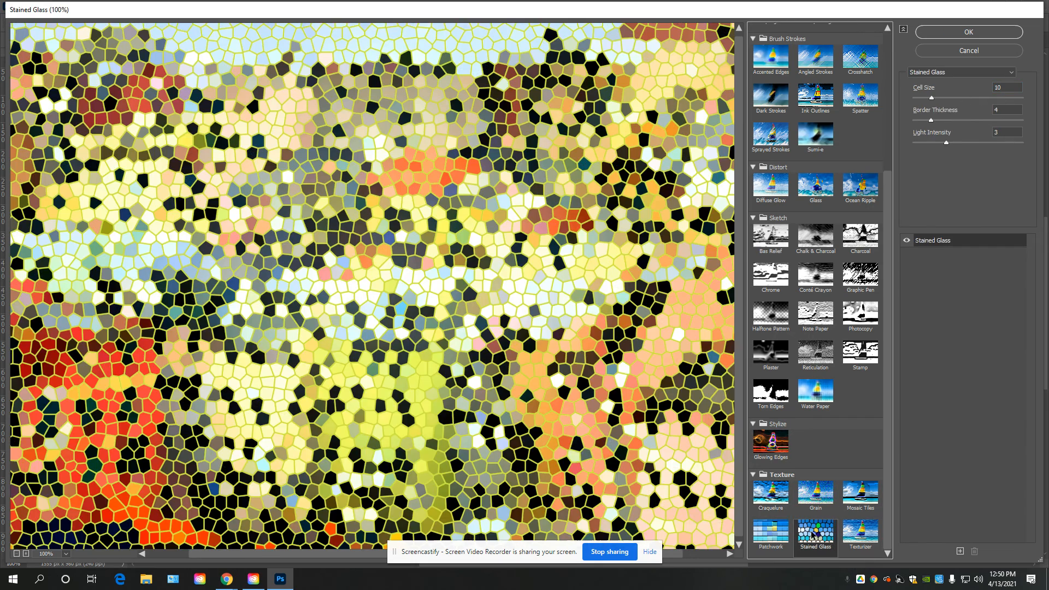
pyautogui.click(932, 144)
pyautogui.click(919, 98)
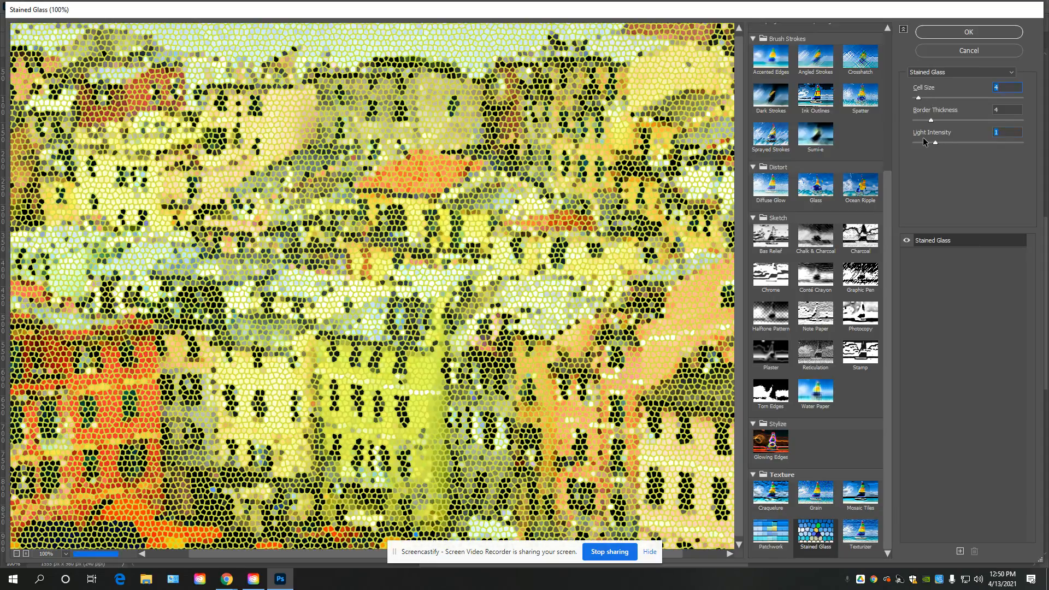
pyautogui.click(924, 143)
pyautogui.click(923, 120)
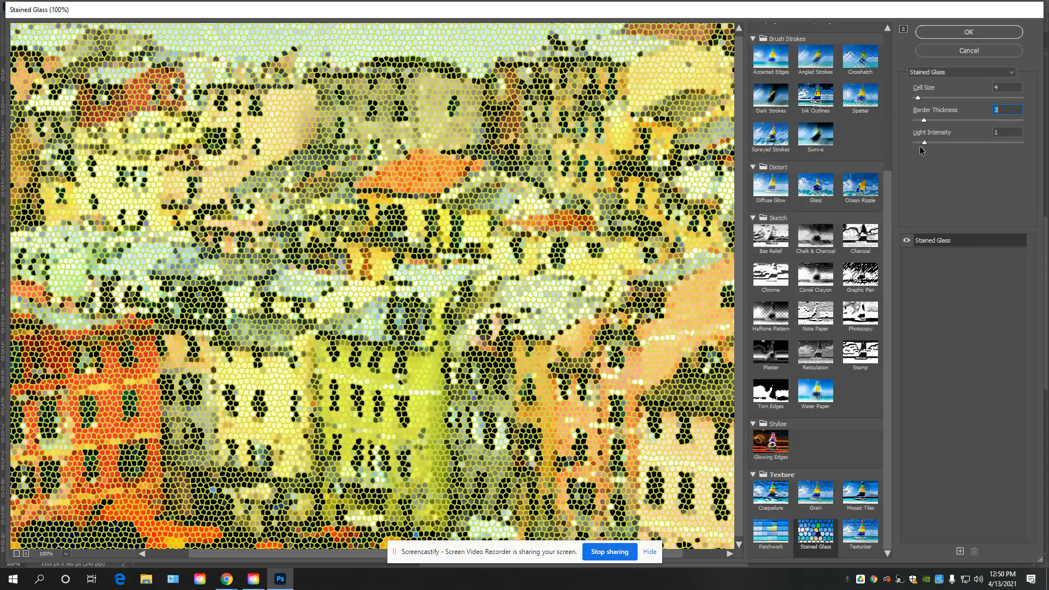
# Step: Discard the Stained Glass effect and look over the available Blur filters
pyautogui.click(966, 52)
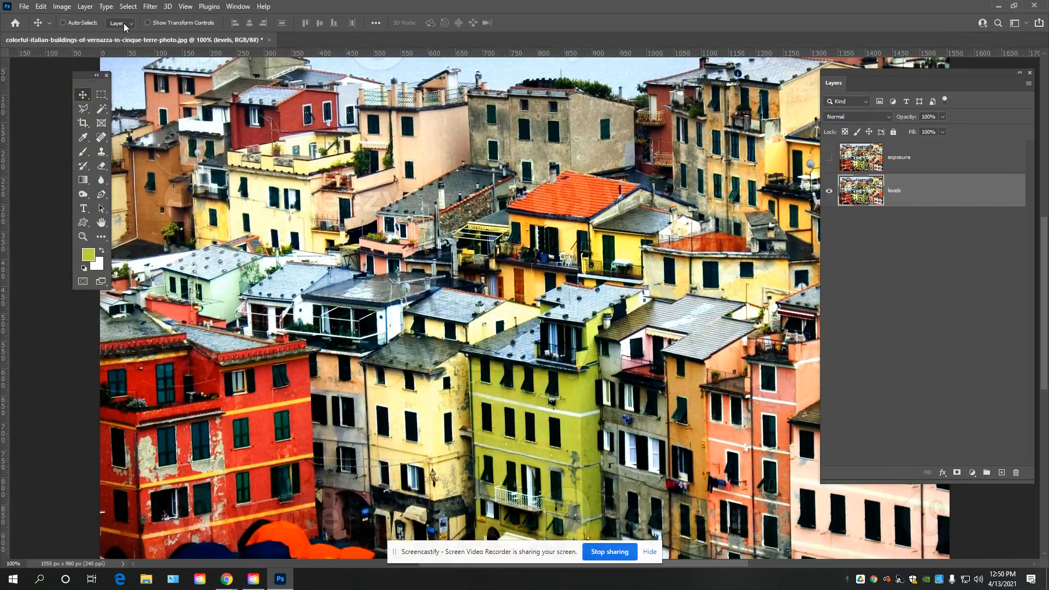
pyautogui.click(150, 8)
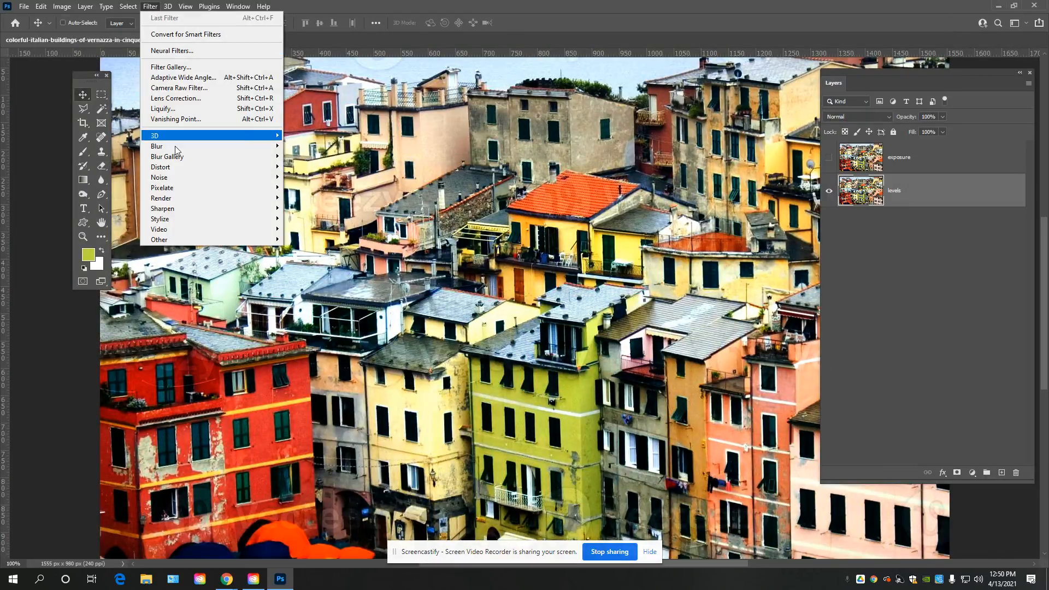
pyautogui.moveTo(175, 146)
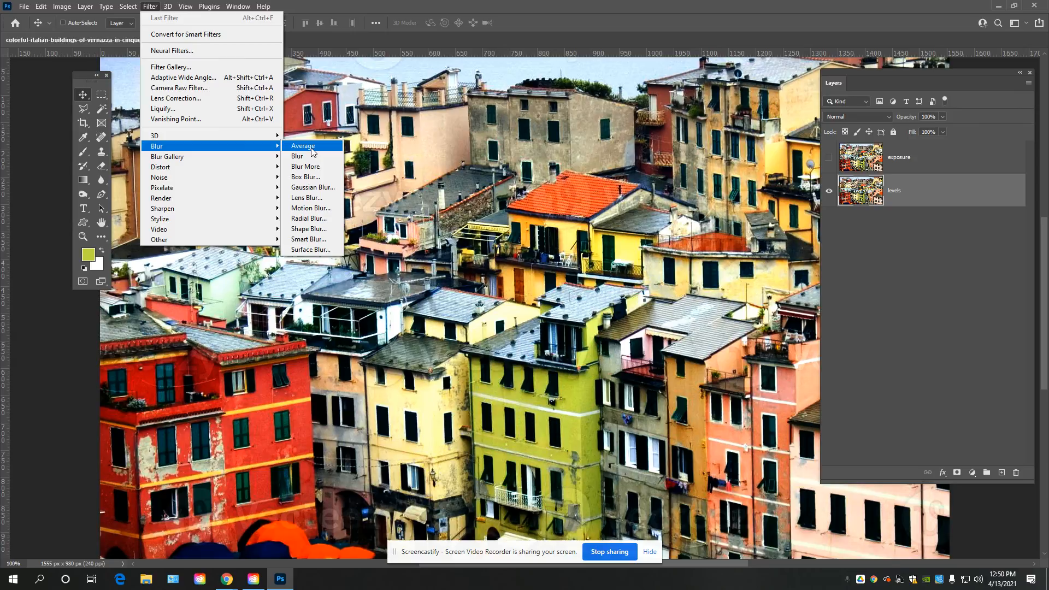
pyautogui.click(440, 5)
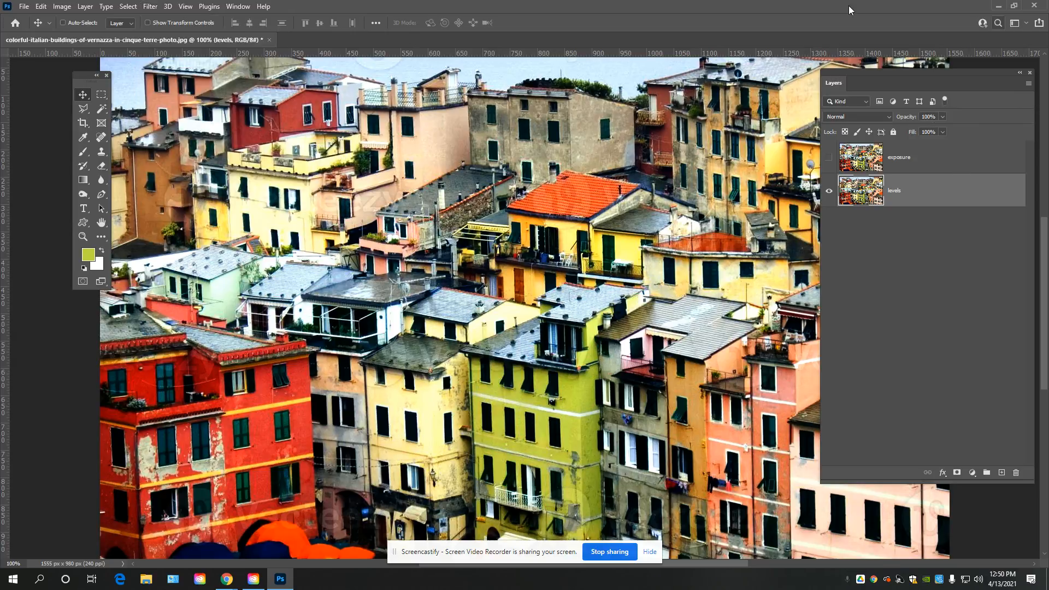
# Step: Try Gaussian Blur on the levels layer with a radius of 9.6 pixels
pyautogui.click(150, 7)
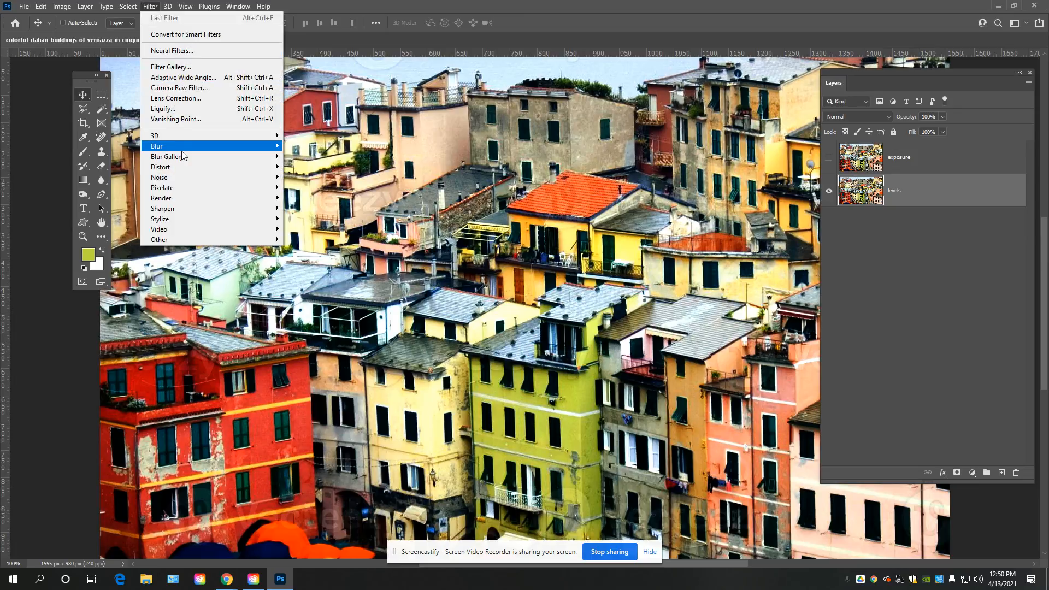
pyautogui.moveTo(179, 147)
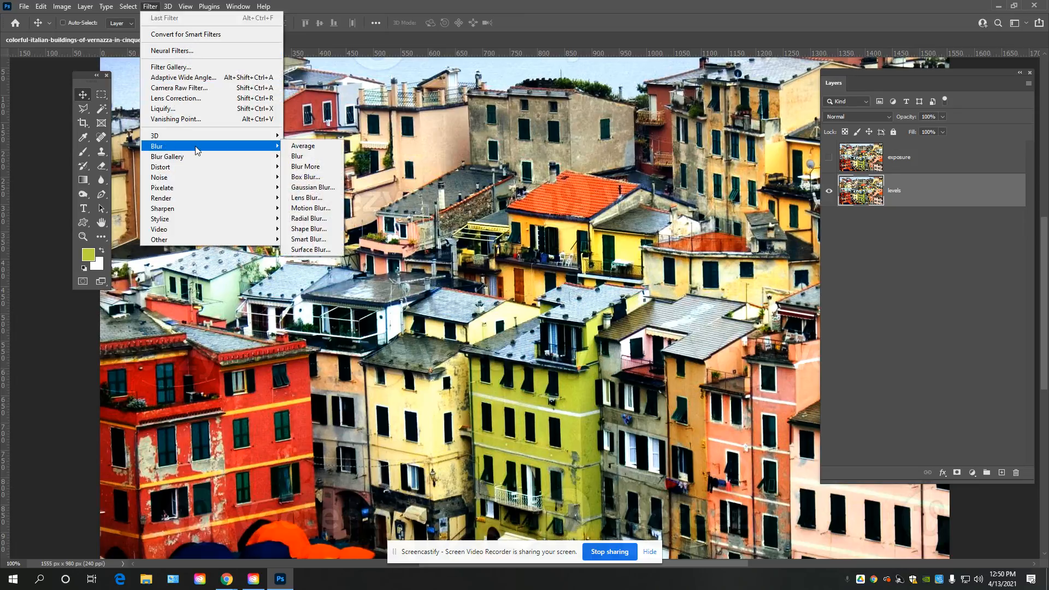
pyautogui.click(309, 188)
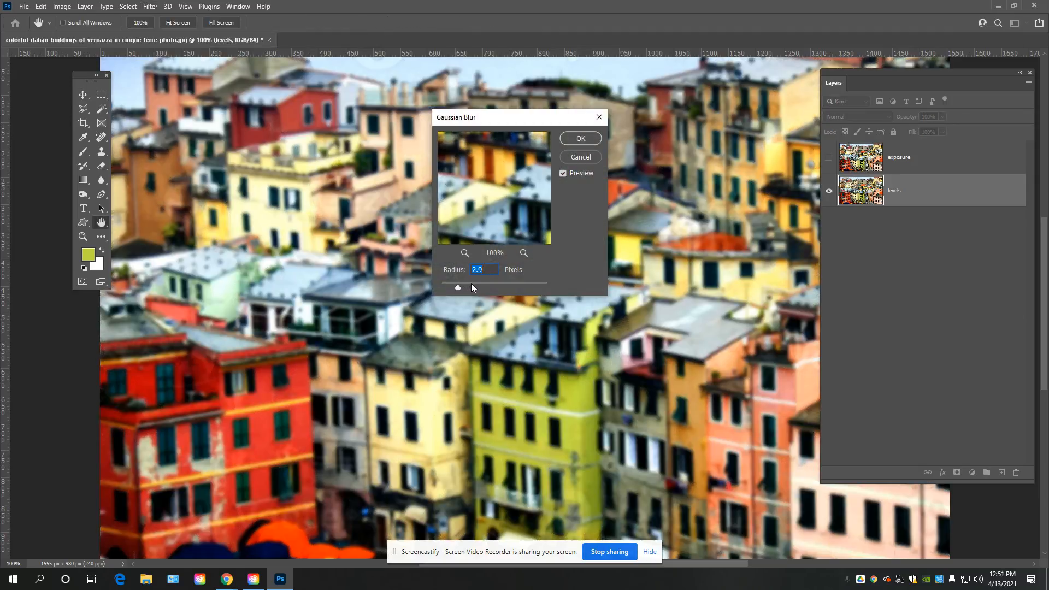
pyautogui.click(472, 284)
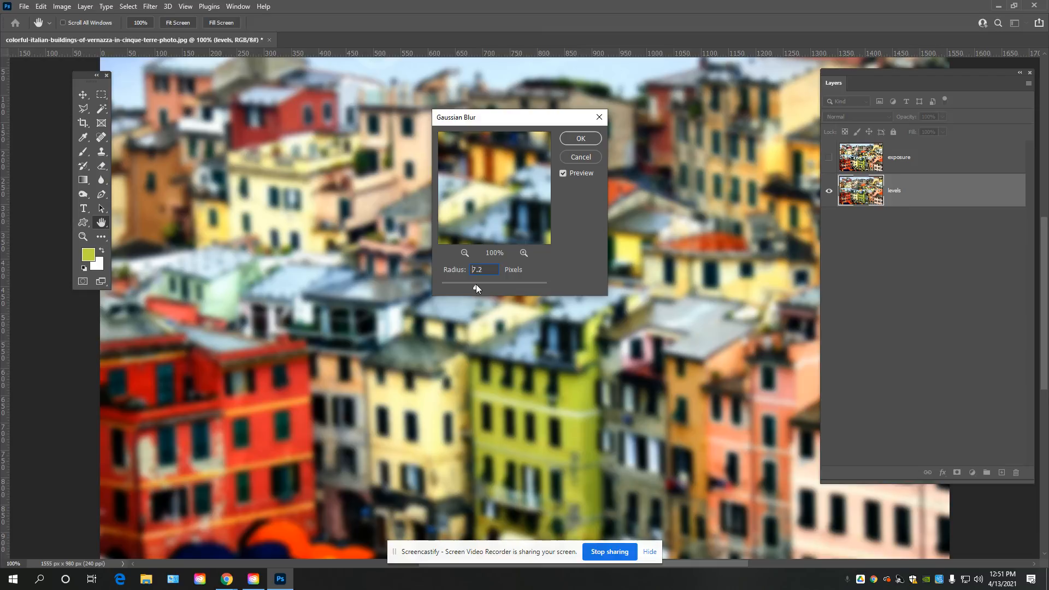
pyautogui.click(476, 285)
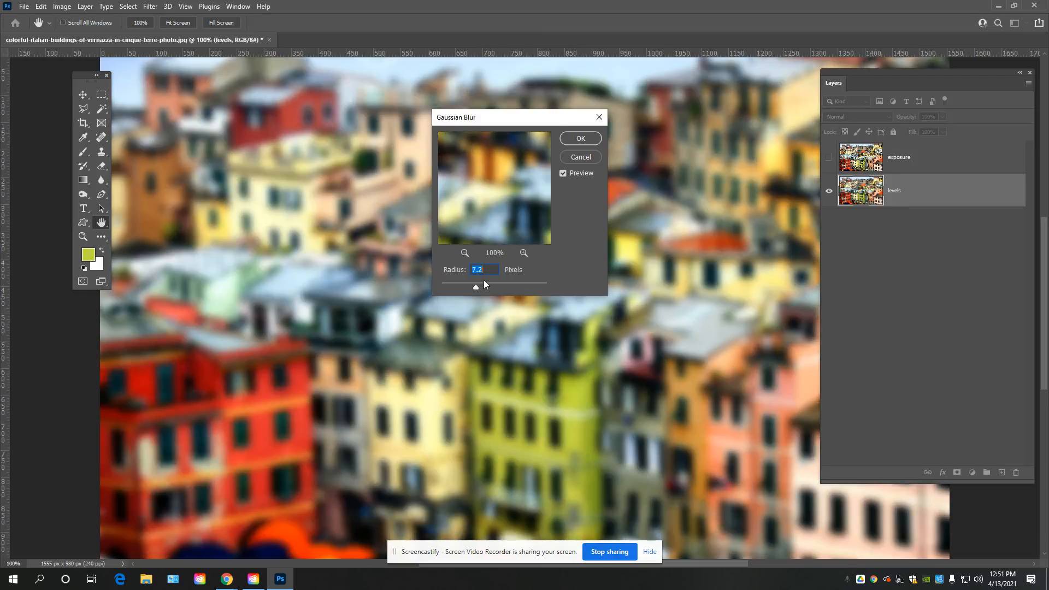
pyautogui.click(483, 282)
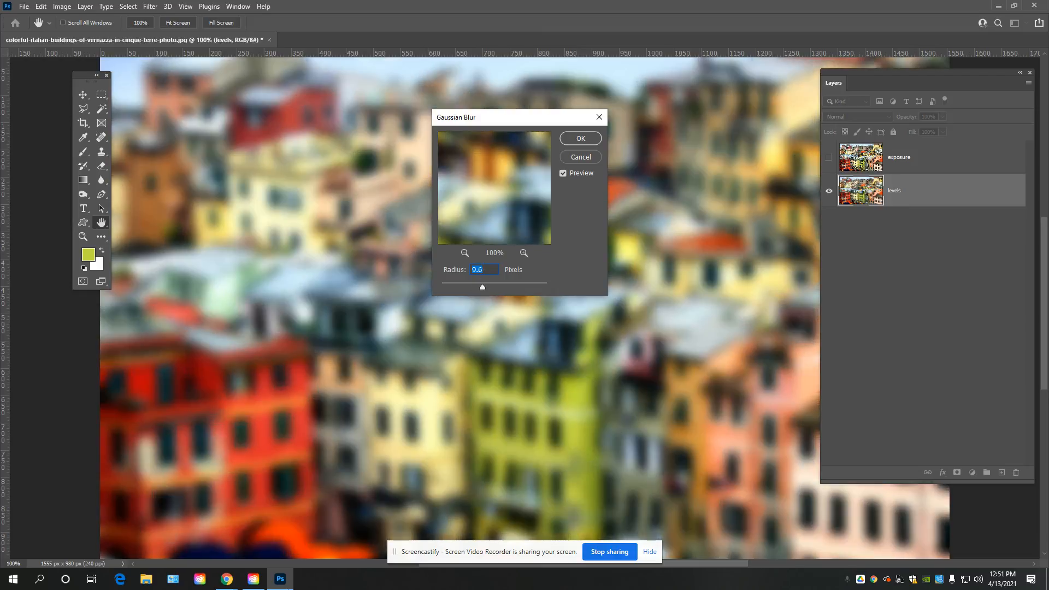
# Step: Switch to Google Drive in Chrome and browse the example projects in the Cubes folder
pyautogui.click(227, 579)
pyautogui.click(164, 527)
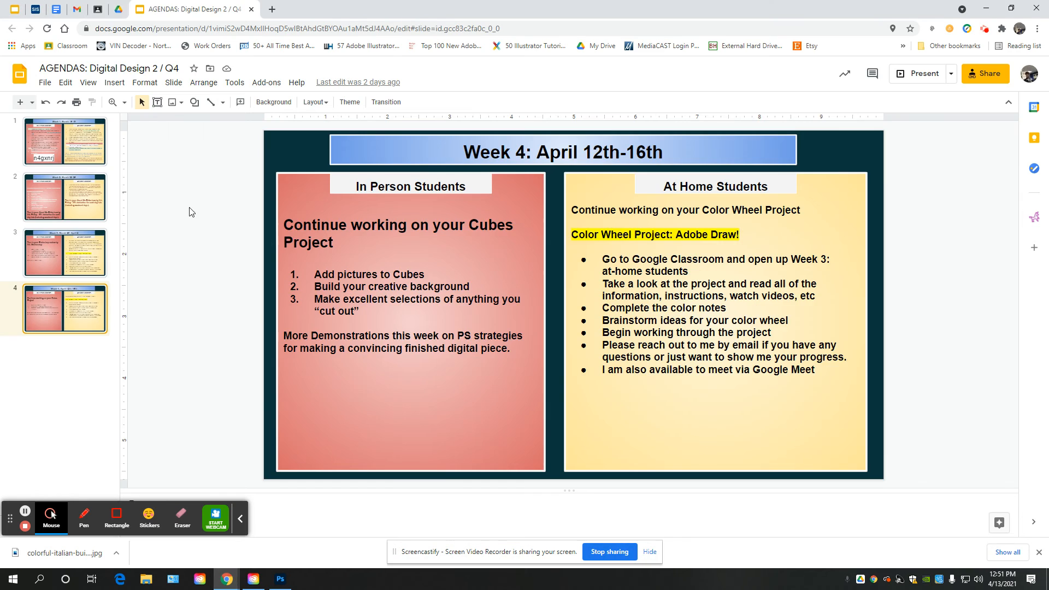
pyautogui.click(118, 9)
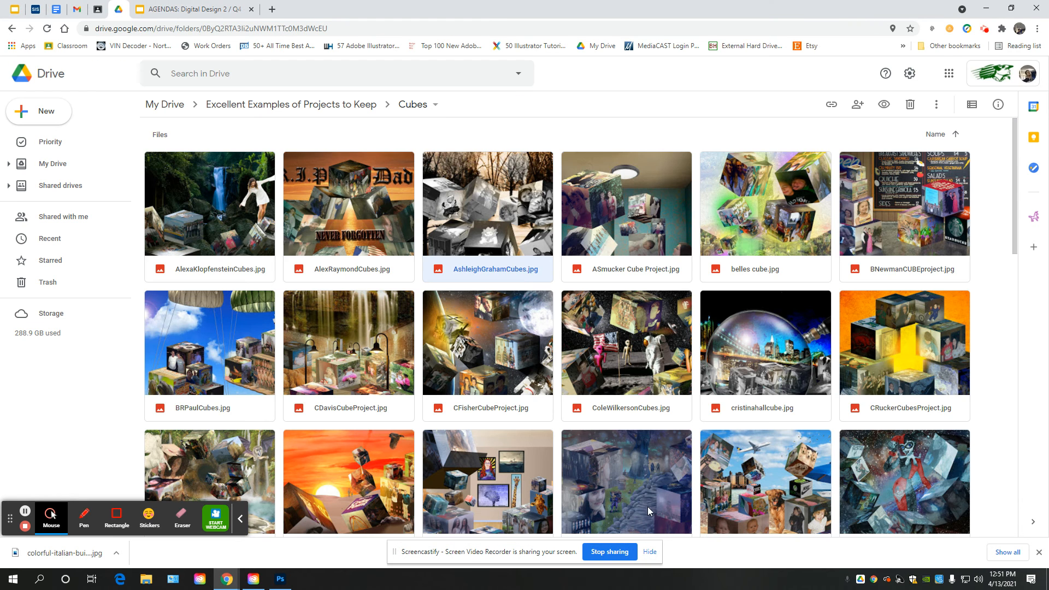
pyautogui.scroll(-5, 631, 501)
pyautogui.scroll(-10, 647, 483)
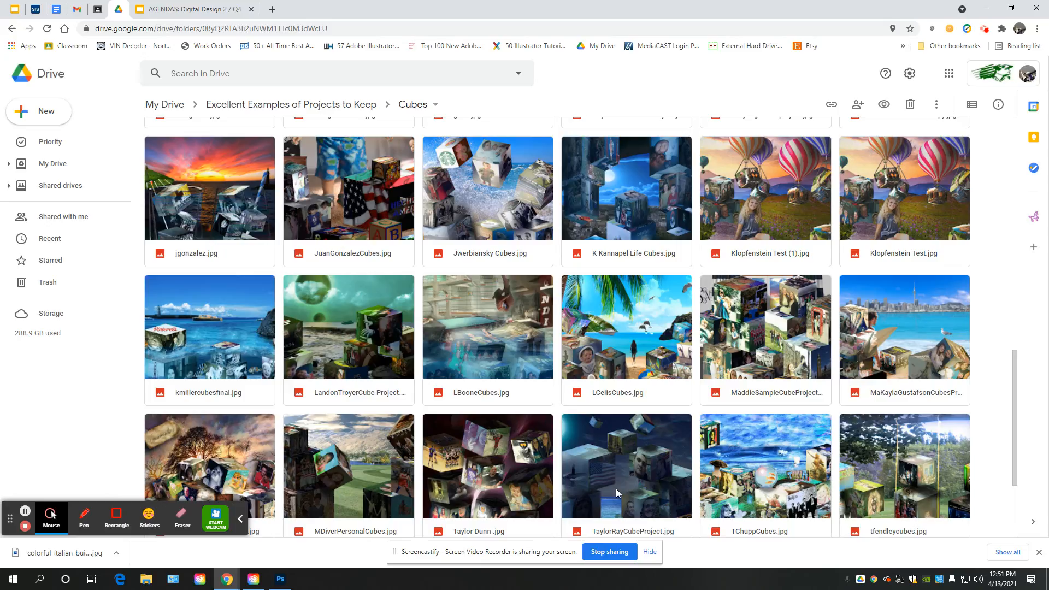
pyautogui.scroll(-2, 656, 306)
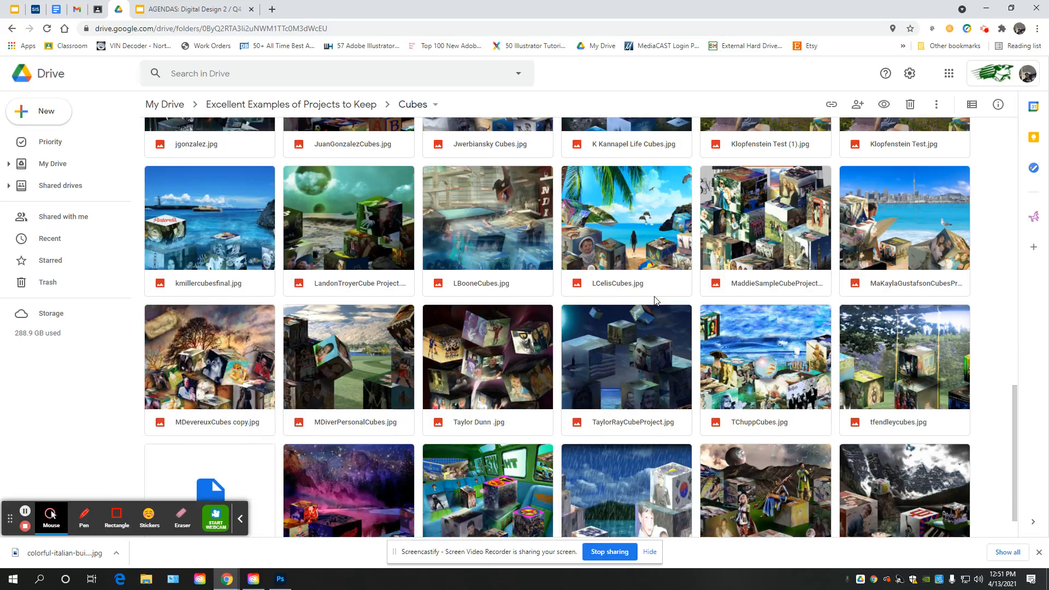
pyautogui.scroll(-1, 656, 300)
# Step: Open the ocean cube project with the Pinterest cube, examine its background and cubes up close, and close the preview
pyautogui.click(218, 153)
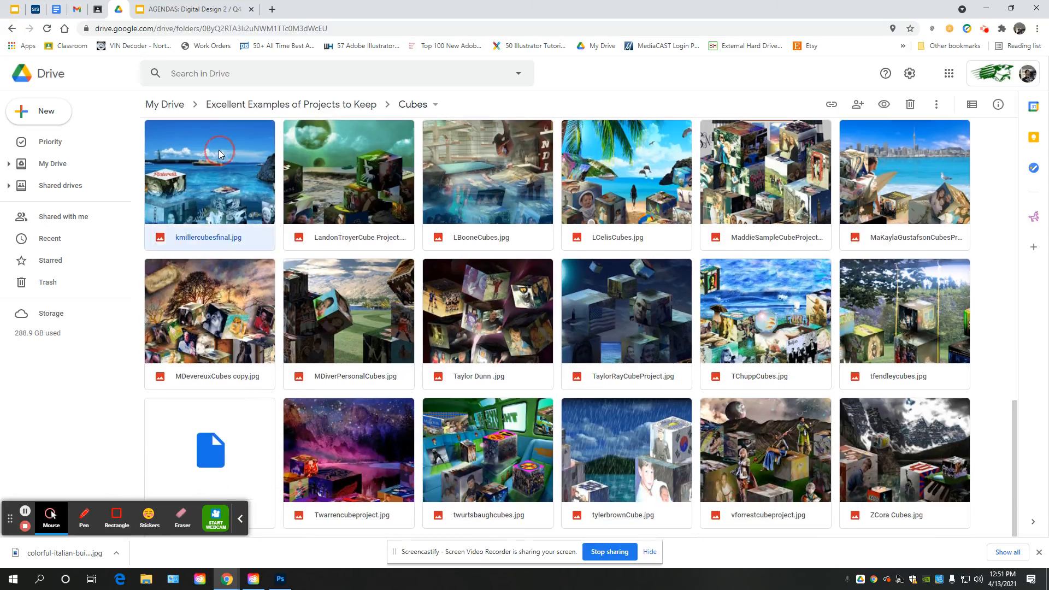
pyautogui.click(219, 153)
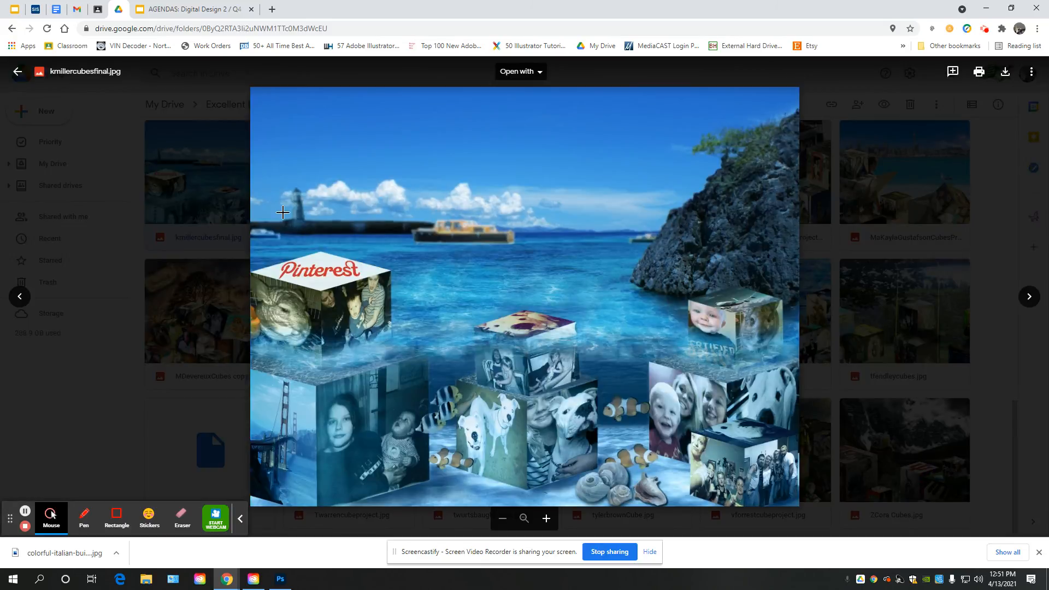
pyautogui.scroll(5, 646, 257)
pyautogui.moveTo(481, 282); pyautogui.dragTo(758, 437)
pyautogui.scroll(-3, 143, 292)
pyautogui.scroll(-4, 147, 295)
pyautogui.click(18, 71)
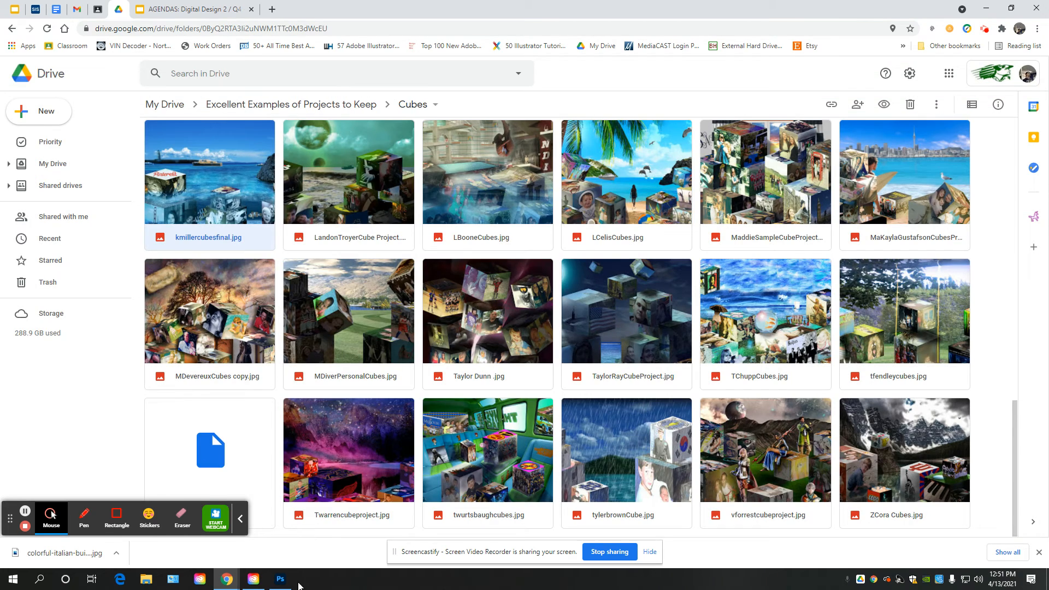
# Step: Switch back to Photoshop and discard the Gaussian Blur
pyautogui.click(284, 580)
pyautogui.click(581, 157)
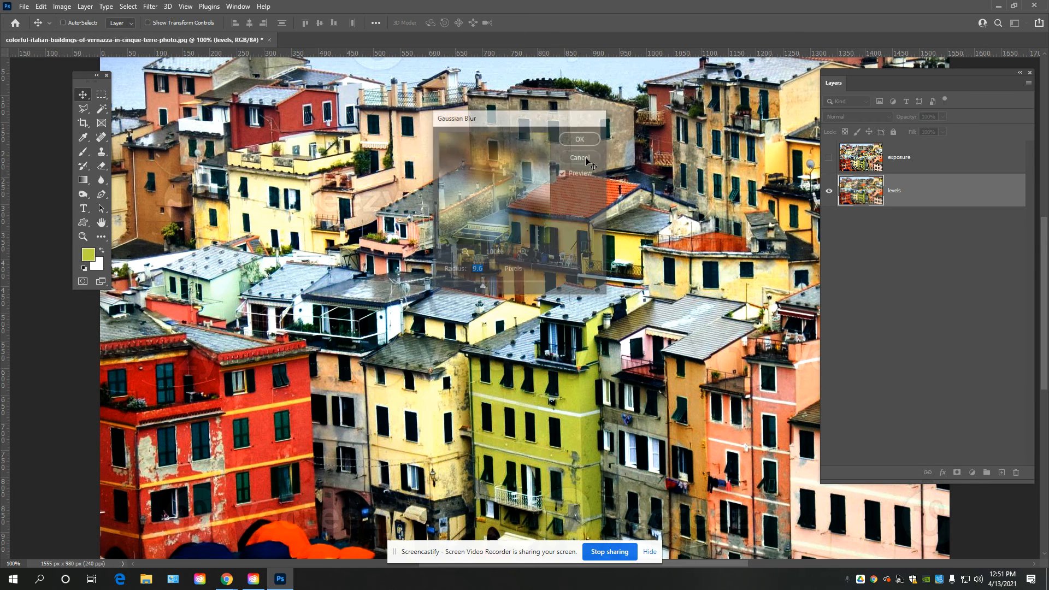
# Step: Try the Lighting Effects render filter, widening the spot light and moving it over the buildings in the middle of the photo
pyautogui.click(151, 7)
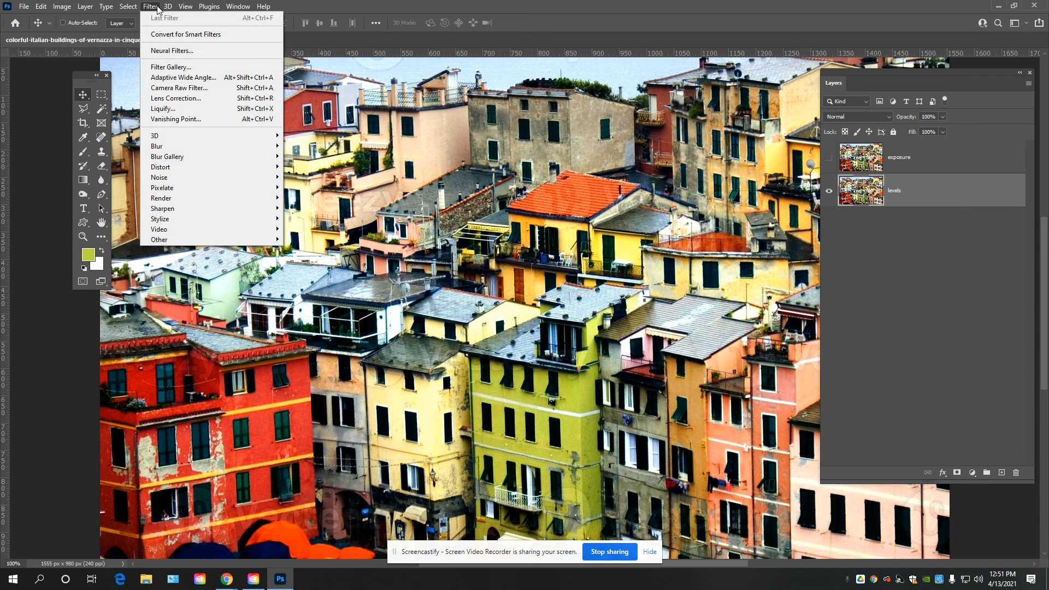
pyautogui.moveTo(186, 172)
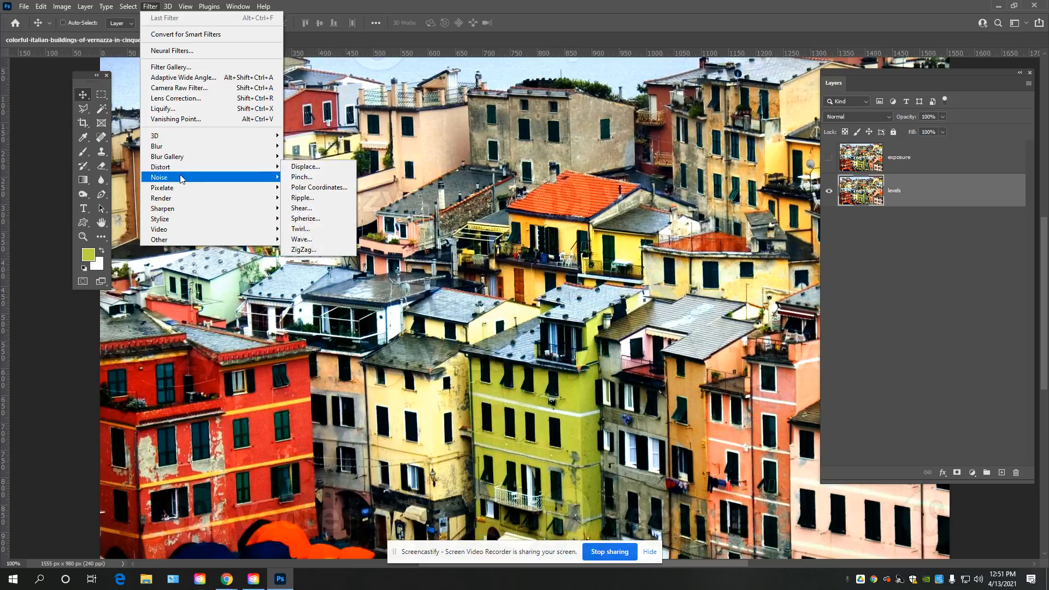
pyautogui.moveTo(188, 190)
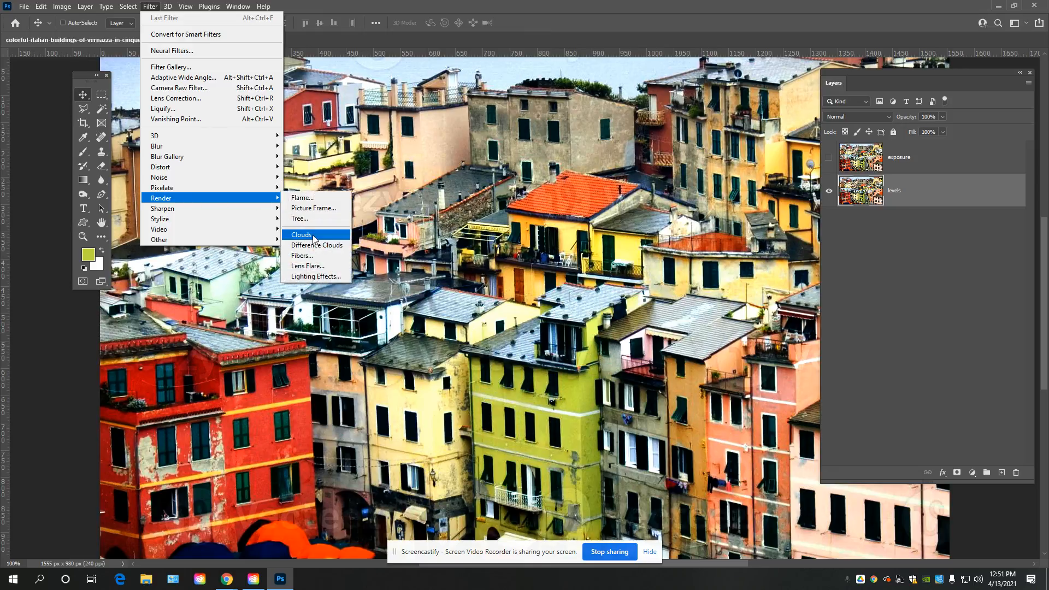
pyautogui.click(342, 277)
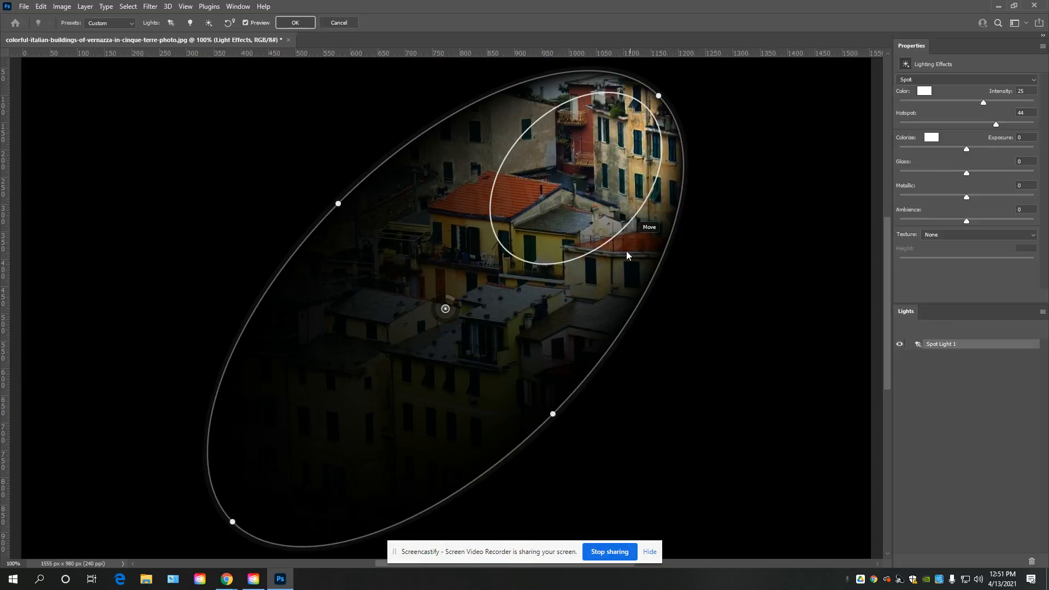
pyautogui.moveTo(556, 414); pyautogui.dragTo(649, 471)
pyautogui.moveTo(546, 230); pyautogui.dragTo(610, 275)
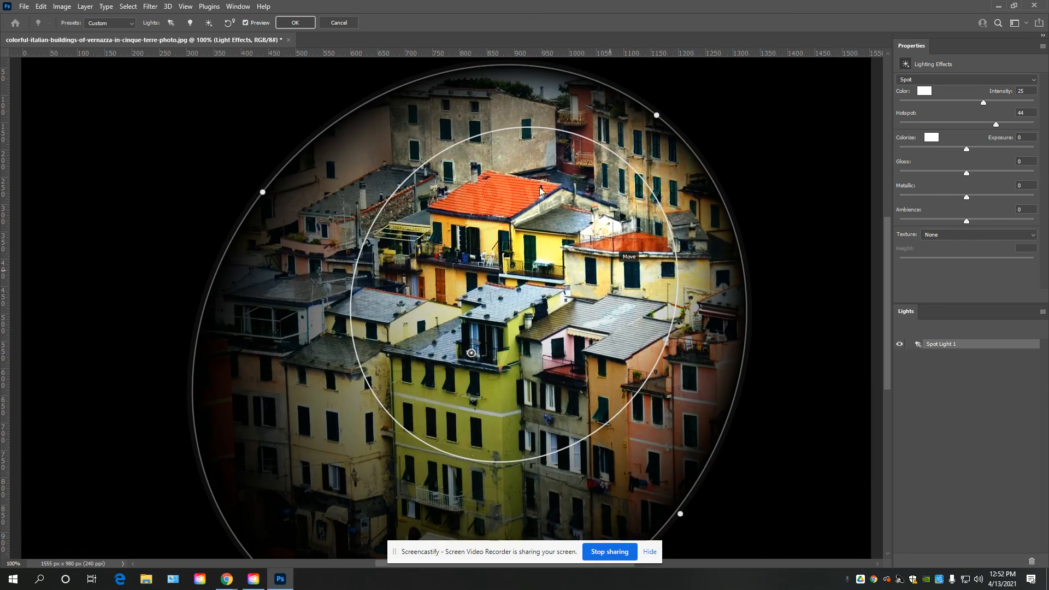
# Step: Try the Five Lights Down lighting preset and cancel the Lighting Effects filter
pyautogui.click(130, 23)
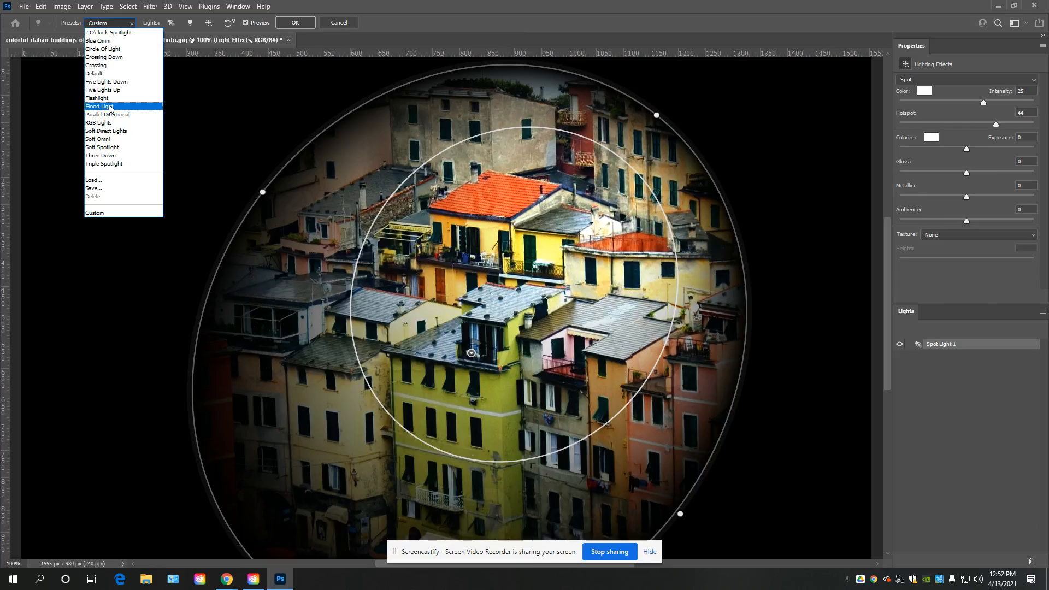
pyautogui.click(106, 82)
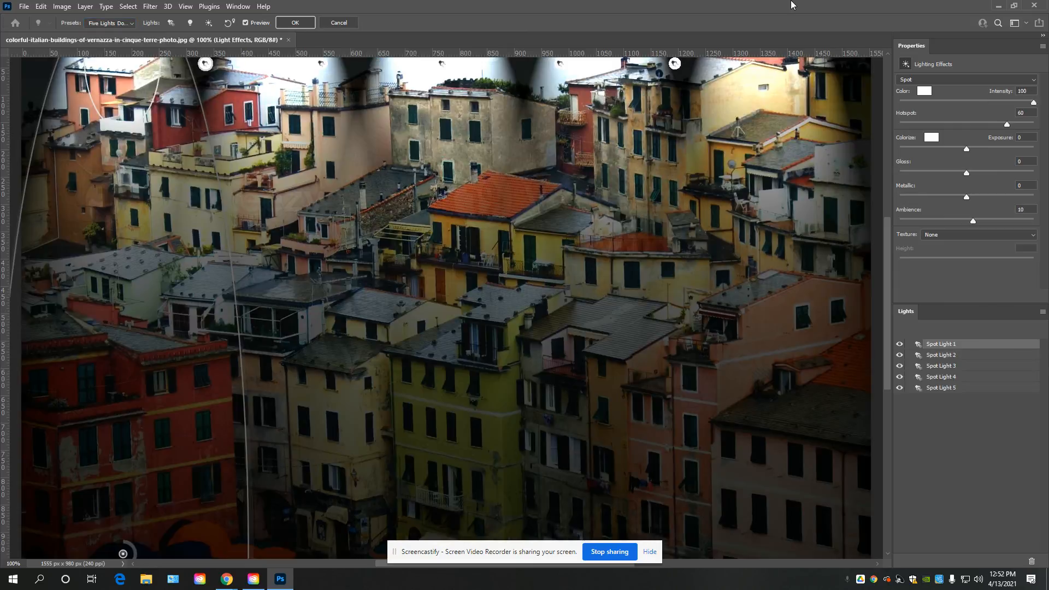
pyautogui.click(336, 23)
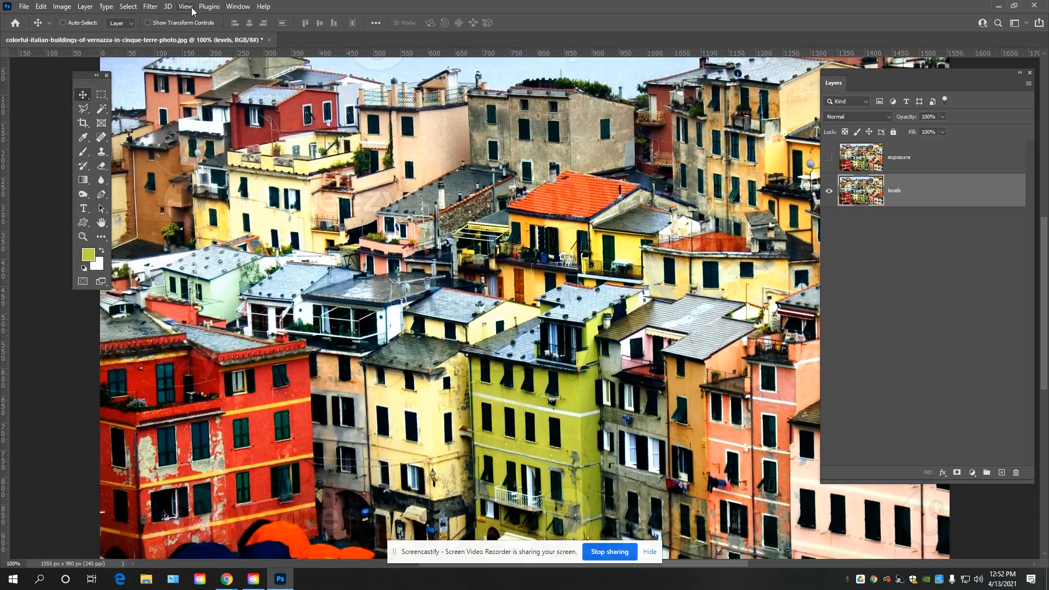
# Step: Start the Oil Paint stylize filter on the levels layer and turn on its preview with the photo at 300%
pyautogui.click(149, 9)
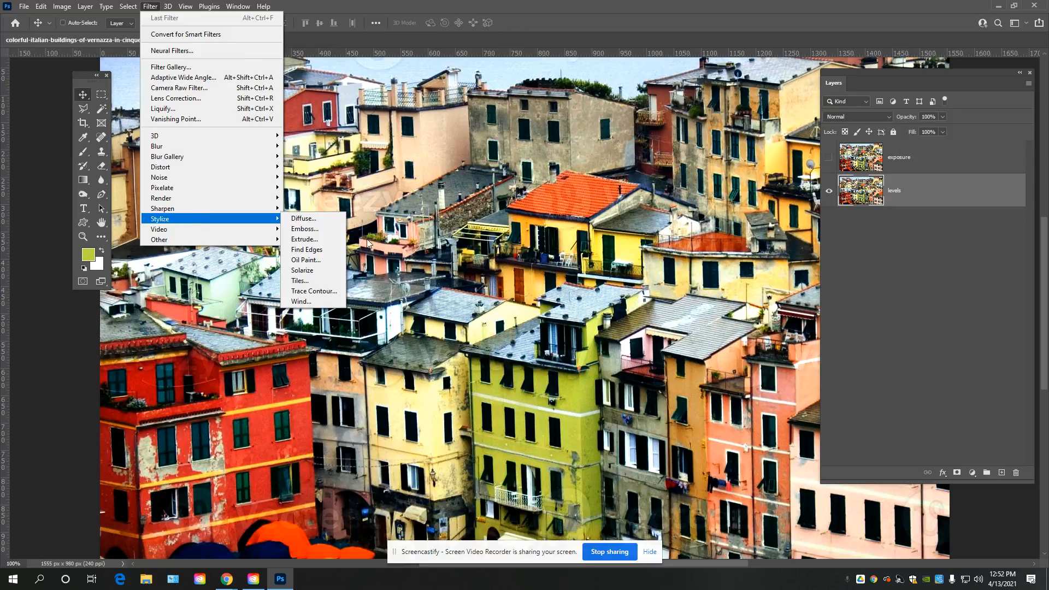
pyautogui.click(323, 261)
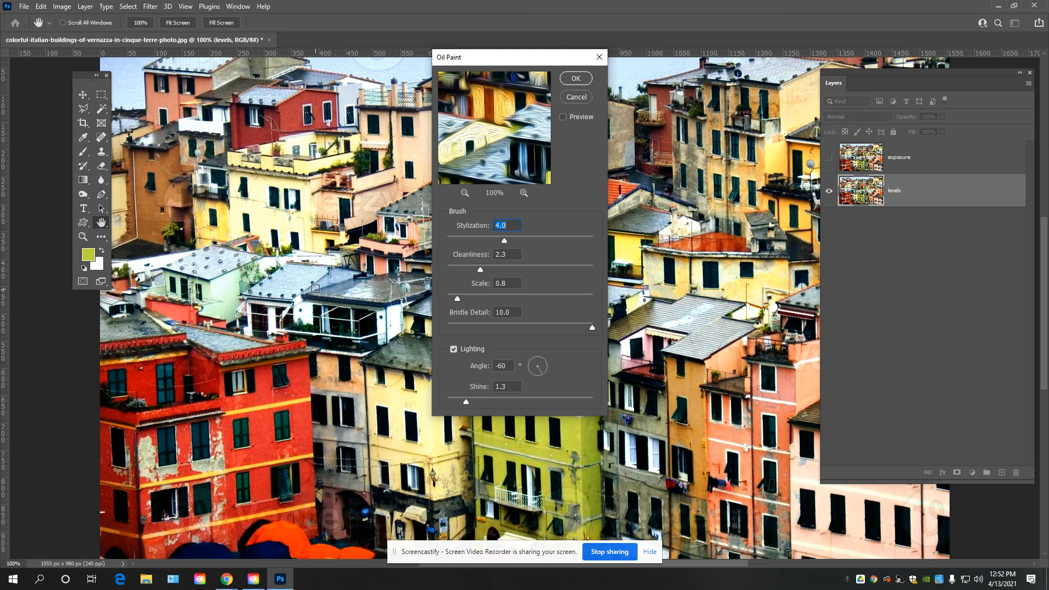
pyautogui.hotkey('ctrl', '+')
pyautogui.hotkey('ctrl', '+')
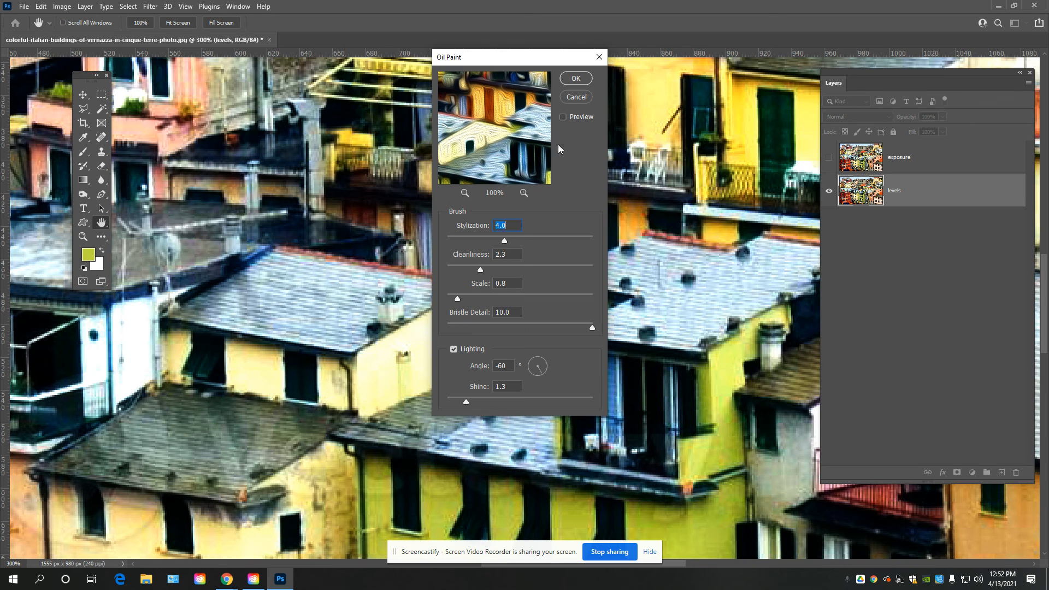
pyautogui.click(565, 117)
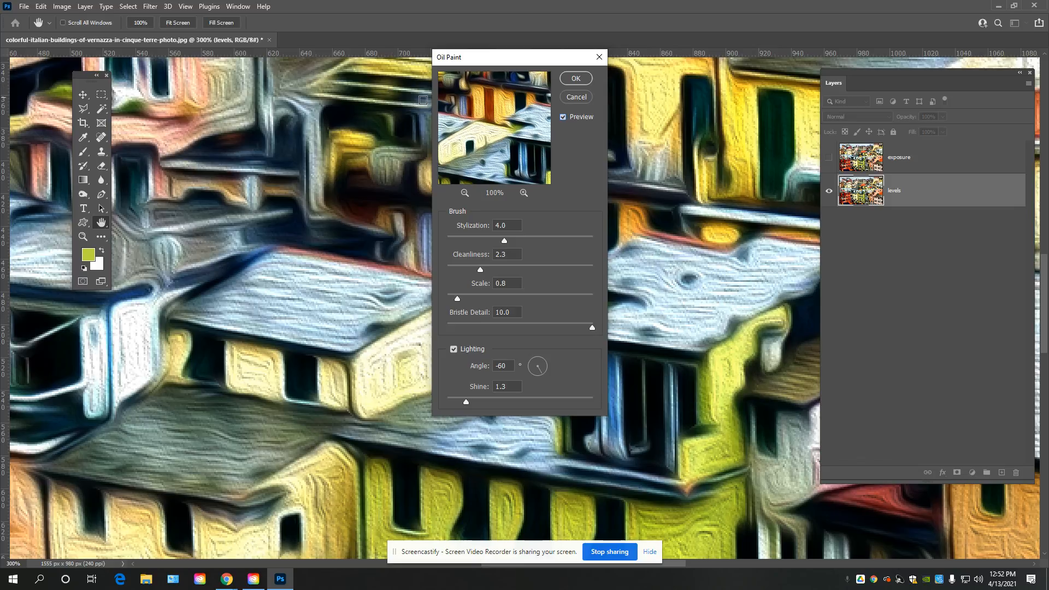
# Step: Apply Oil Paint with Stylization 4.8, Cleanliness 3.2, Scale 2.1 and a lighting angle of -47°
pyautogui.click(516, 237)
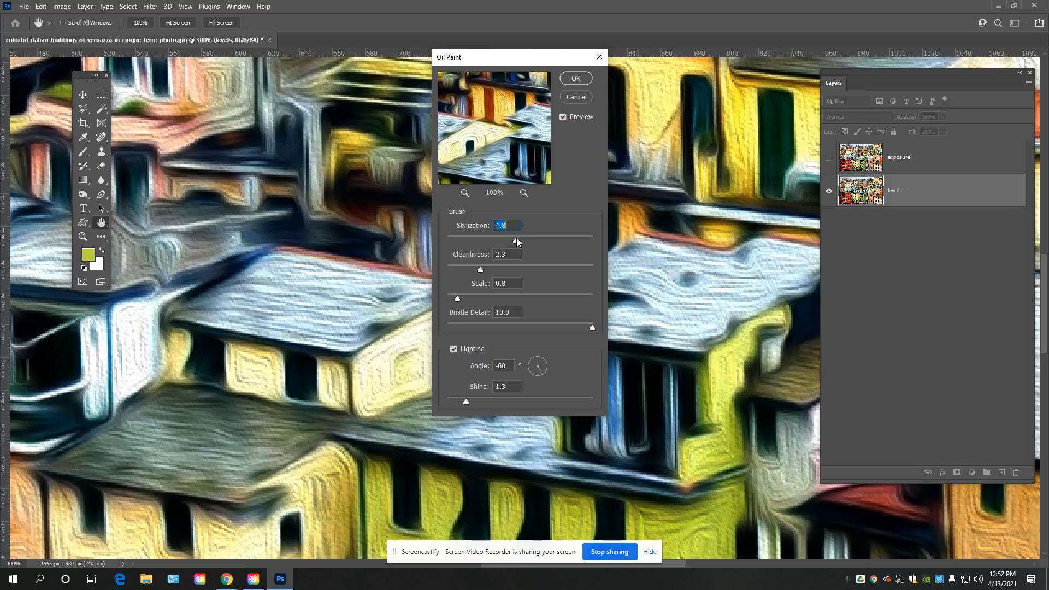
pyautogui.click(494, 265)
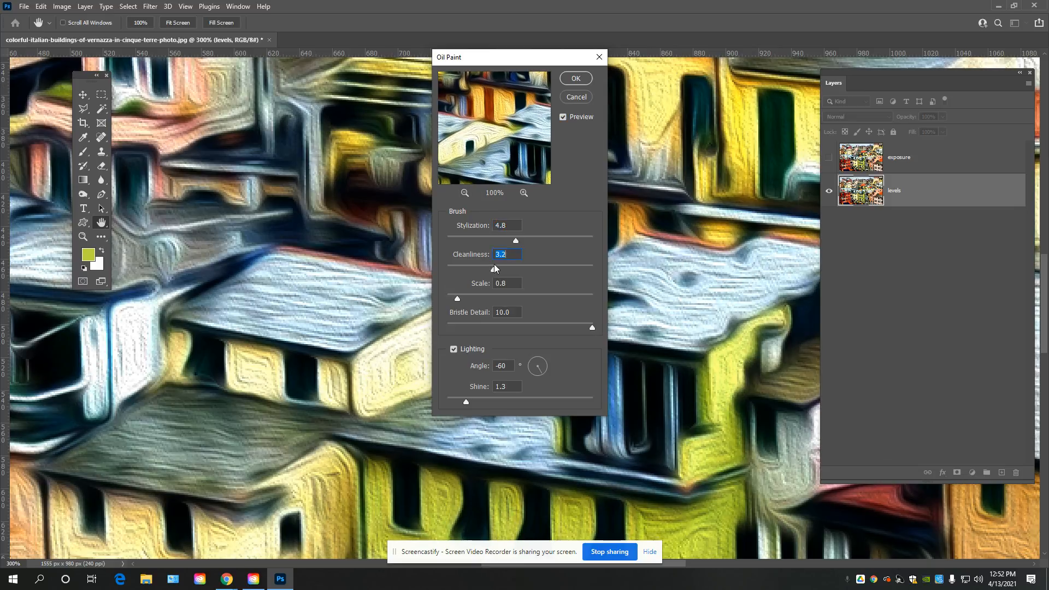
pyautogui.click(477, 295)
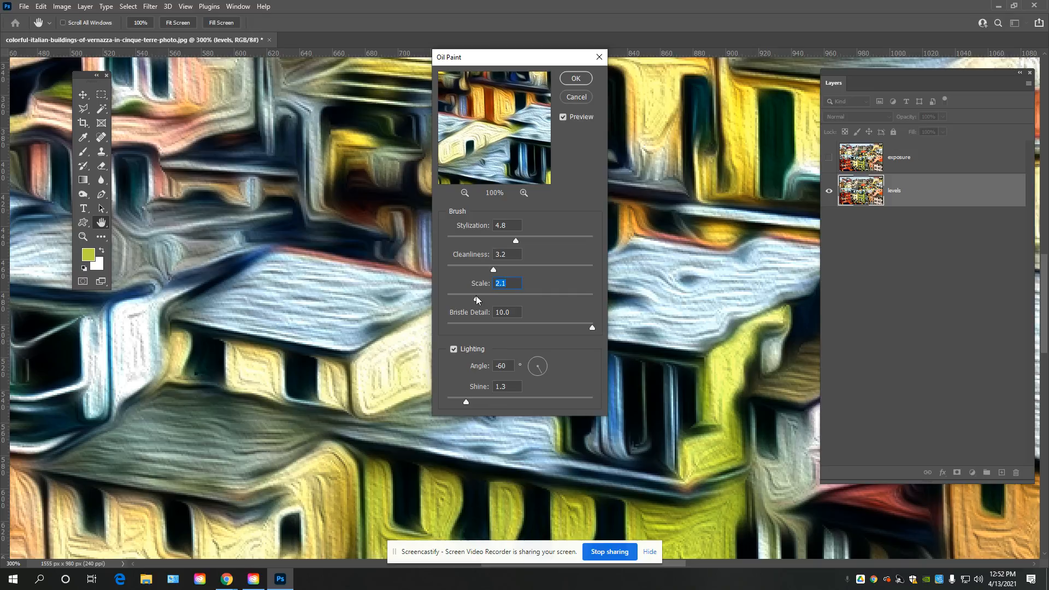
pyautogui.moveTo(535, 374)
pyautogui.mouseDown()
pyautogui.moveTo(526, 369)
pyautogui.moveTo(543, 359)
pyautogui.moveTo(544, 375)
pyautogui.mouseUp()
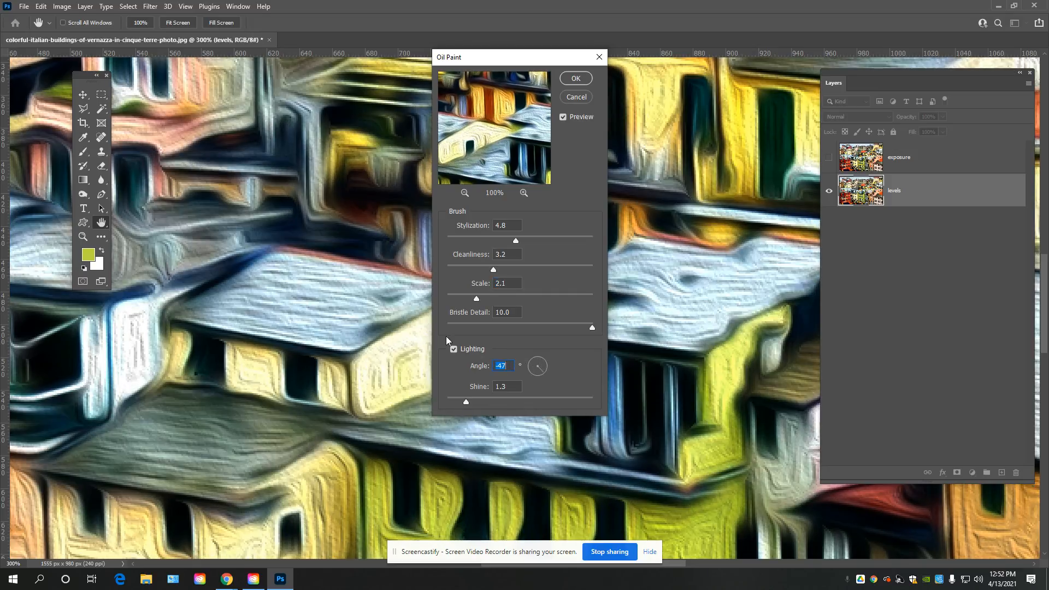
pyautogui.click(576, 78)
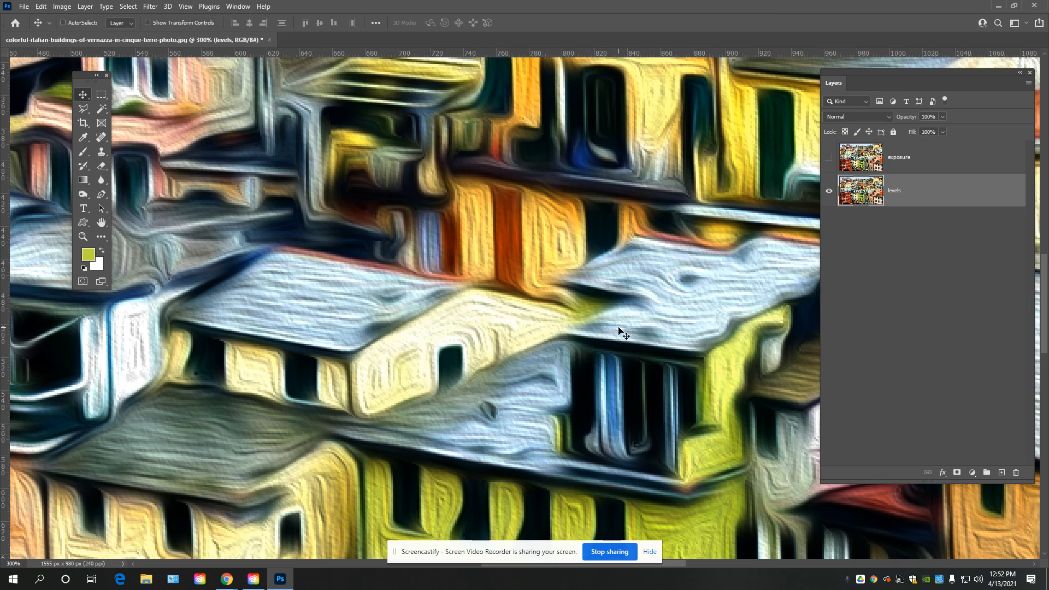
# Step: Examine the Oil Paint brush texture at 200% on the roofs and facades across the photo
pyautogui.hotkey('ctrl', '-')
pyautogui.moveTo(225, 357); pyautogui.dragTo(536, 305)
pyautogui.moveTo(322, 314); pyautogui.dragTo(293, 343)
pyautogui.moveTo(560, 241); pyautogui.dragTo(136, 317)
pyautogui.moveTo(482, 168); pyautogui.dragTo(182, 190)
pyautogui.moveTo(549, 388); pyautogui.dragTo(617, 125)
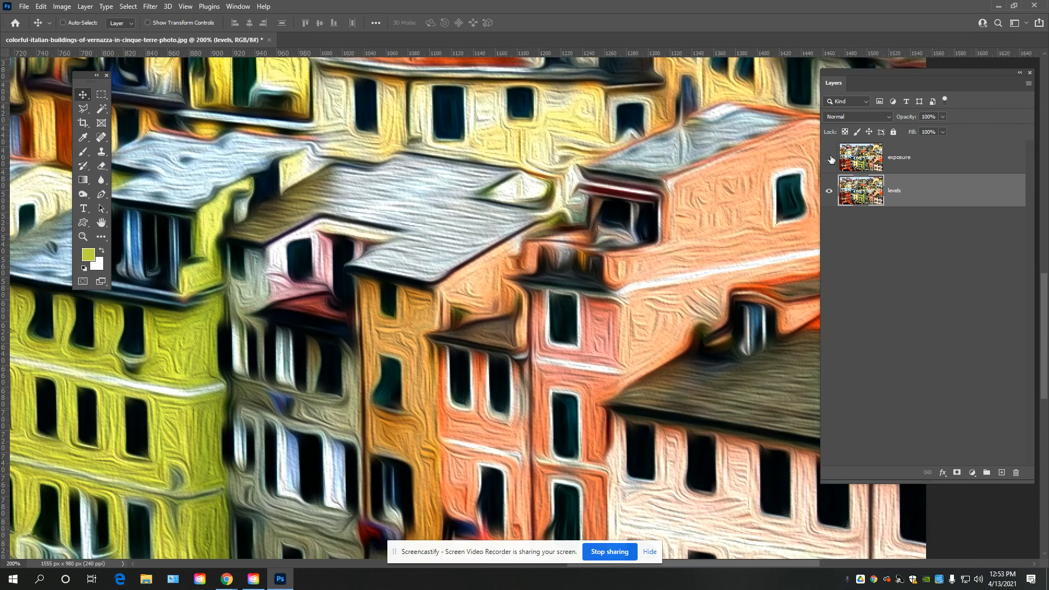
# Step: Show the exposure layer above the levels layer and make it the active layer
pyautogui.click(829, 158)
pyautogui.click(830, 158)
pyautogui.click(829, 158)
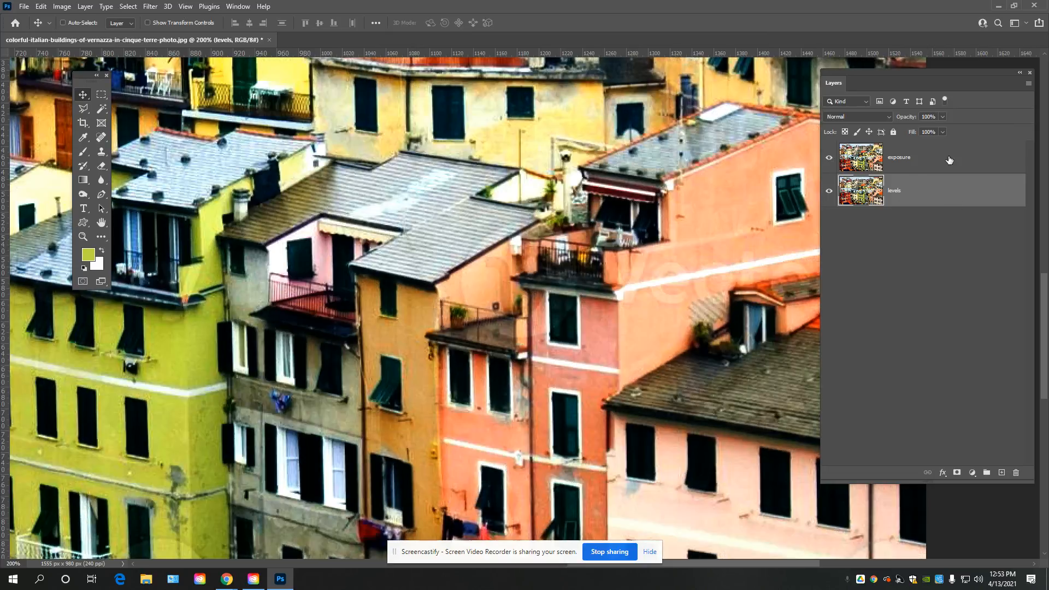
pyautogui.click(929, 160)
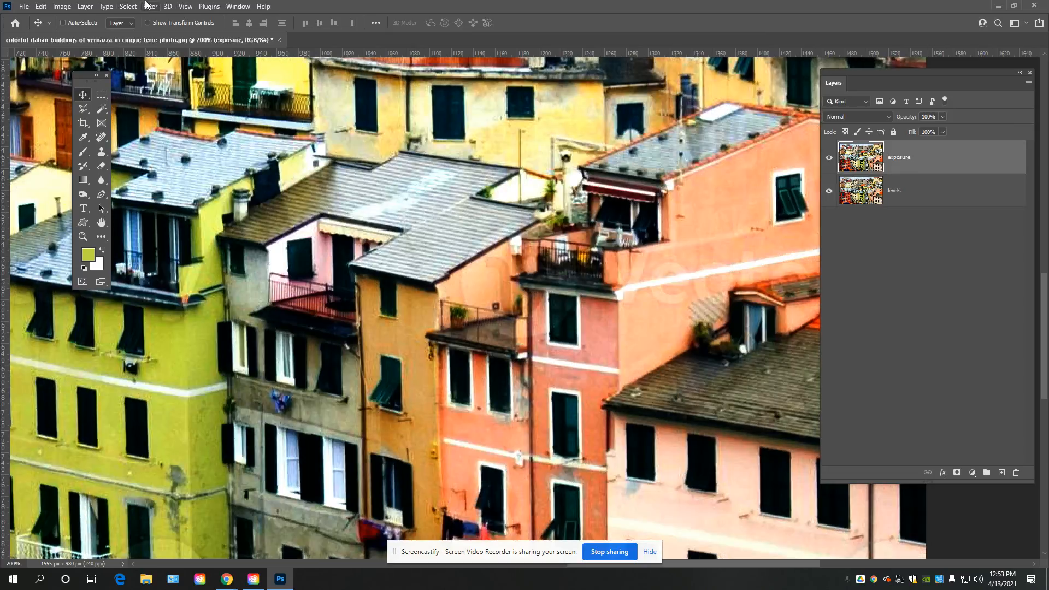
# Step: Apply the Filter Gallery's Cutout effect to the exposure layer with Number of Levels 4 and Edge Simplicity 4
pyautogui.click(148, 7)
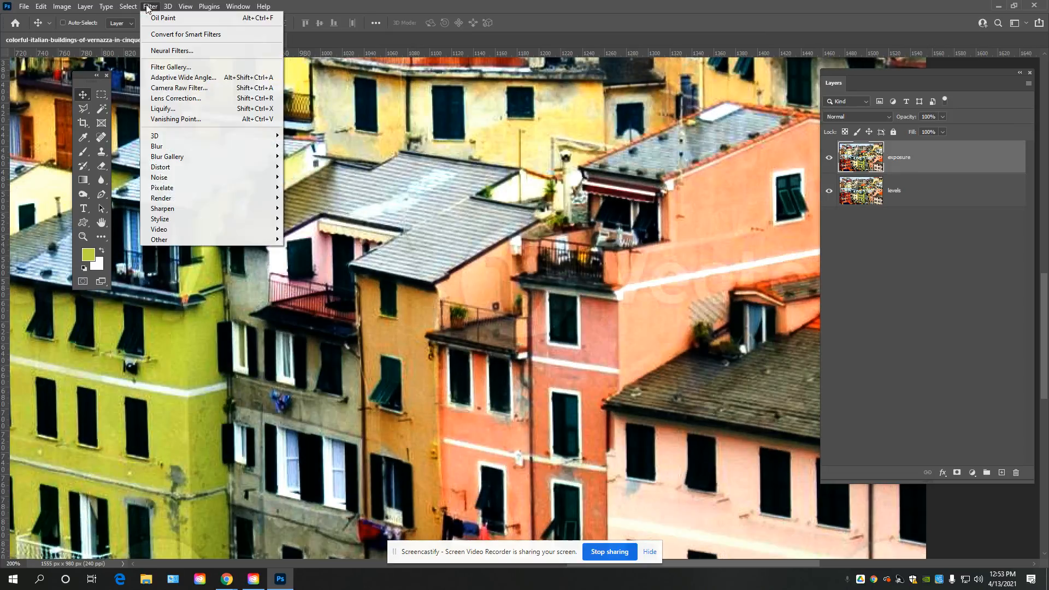
pyautogui.click(161, 67)
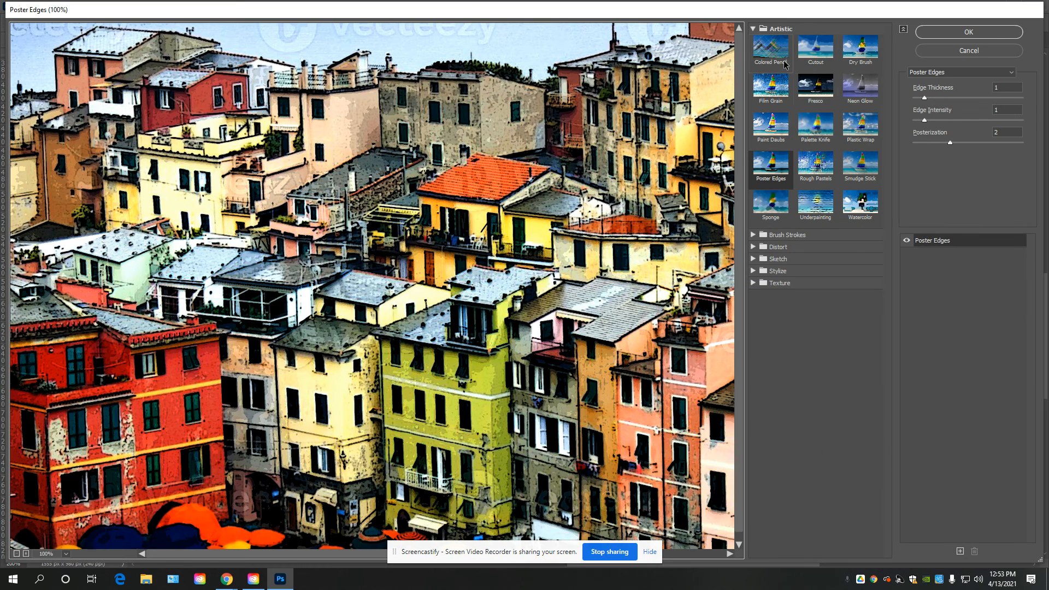
pyautogui.click(822, 54)
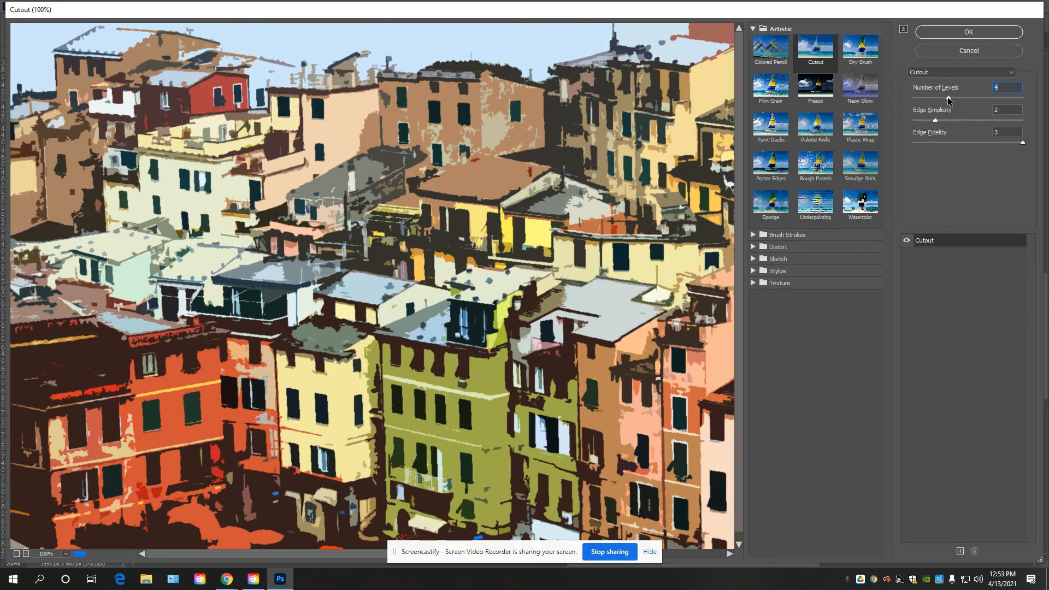
pyautogui.click(949, 99)
pyautogui.click(952, 120)
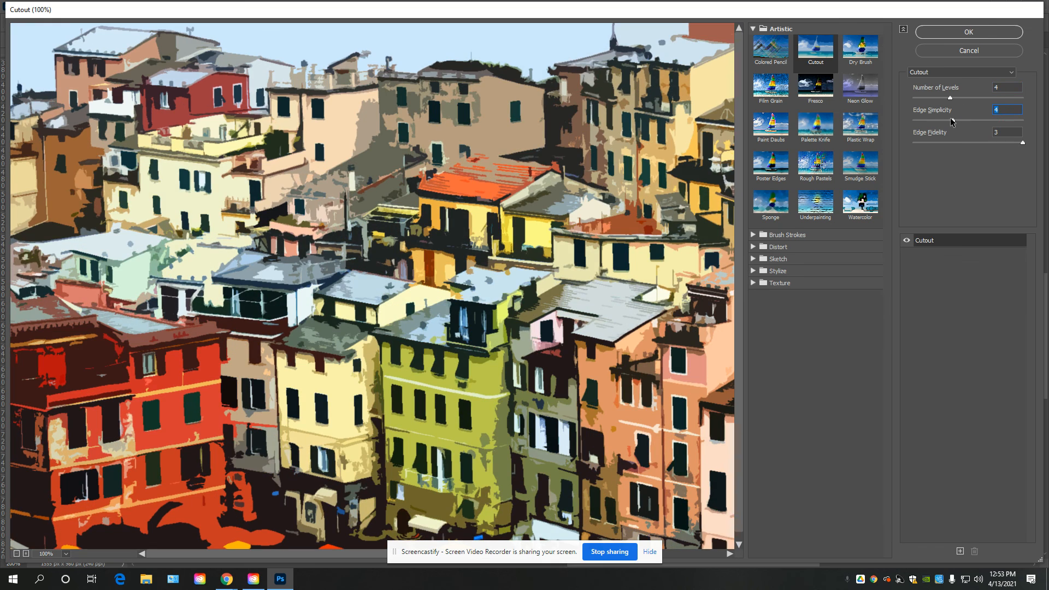
pyautogui.click(964, 33)
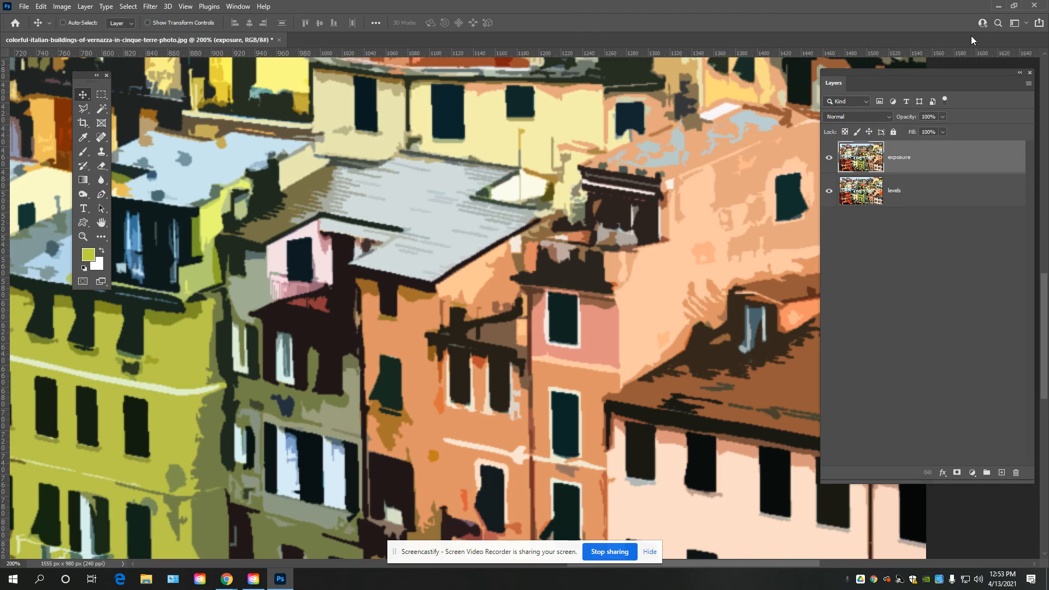
# Step: Set the exposure layer's blend mode to Luminosity with the photo at 100%
pyautogui.hotkey('ctrl', '-')
pyautogui.moveTo(409, 146); pyautogui.dragTo(603, 206)
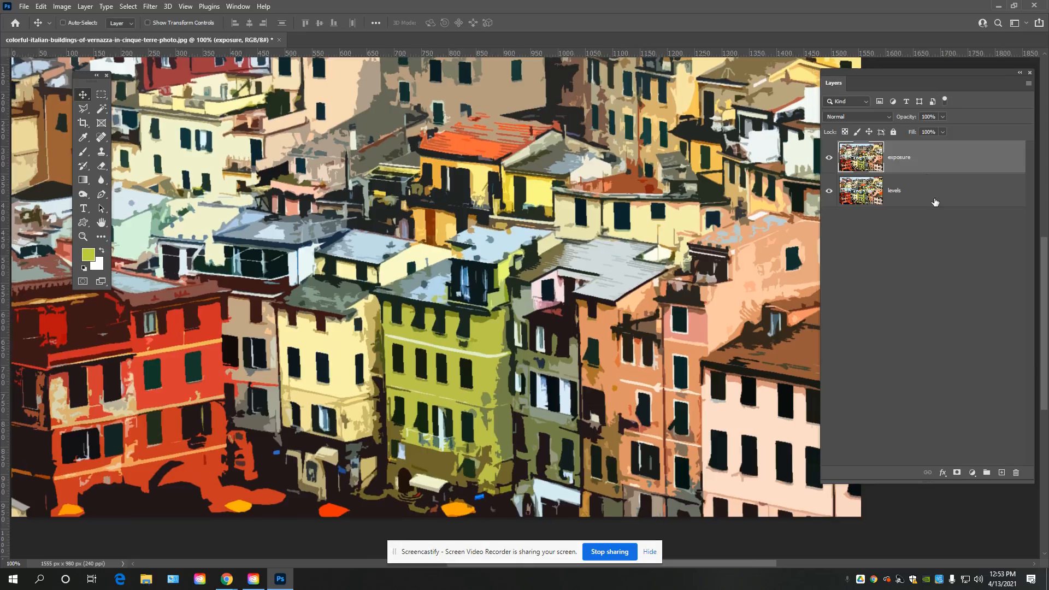
pyautogui.click(935, 201)
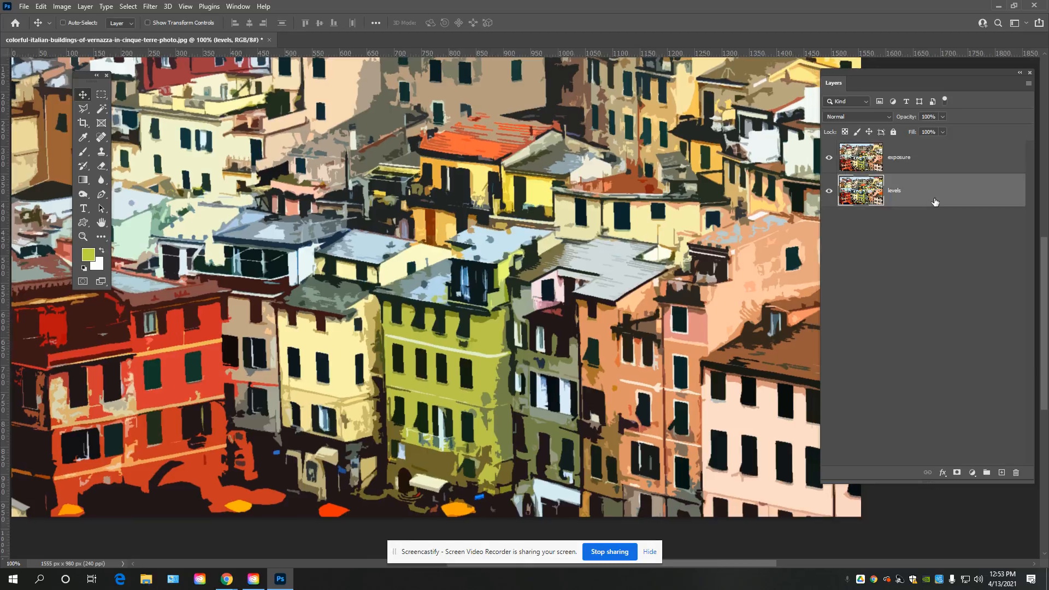
pyautogui.click(925, 157)
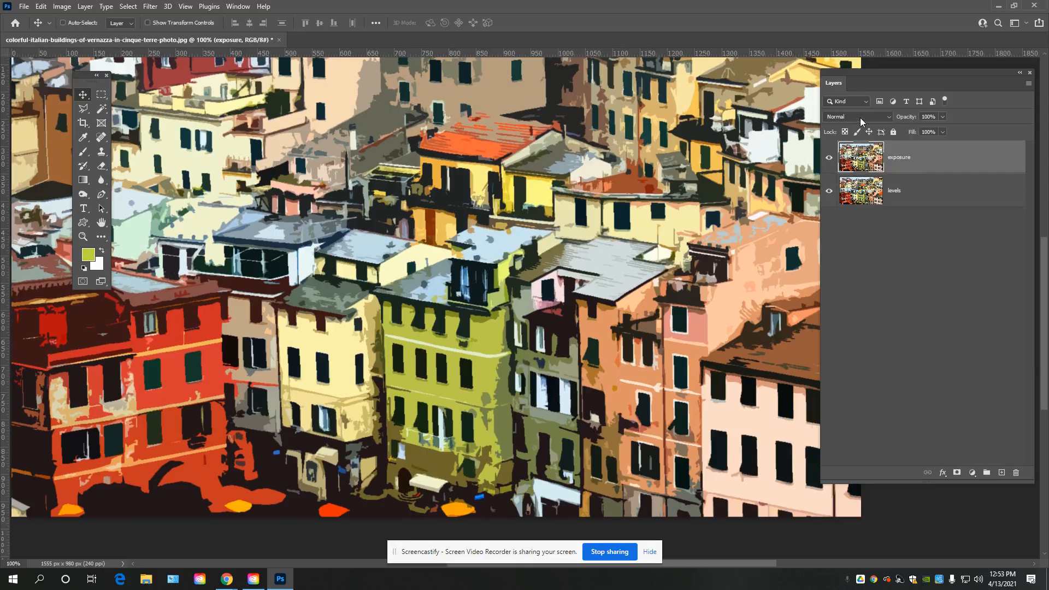
pyautogui.click(881, 117)
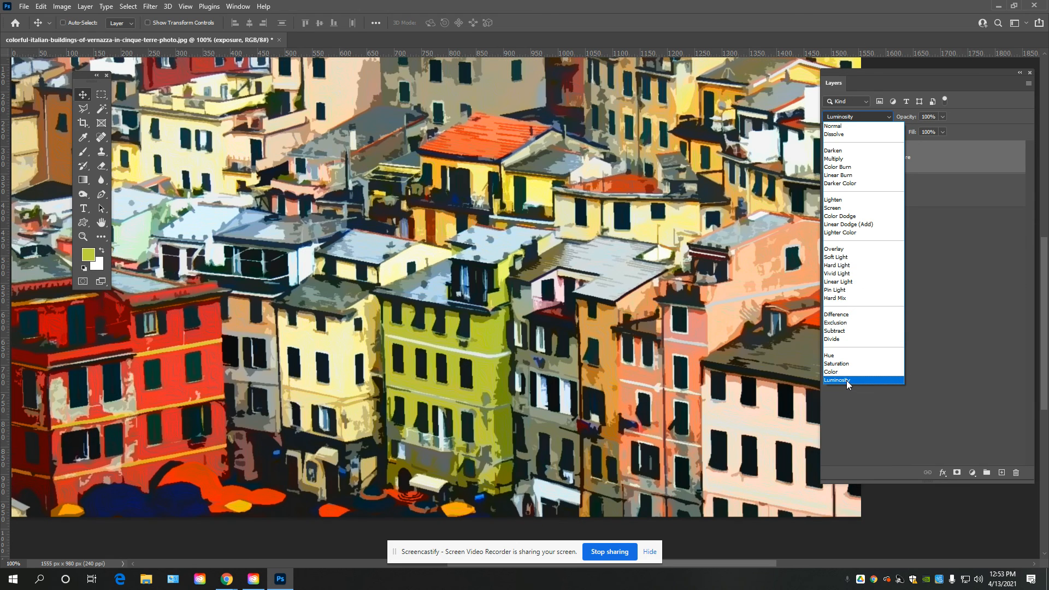
pyautogui.click(847, 381)
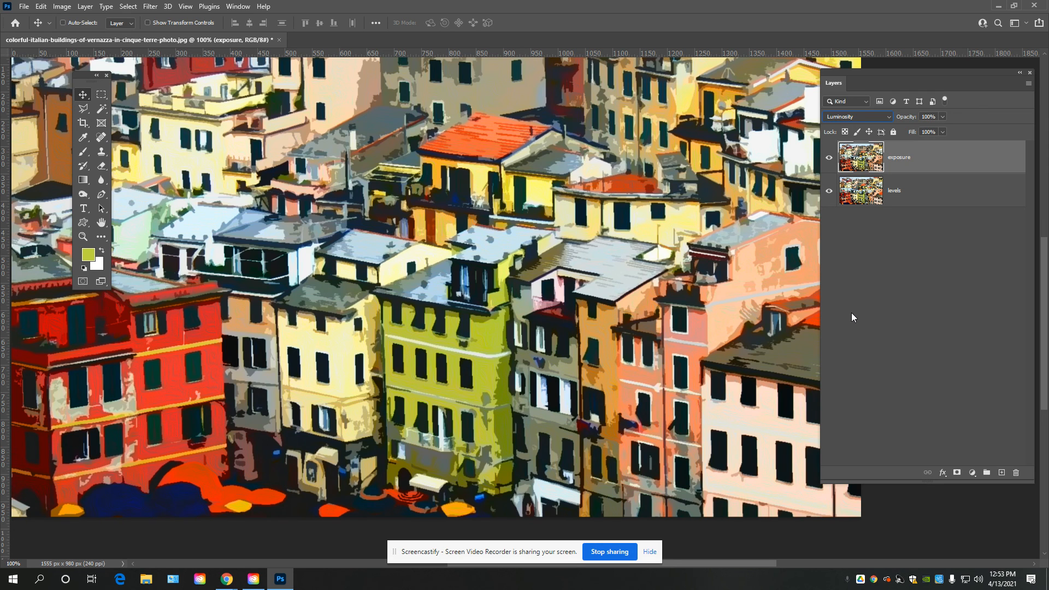
# Step: Cycle backward through the exposure layer's blend modes, including Divide, Linear Light, Hard Light, Lighten and Multiply, and end on Dissolve
pyautogui.hotkey('shift', '-')
pyautogui.hotkey('shift', '-')
pyautogui.hotkey('shift', '-')
pyautogui.hotkey('shift', '-')
pyautogui.hotkey('shift', '-')
pyautogui.hotkey('shift', '-')
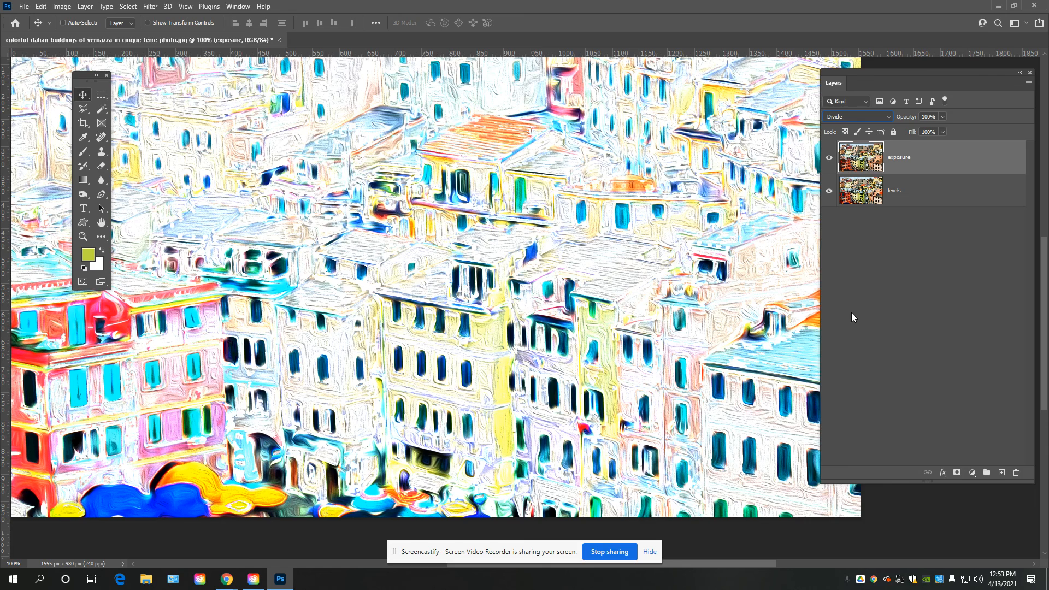
pyautogui.hotkey('shift', '-')
pyautogui.hotkey('shift', '-')
pyautogui.hotkey('shift', '-')
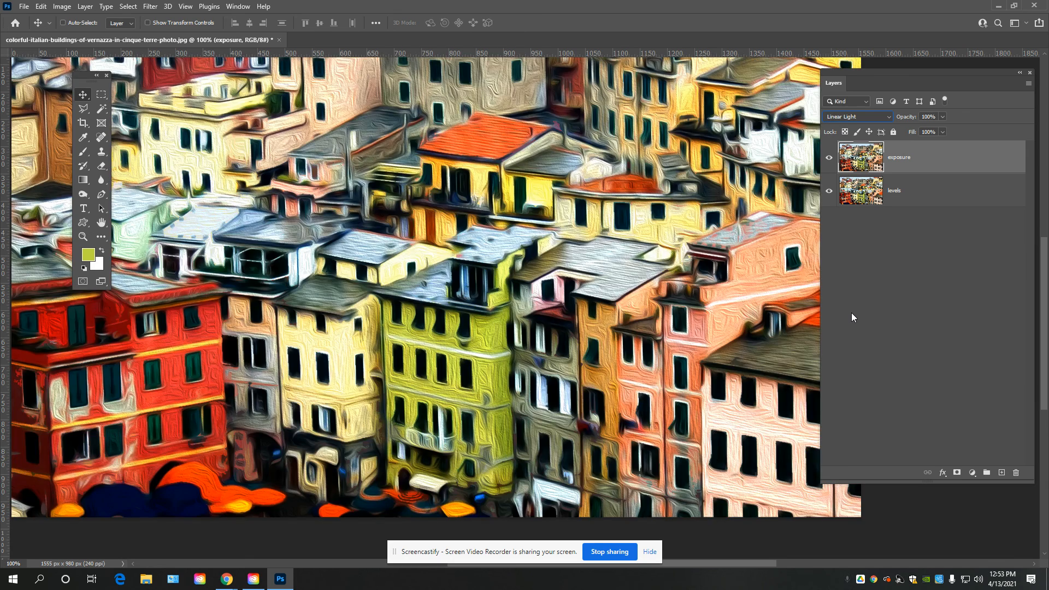
pyautogui.hotkey('shift', '-')
pyautogui.hotkey('shift', '-')
pyautogui.hotkey('shift', '-')
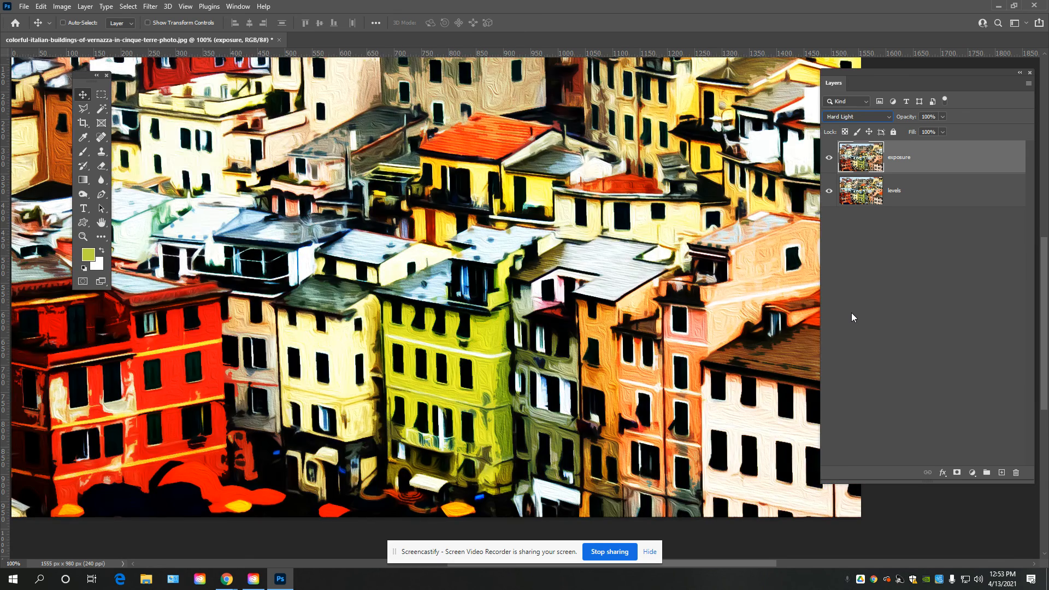
pyautogui.hotkey('shift', '-')
pyautogui.hotkey('shift', '-')
pyautogui.hotkey('shift', '-')
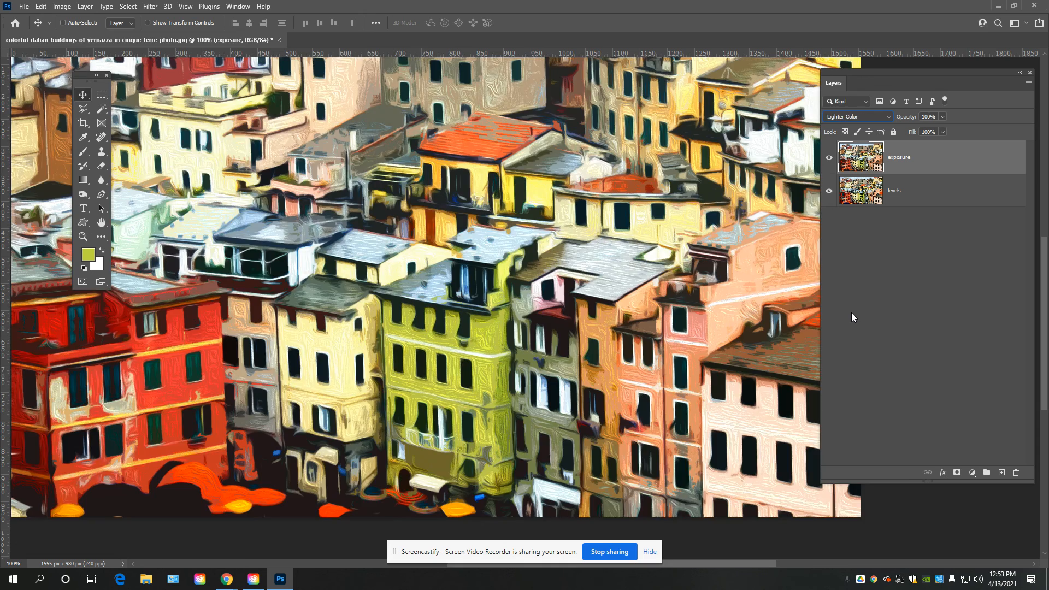
pyautogui.hotkey('shift', '-')
pyautogui.hotkey('shift', '-')
pyautogui.hotkey('shift', '-')
pyautogui.hotkey('shift', '-')
pyautogui.hotkey('shift', '-')
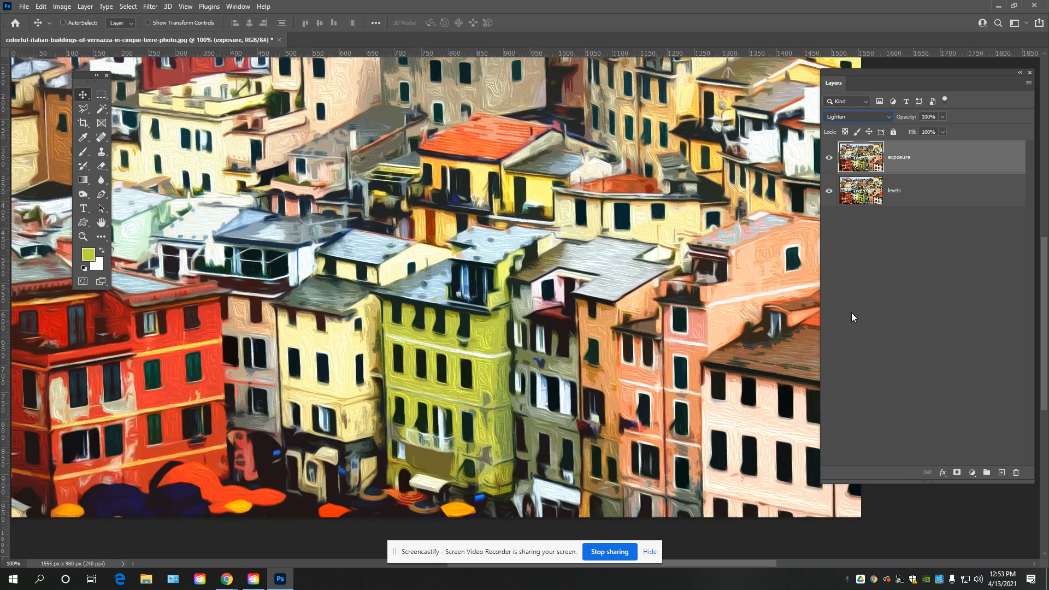
pyautogui.hotkey('shift', '-')
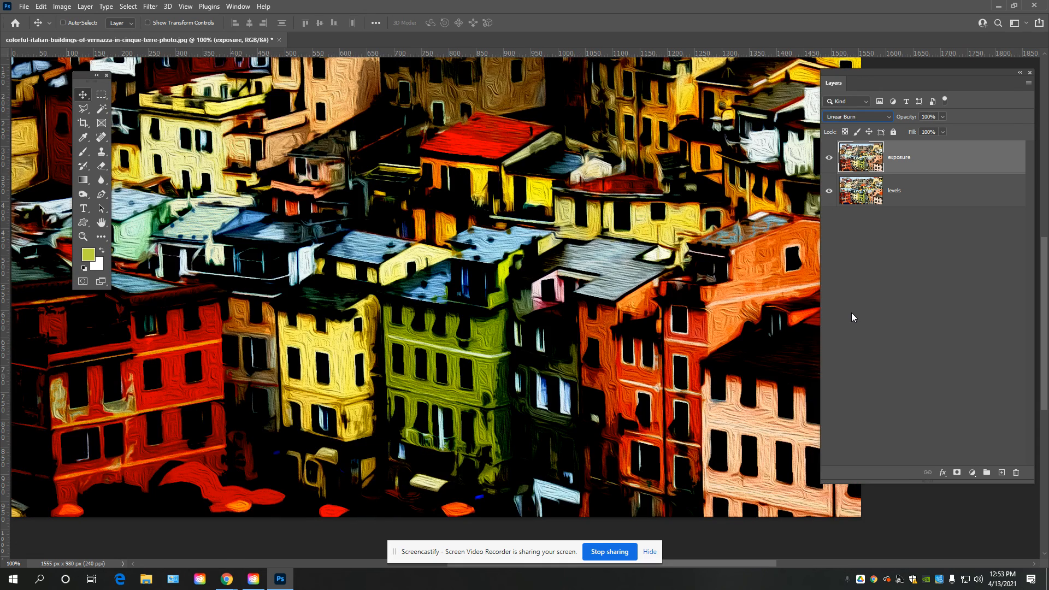
pyautogui.hotkey('shift', '-')
pyautogui.hotkey('shift', '-')
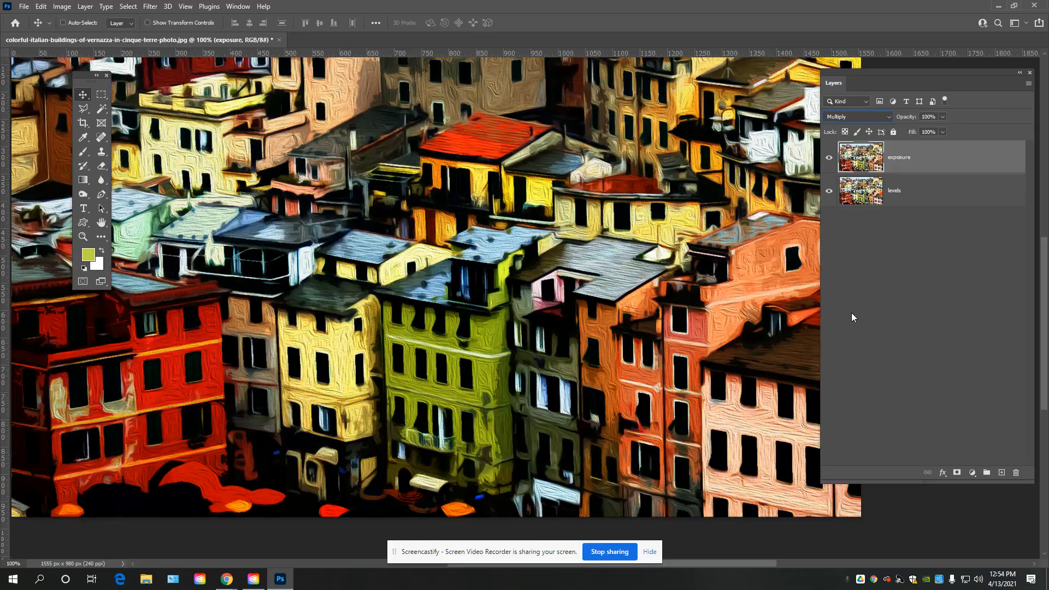
pyautogui.hotkey('shift', '-')
pyautogui.hotkey('shift', '-')
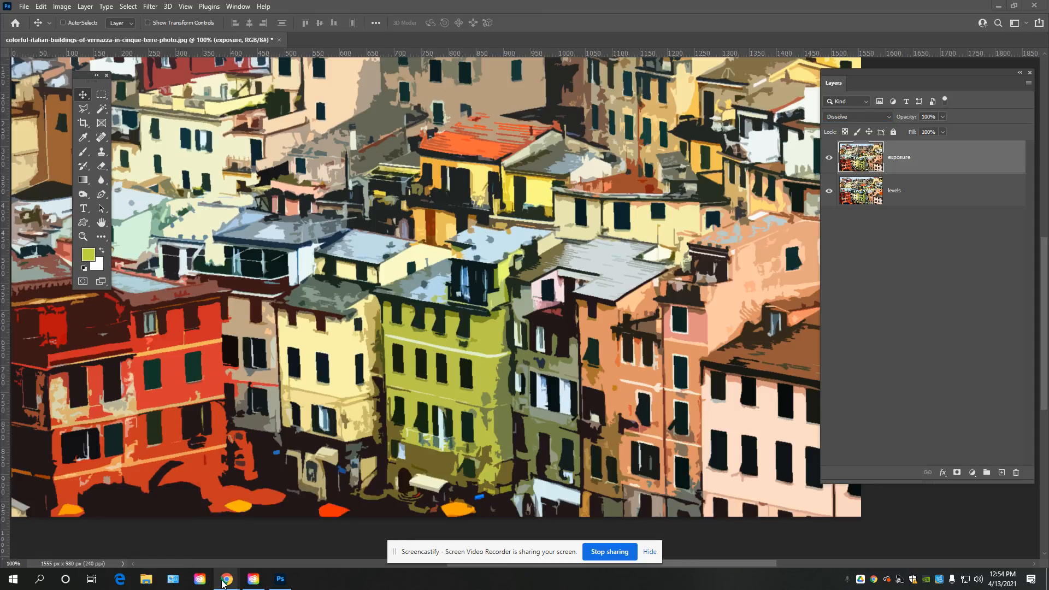
# Step: Switch to Chrome to view the example projects in the Google Drive Cubes folder and return to Photoshop
pyautogui.click(199, 526)
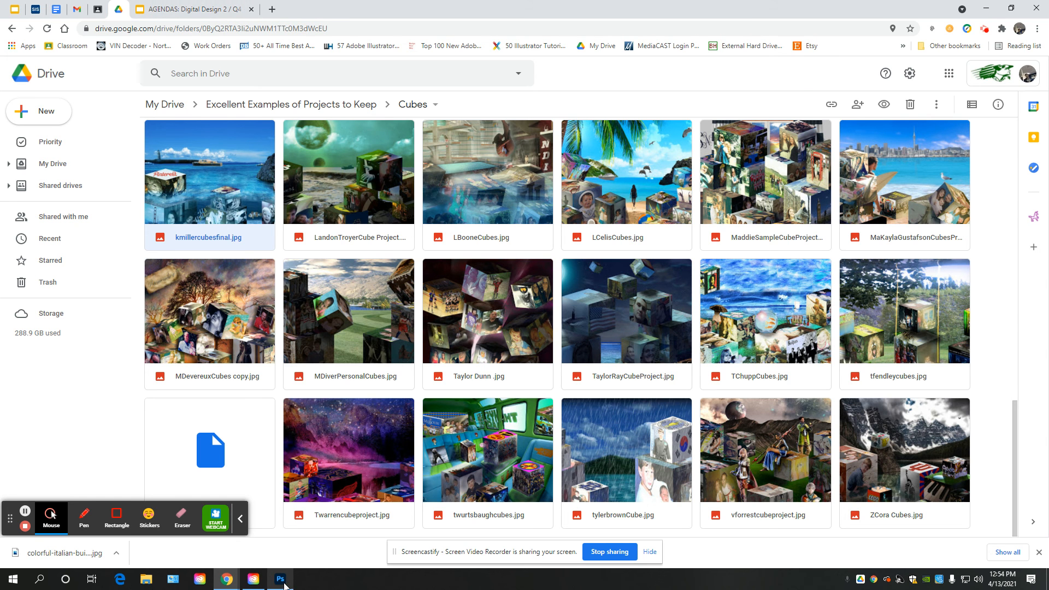
pyautogui.click(285, 585)
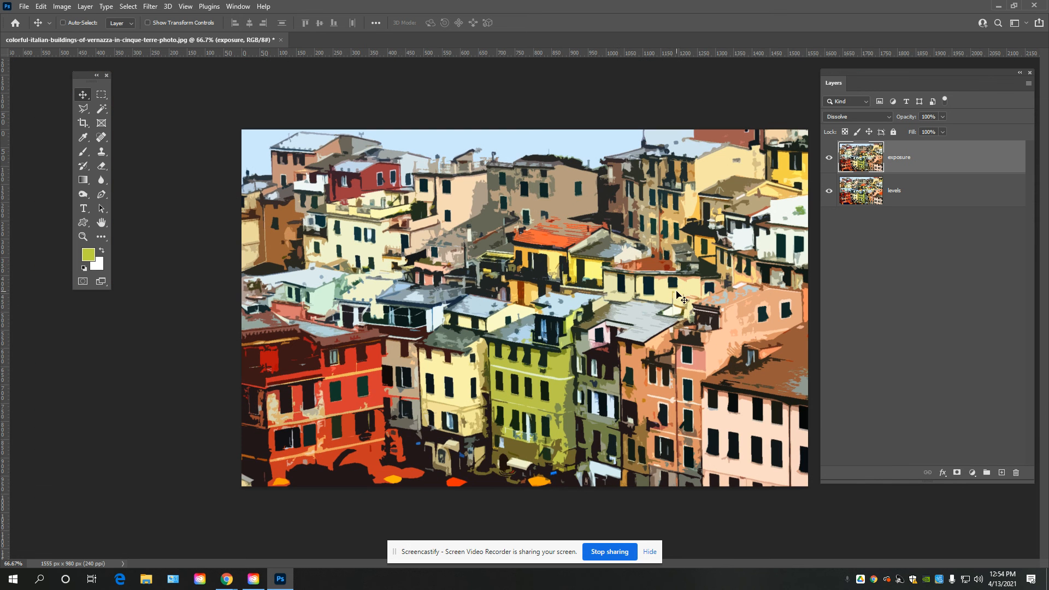